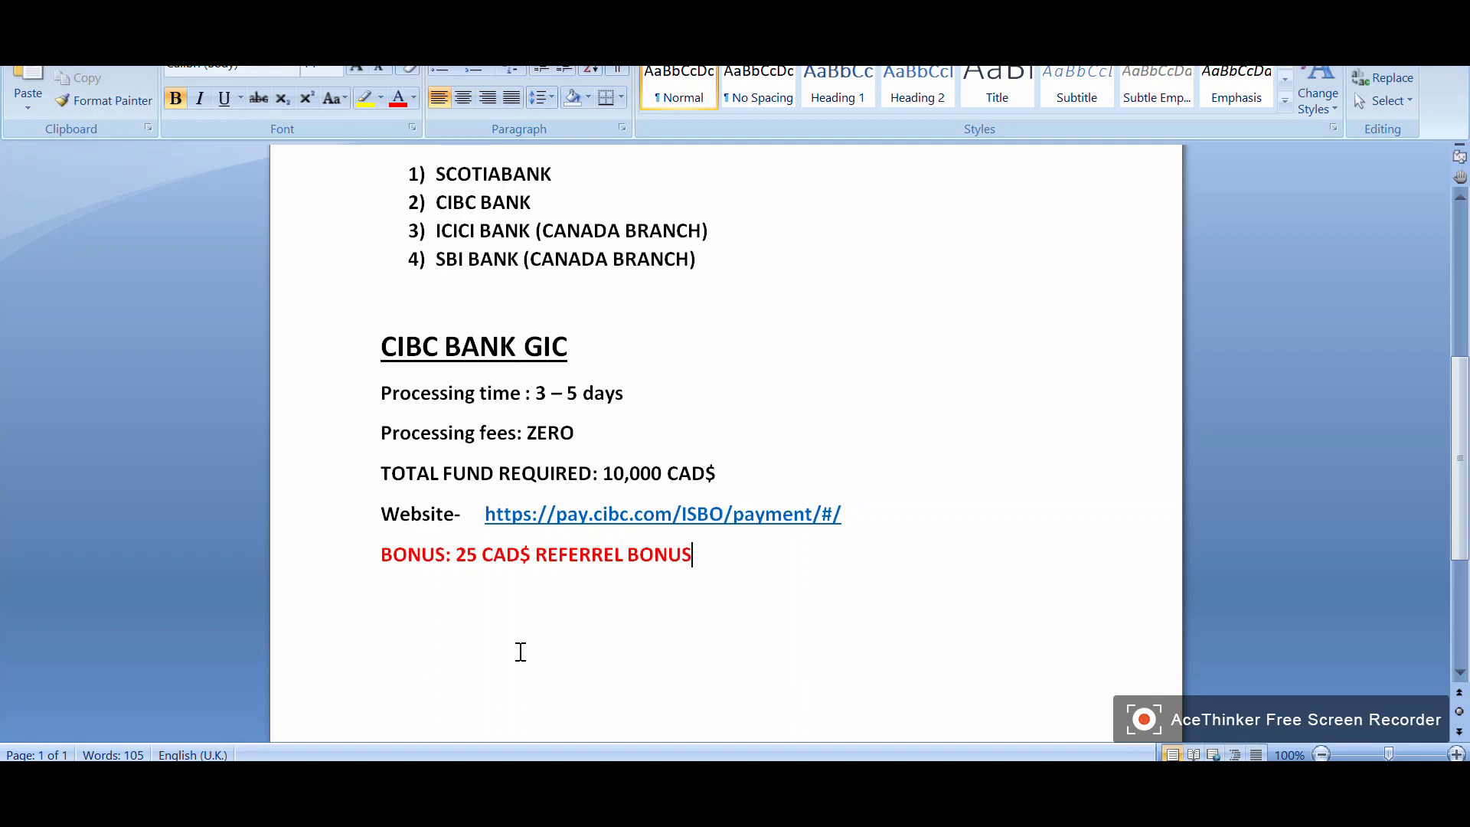
Scroll the CIBC Student GIC payment page to Step 1 Payment Information showing 10,000 CAD
{"action": "scroll", "coordinate": [418, 604], "scroll_direction": "down", "scroll_amount": 1}
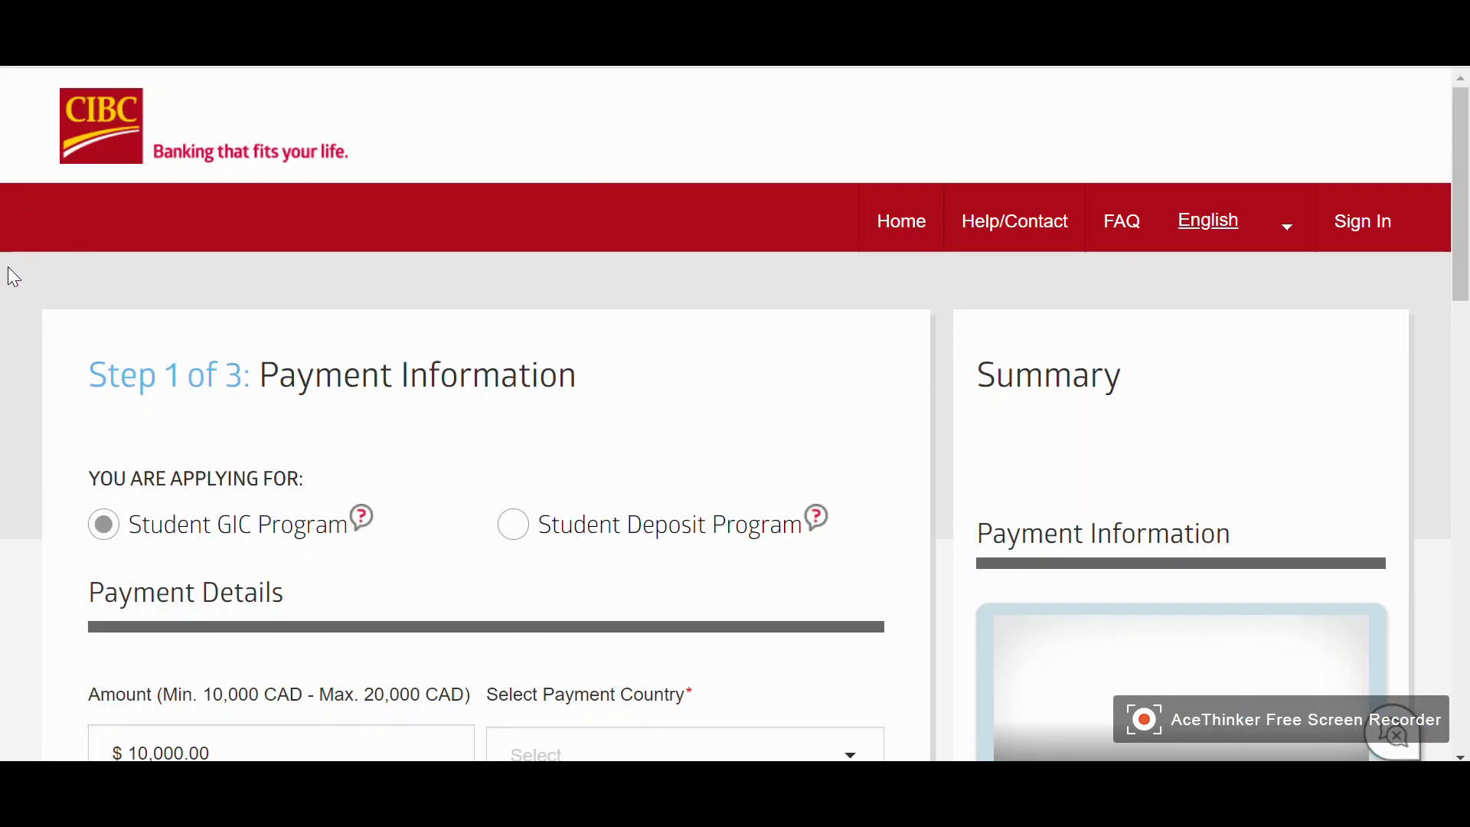
Highlight the required-documents paragraph and help line under Student GIC Program Details, then deselect it
{"action": "scroll", "coordinate": [14, 277], "scroll_direction": "down", "scroll_amount": 1}
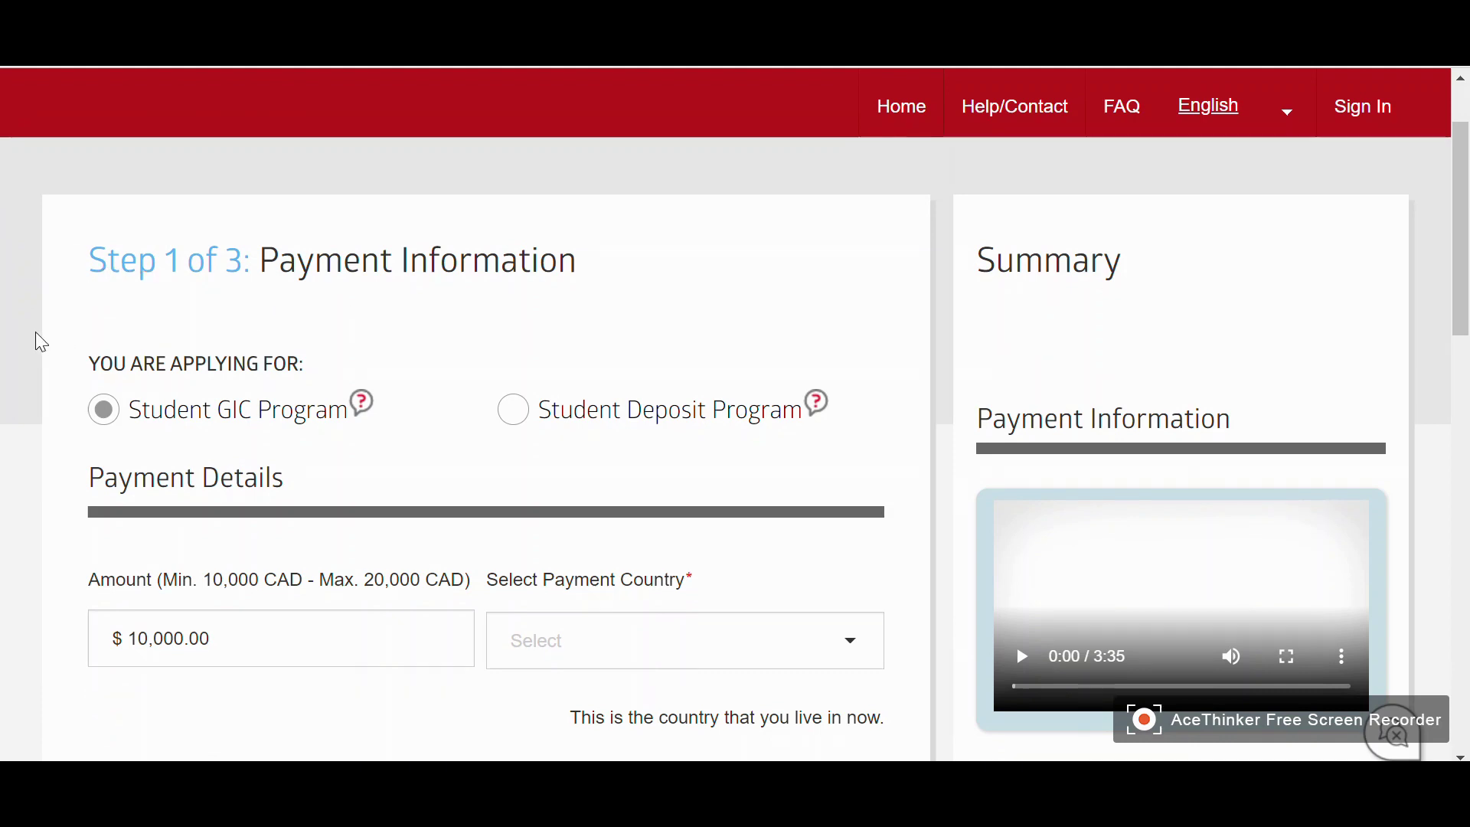
{"action": "scroll", "coordinate": [39, 341], "scroll_direction": "down", "scroll_amount": 3}
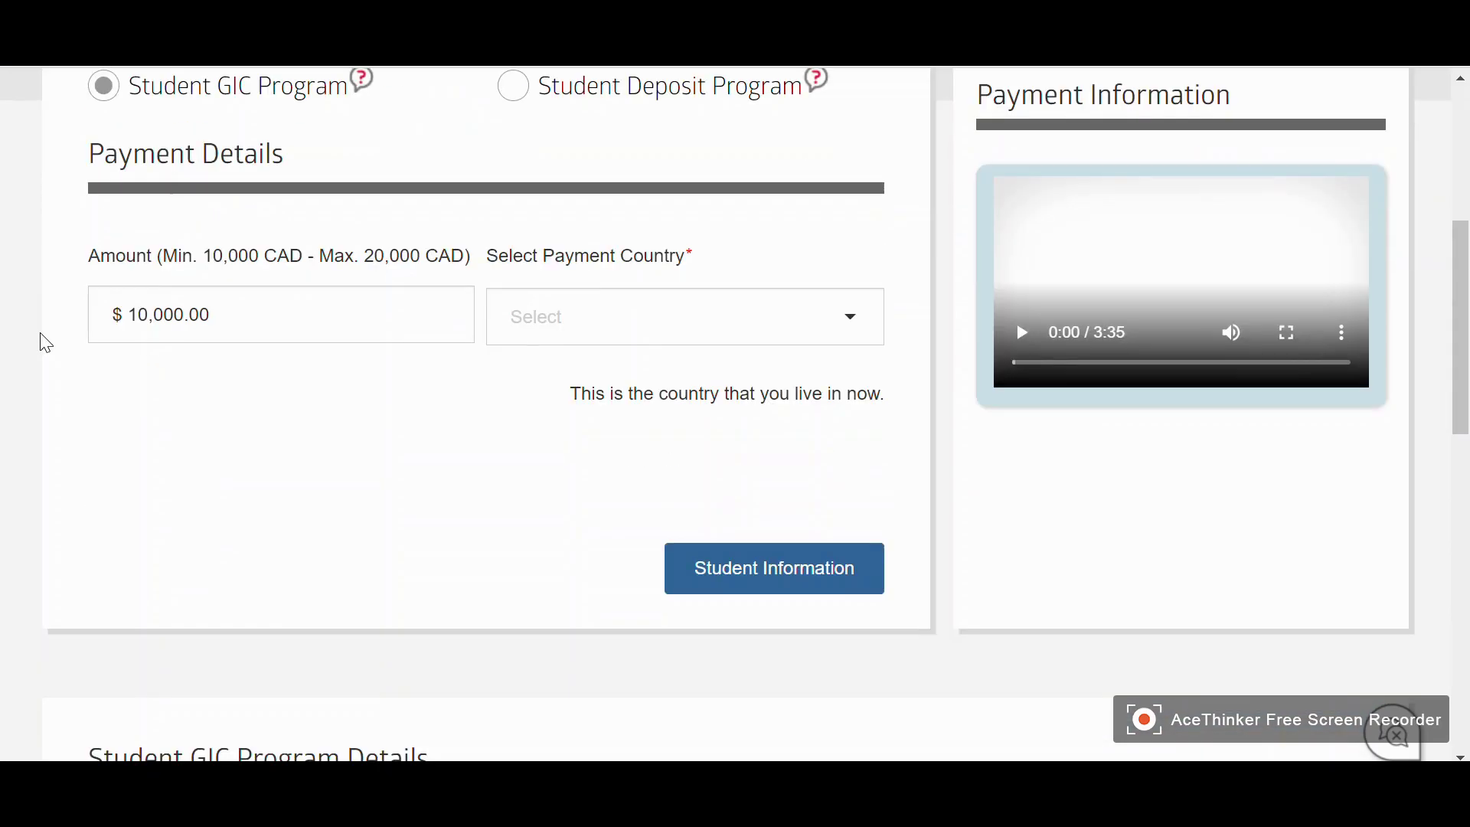
{"action": "scroll", "coordinate": [44, 340], "scroll_direction": "down", "scroll_amount": 8}
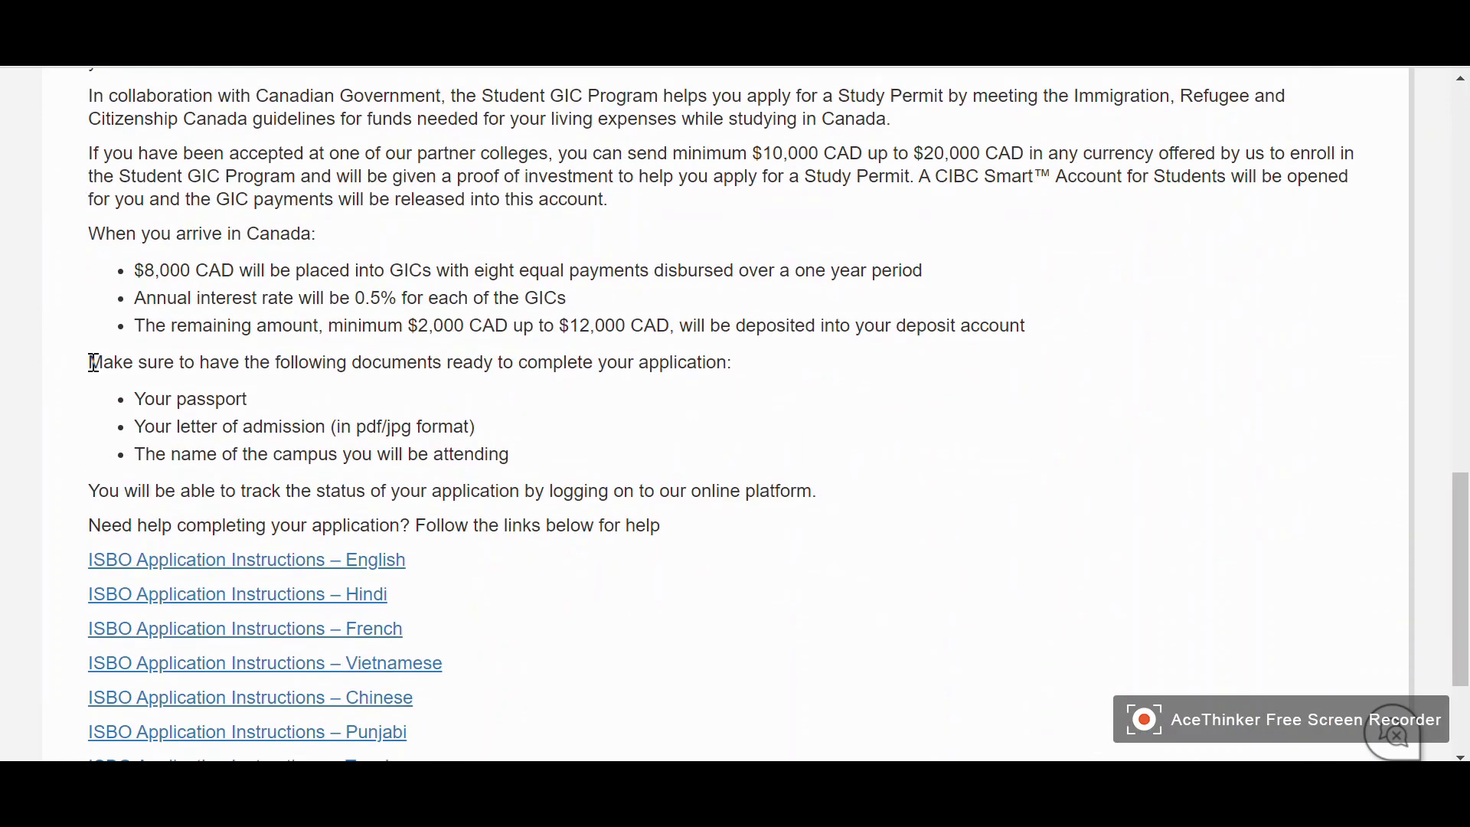
{"action": "left_click_drag", "start_coordinate": [97, 368], "coordinate": [751, 517]}
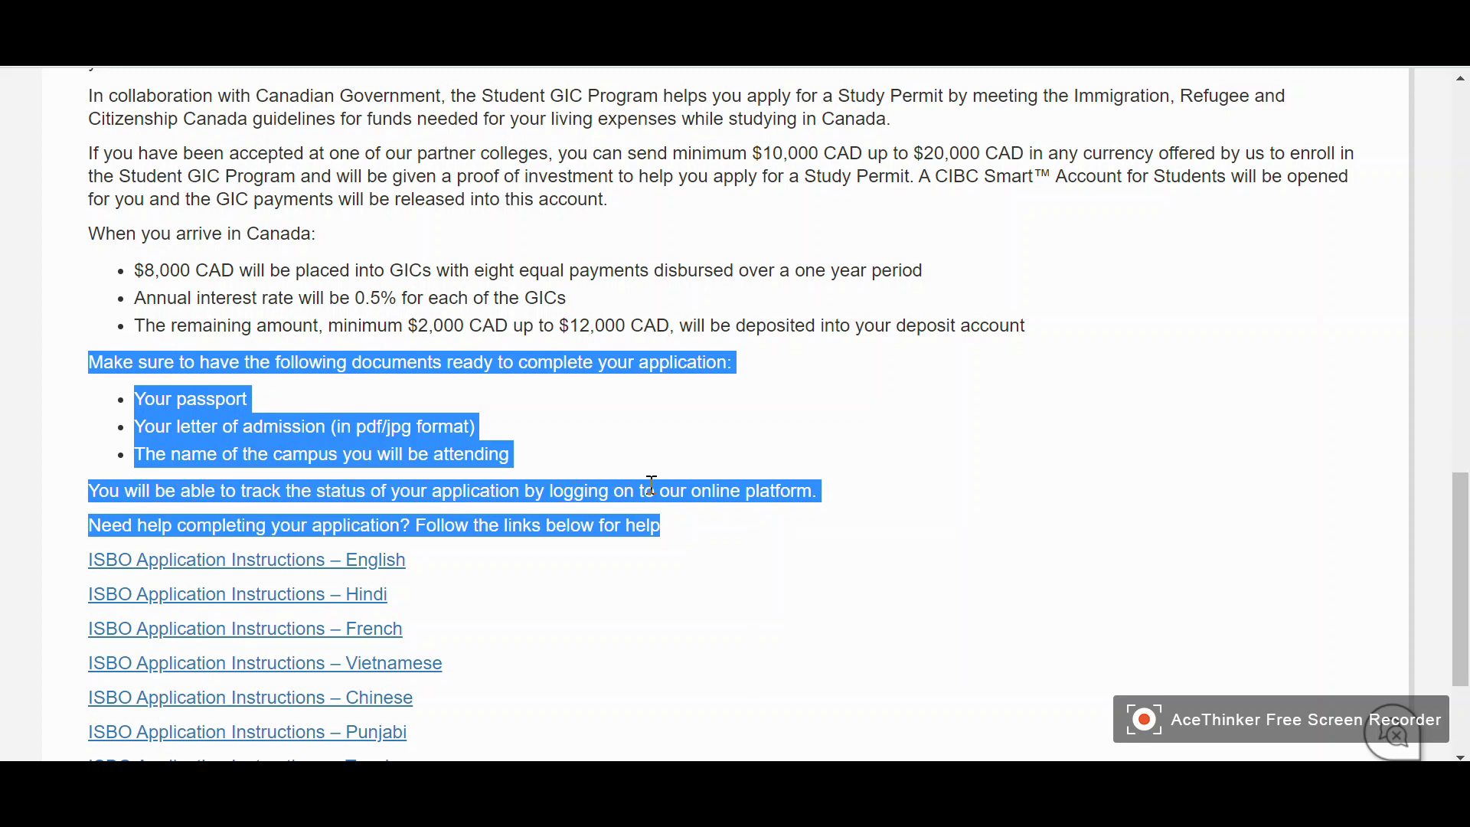
{"action": "left_click", "coordinate": [857, 502]}
Search 'ind' in Select Payment Country and choose INDIA for the 10,000 CAD payment
{"action": "scroll", "coordinate": [600, 513], "scroll_direction": "up", "scroll_amount": 6}
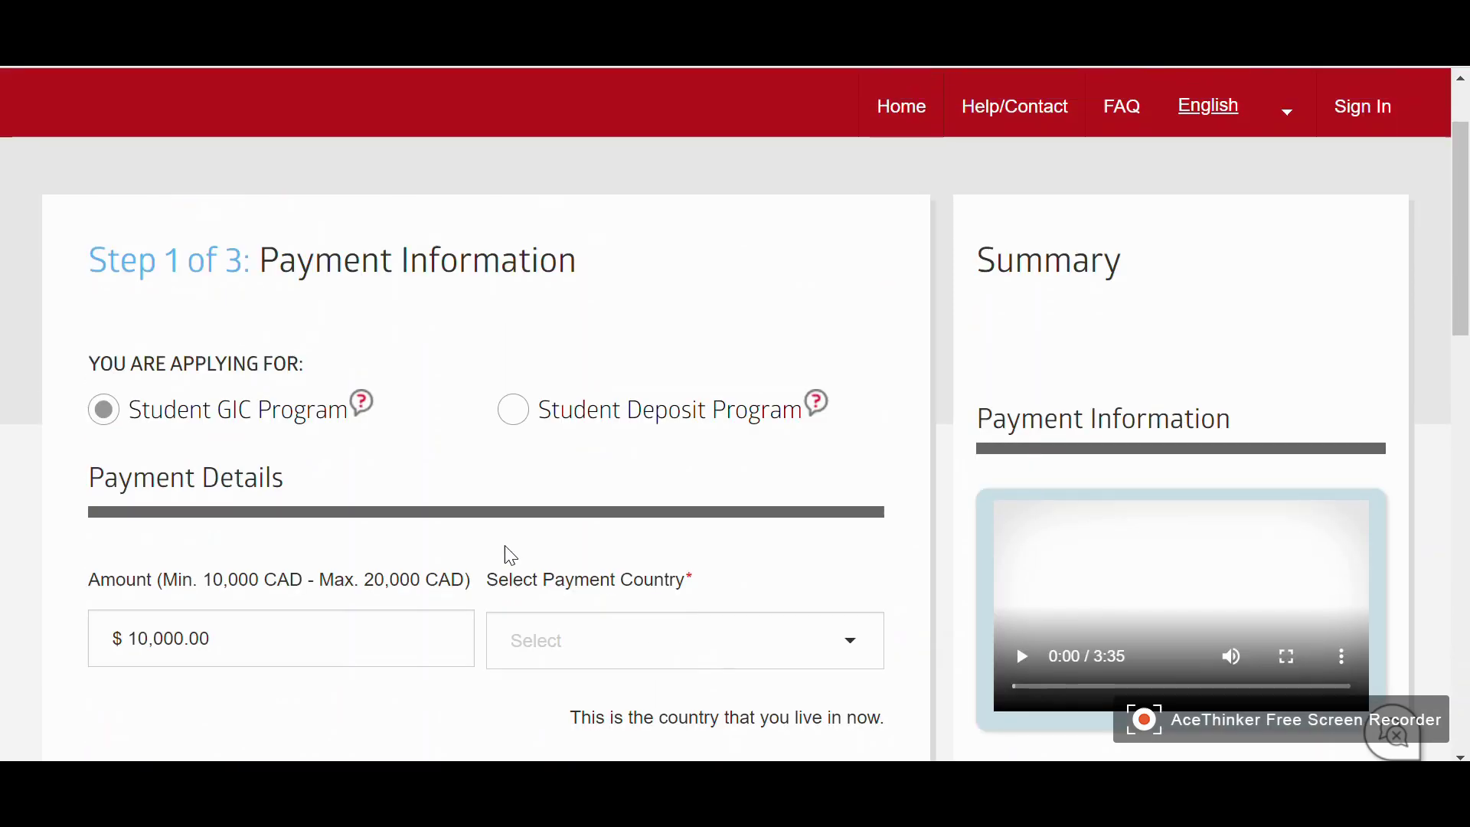
{"action": "scroll", "coordinate": [459, 536], "scroll_direction": "up", "scroll_amount": 1}
{"action": "scroll", "coordinate": [229, 475], "scroll_direction": "down", "scroll_amount": 1}
{"action": "scroll", "coordinate": [23, 420], "scroll_direction": "down", "scroll_amount": 2}
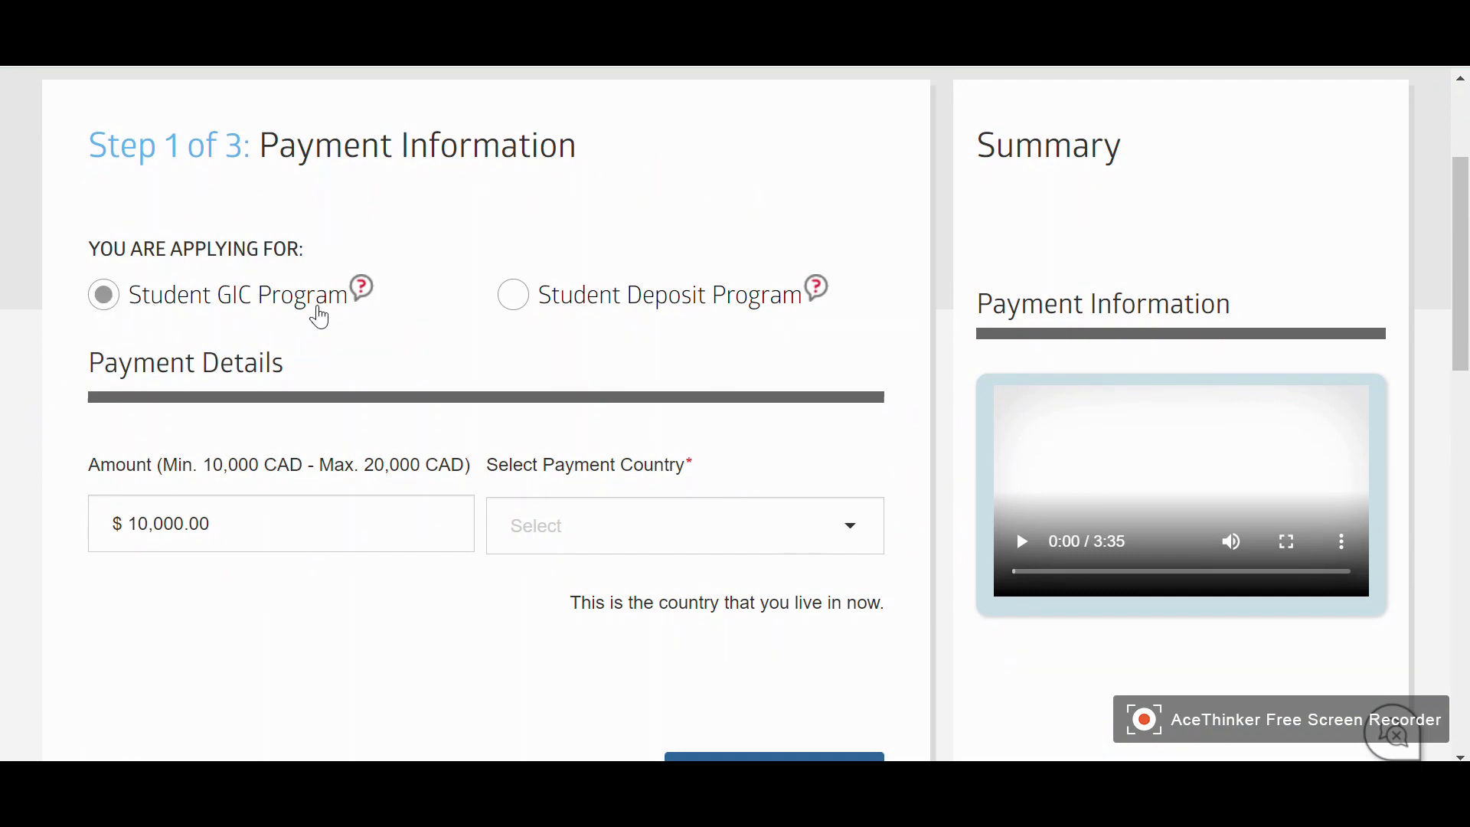
{"action": "scroll", "coordinate": [15, 380], "scroll_direction": "down", "scroll_amount": 2}
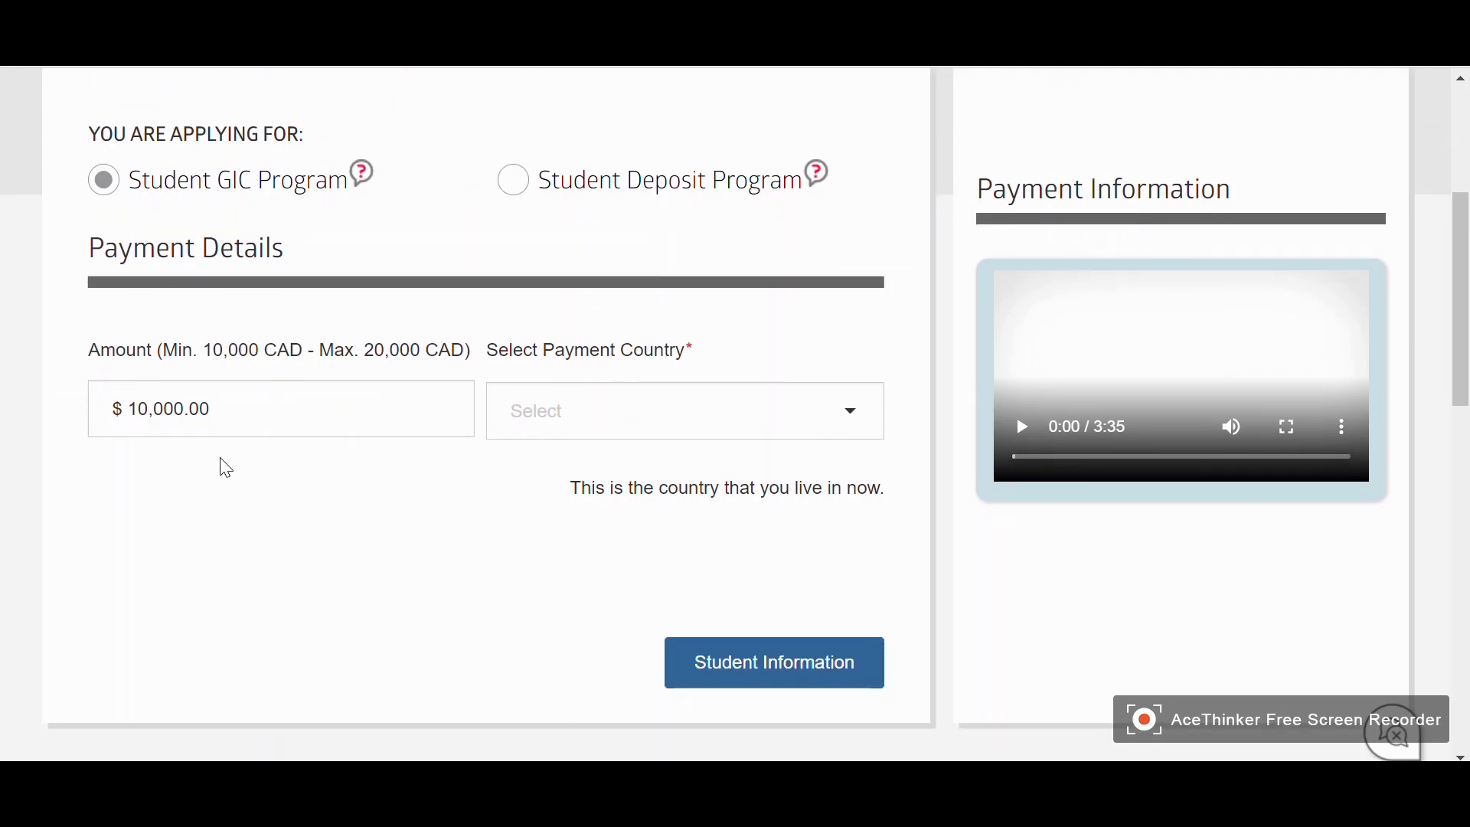
{"action": "left_click", "coordinate": [704, 424]}
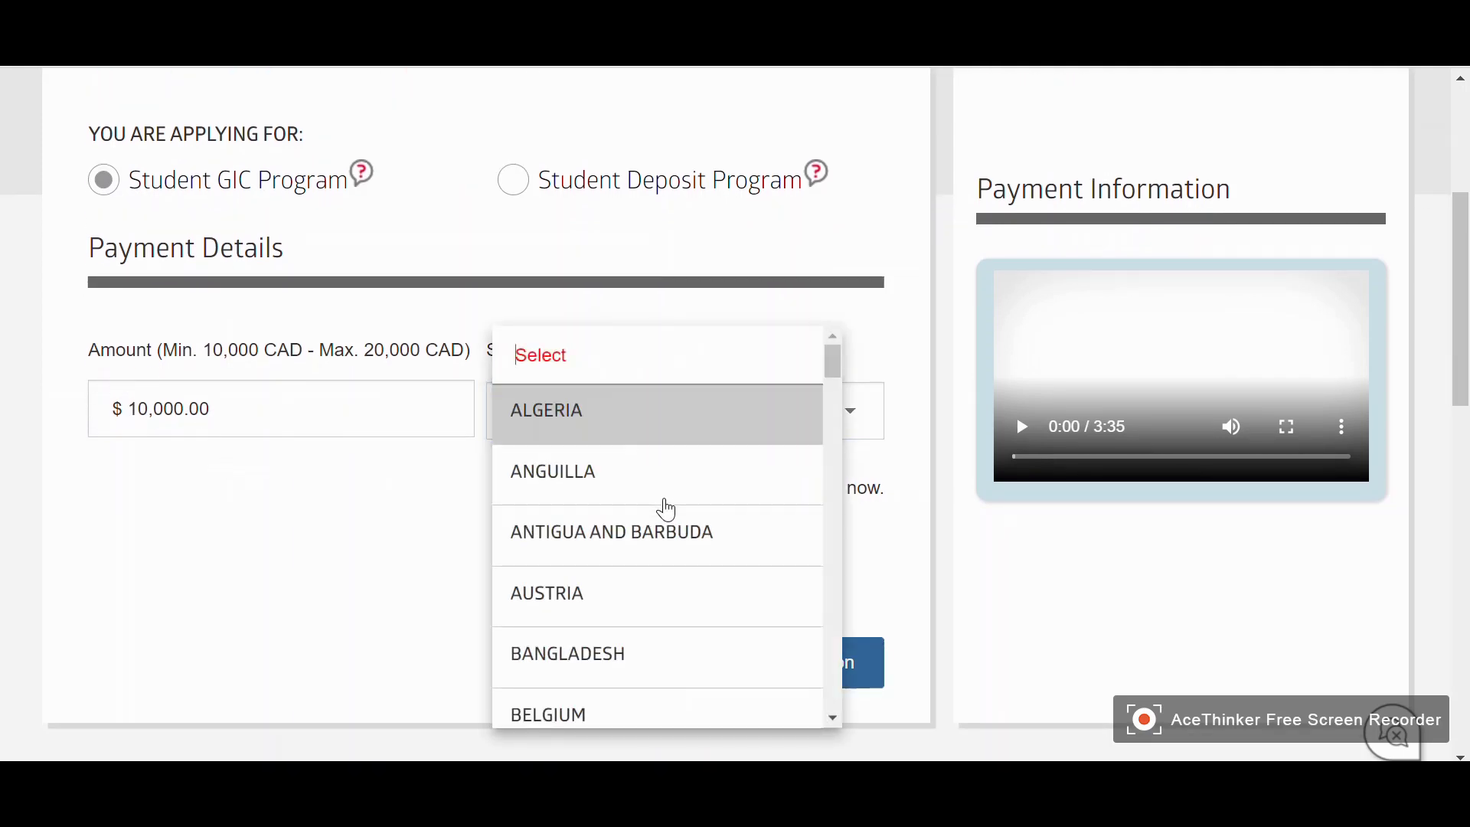
{"action": "type", "text": "ind"}
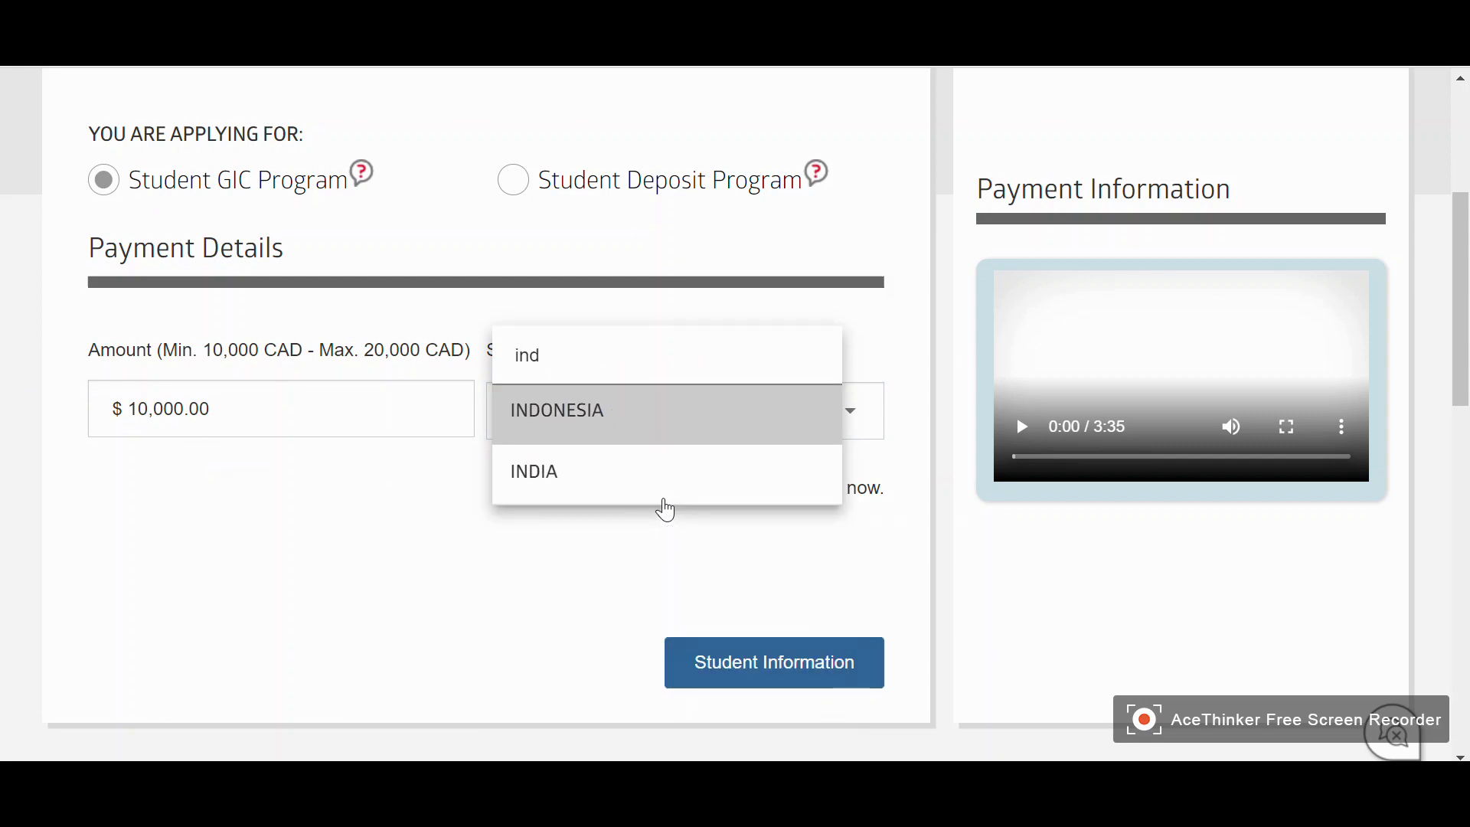
{"action": "left_click", "coordinate": [572, 480]}
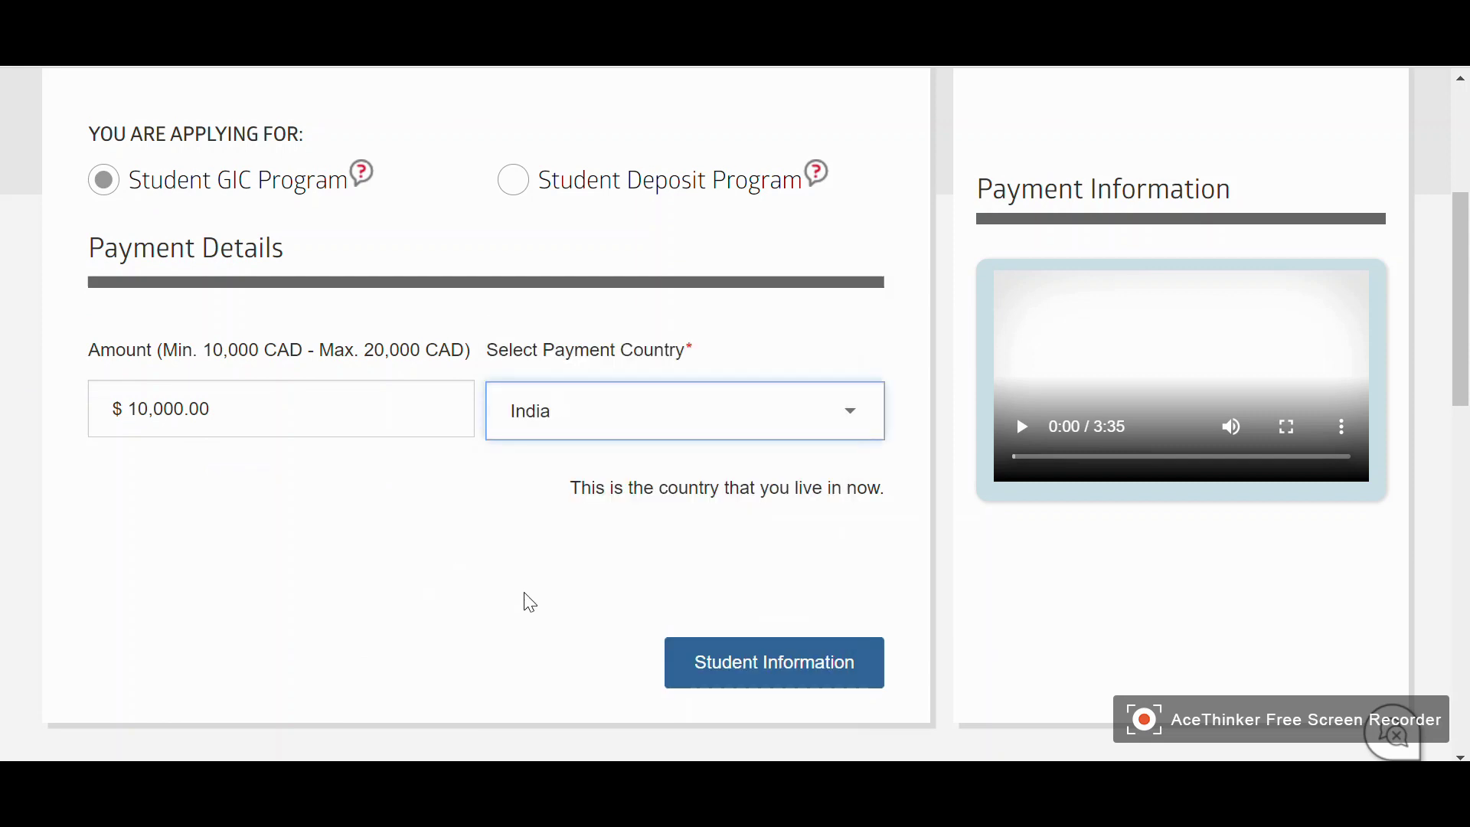
{"action": "scroll", "coordinate": [207, 460], "scroll_direction": "down", "scroll_amount": 3}
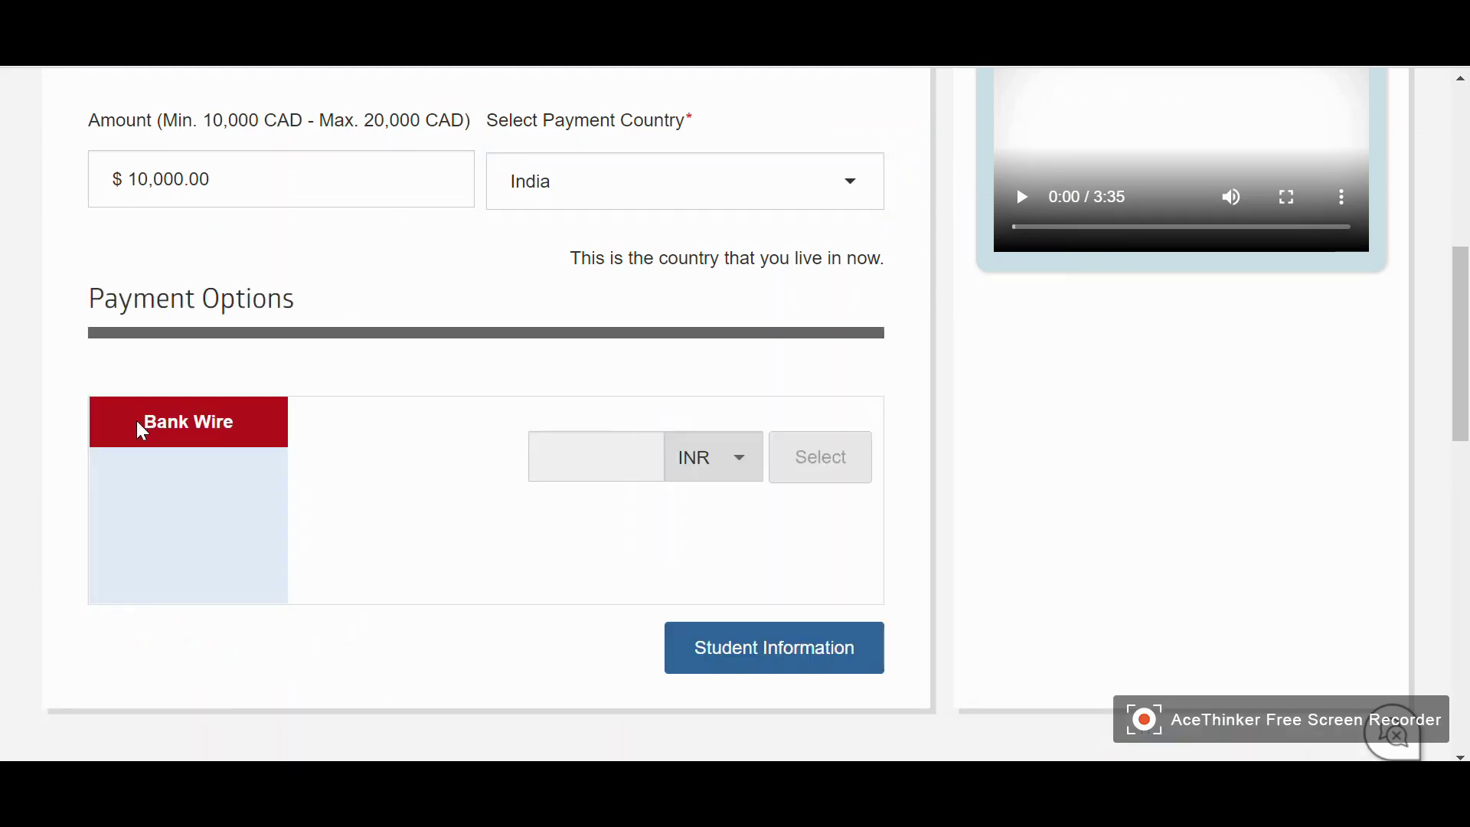
{"action": "scroll", "coordinate": [4, 395], "scroll_direction": "up", "scroll_amount": 2}
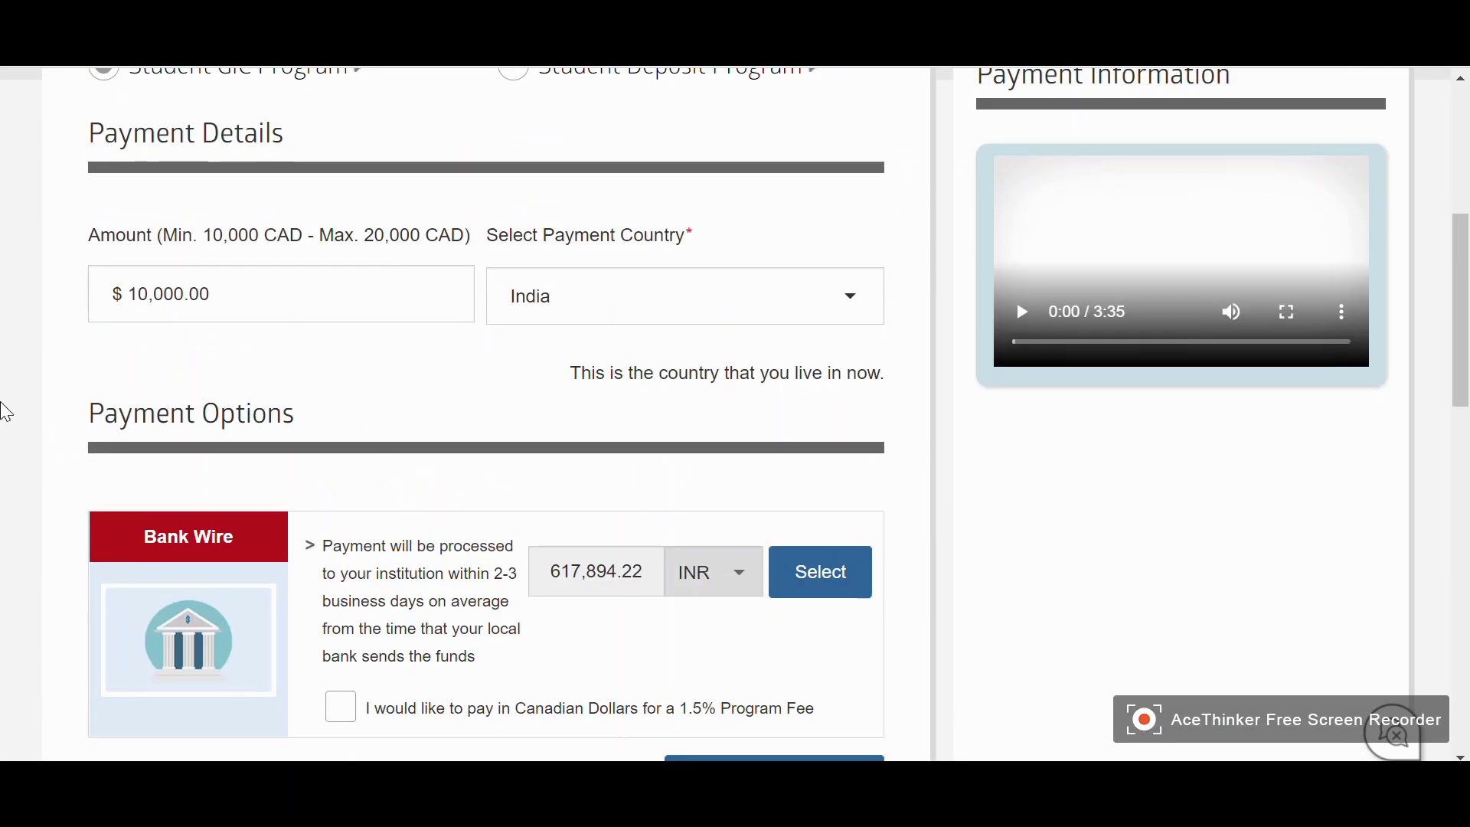
{"action": "scroll", "coordinate": [25, 379], "scroll_direction": "down", "scroll_amount": 4}
{"action": "scroll", "coordinate": [29, 353], "scroll_direction": "up", "scroll_amount": 2}
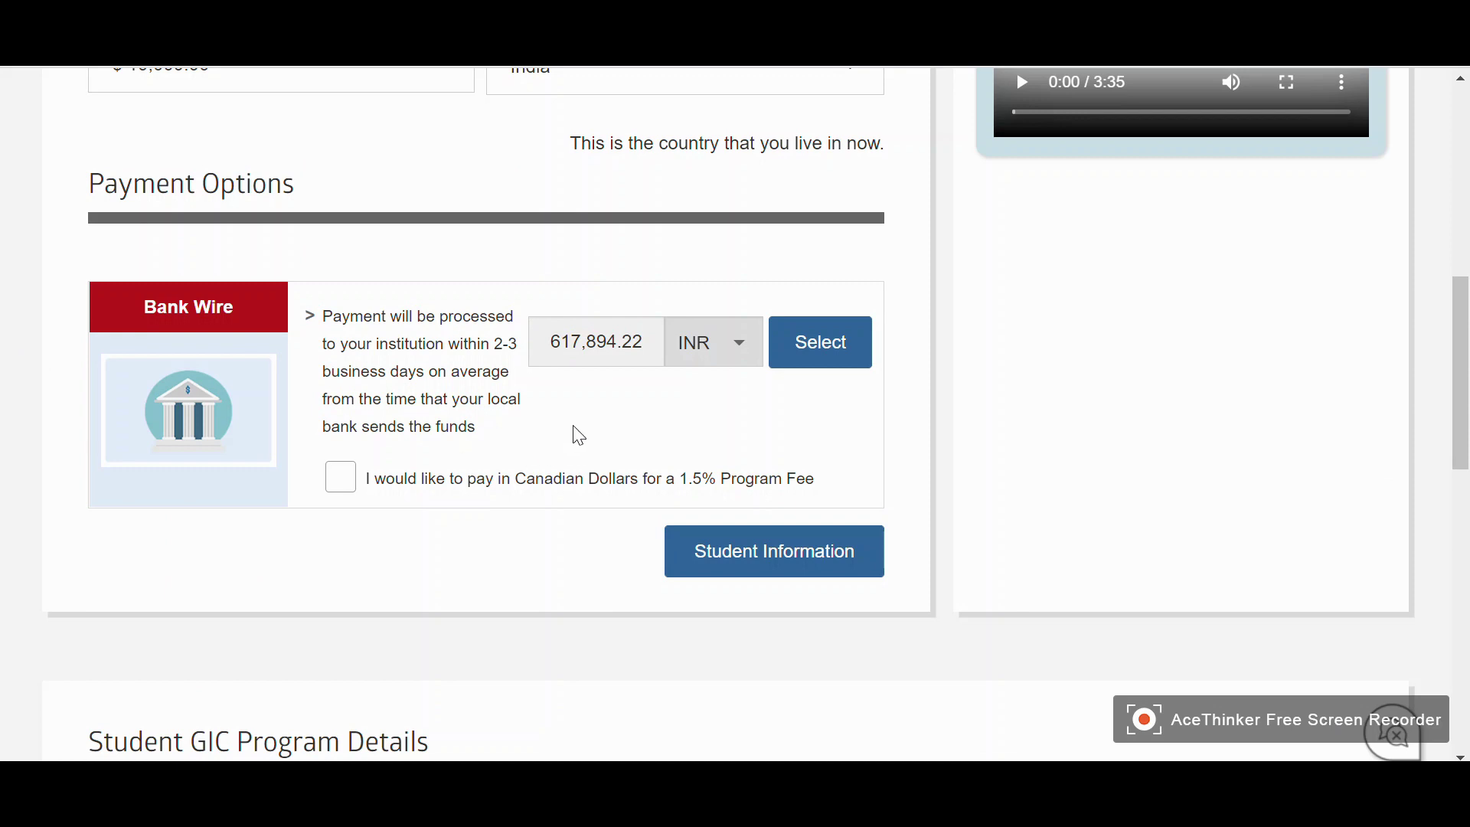
{"action": "scroll", "coordinate": [566, 436], "scroll_direction": "up", "scroll_amount": 2}
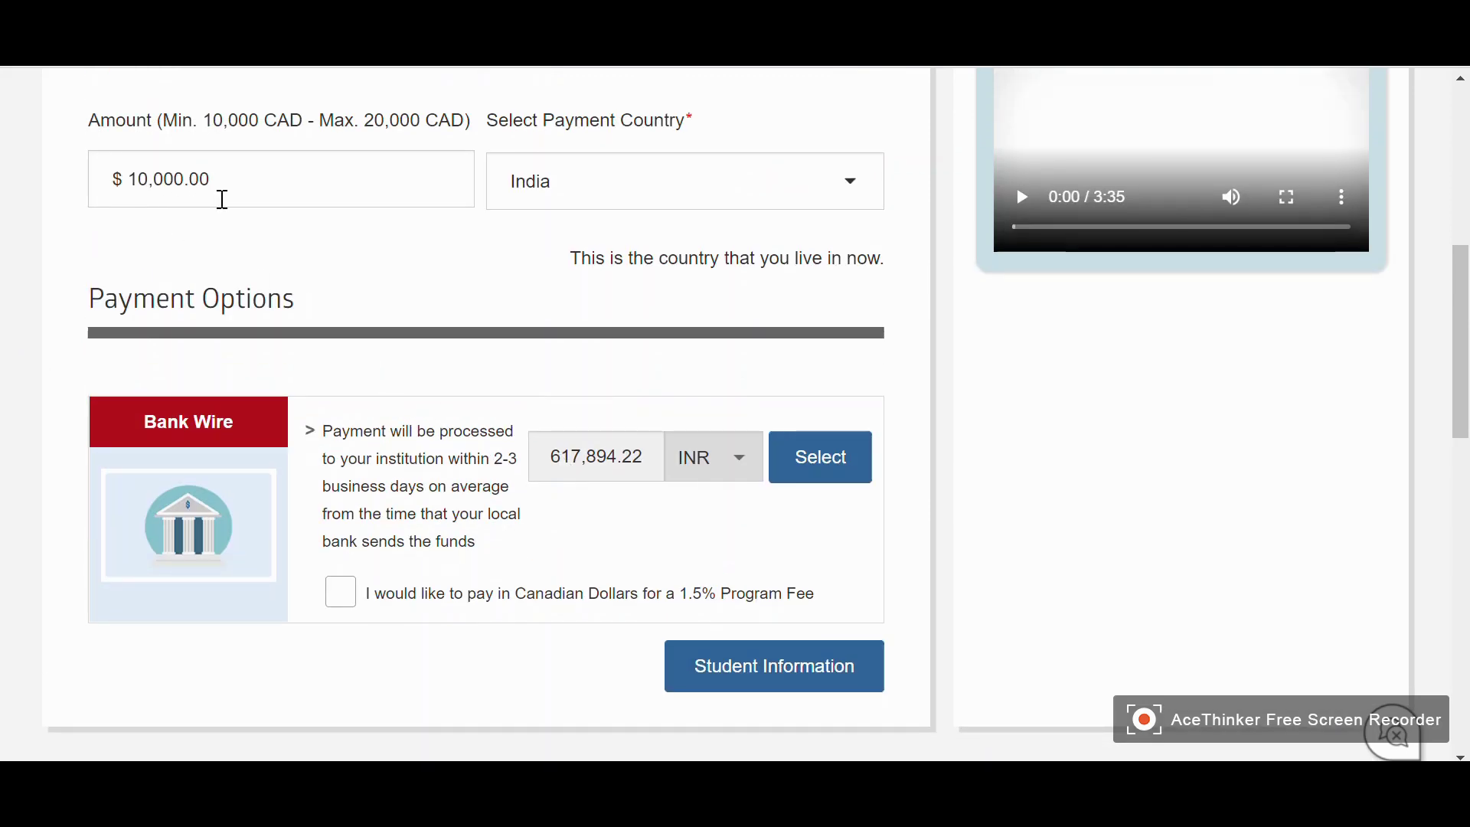
{"action": "scroll", "coordinate": [383, 281], "scroll_direction": "down", "scroll_amount": 2}
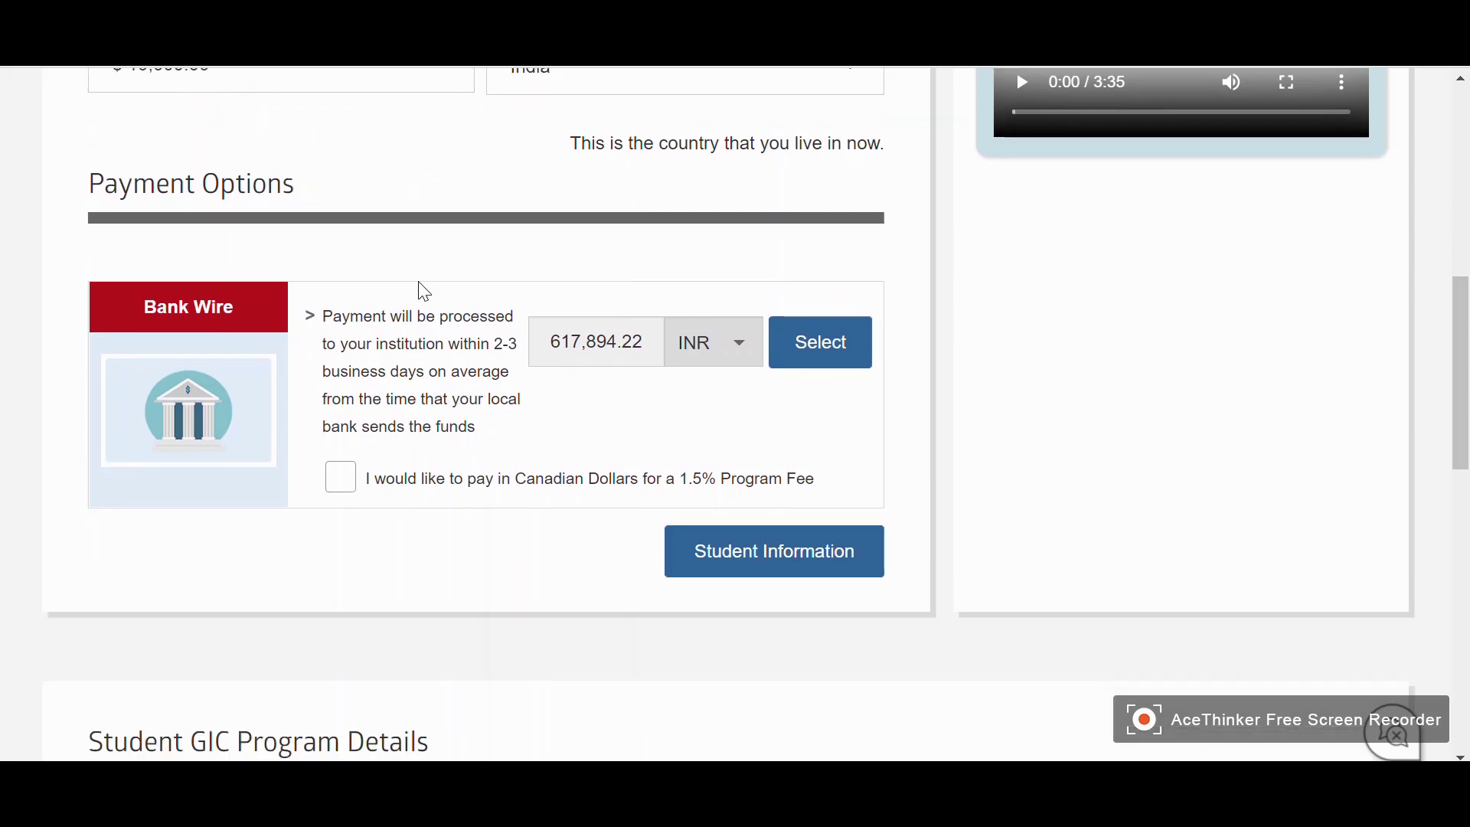
{"action": "scroll", "coordinate": [364, 301], "scroll_direction": "up", "scroll_amount": 2}
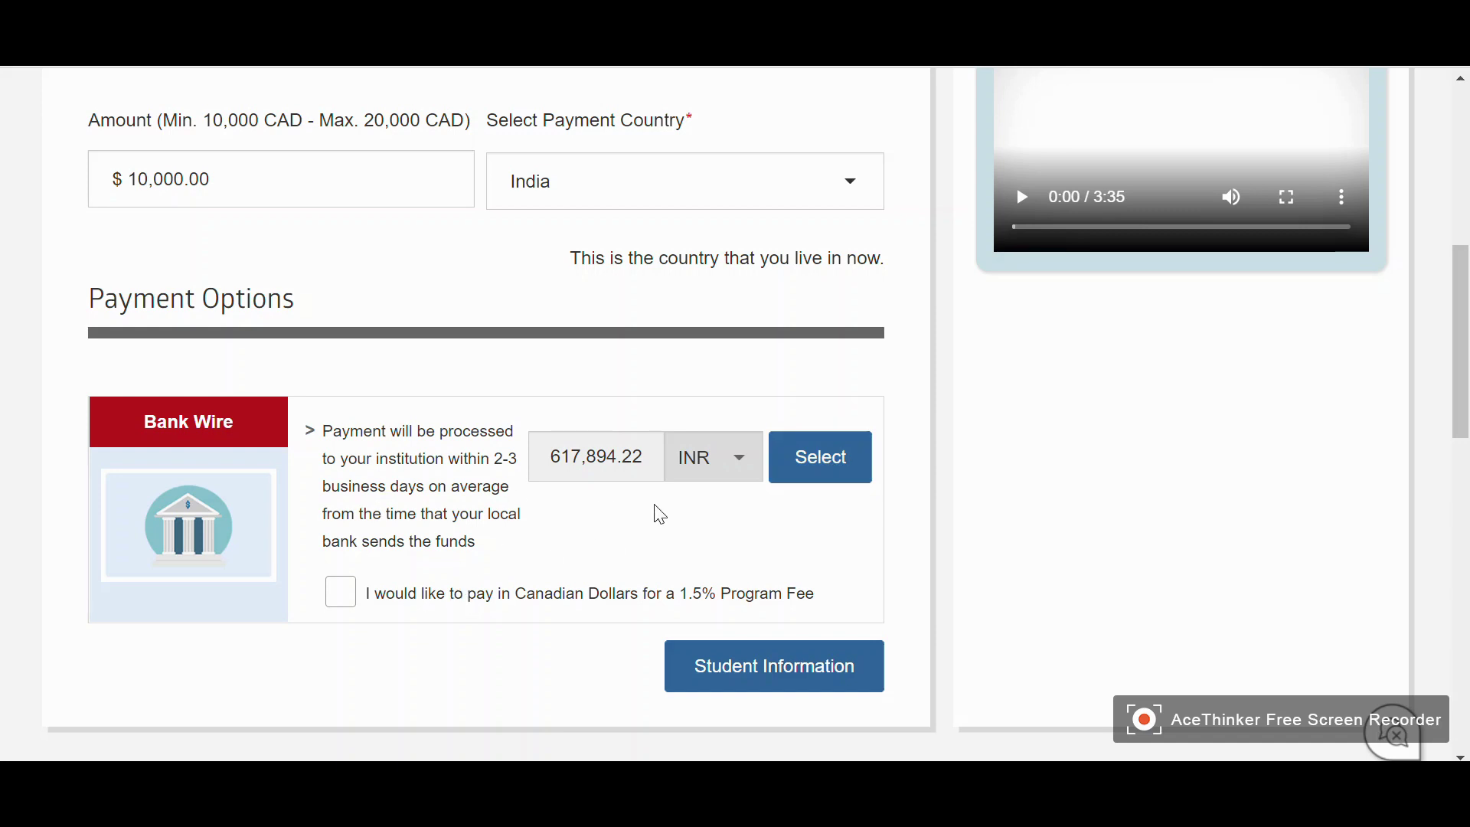
Select Bank Wire paying 617,894.22 INR, review the summary, and continue to Student Information
{"action": "left_click", "coordinate": [828, 467]}
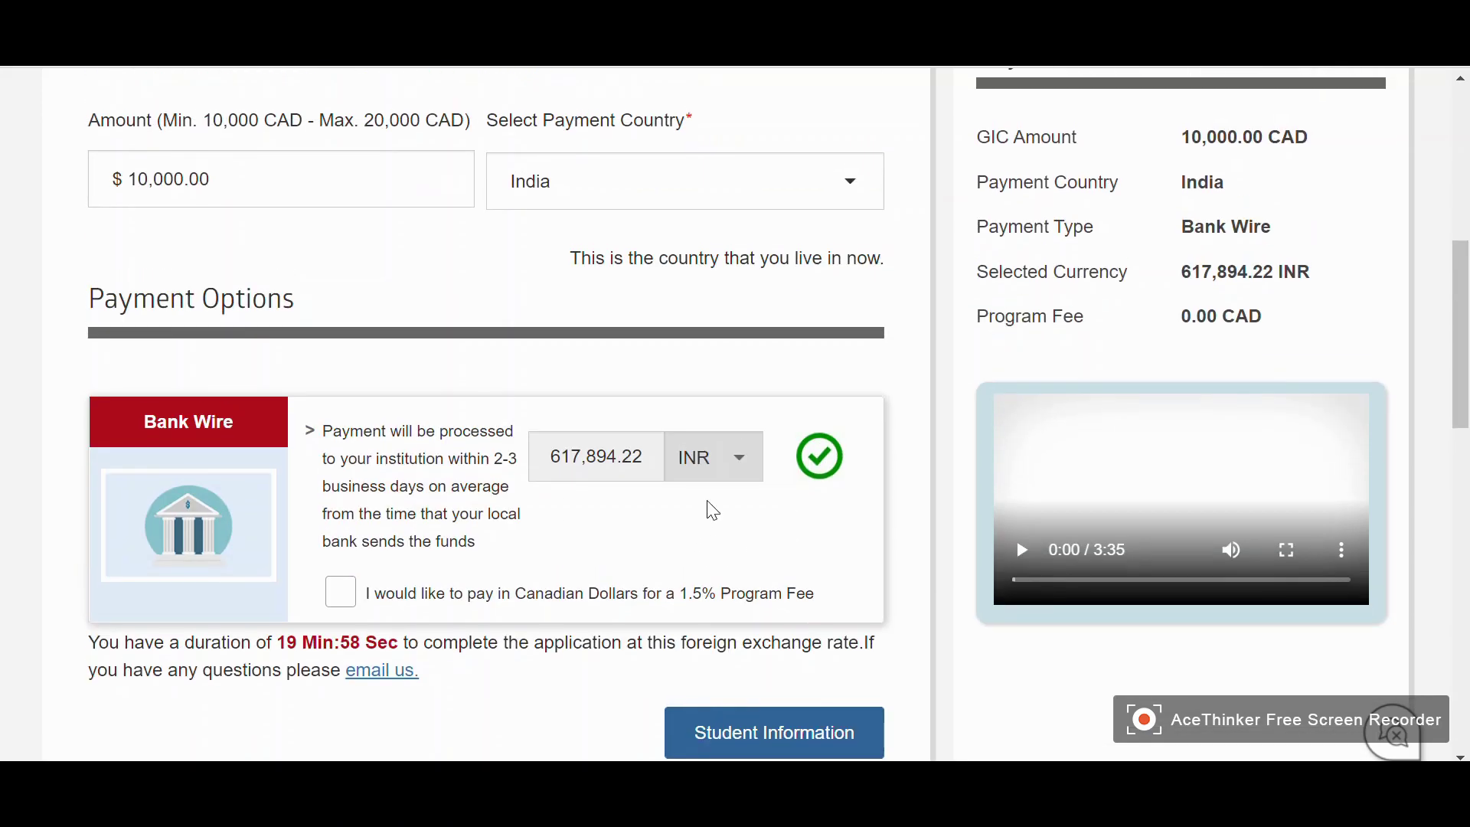
{"action": "scroll", "coordinate": [814, 485], "scroll_direction": "down", "scroll_amount": 1}
{"action": "scroll", "coordinate": [791, 492], "scroll_direction": "up", "scroll_amount": 2}
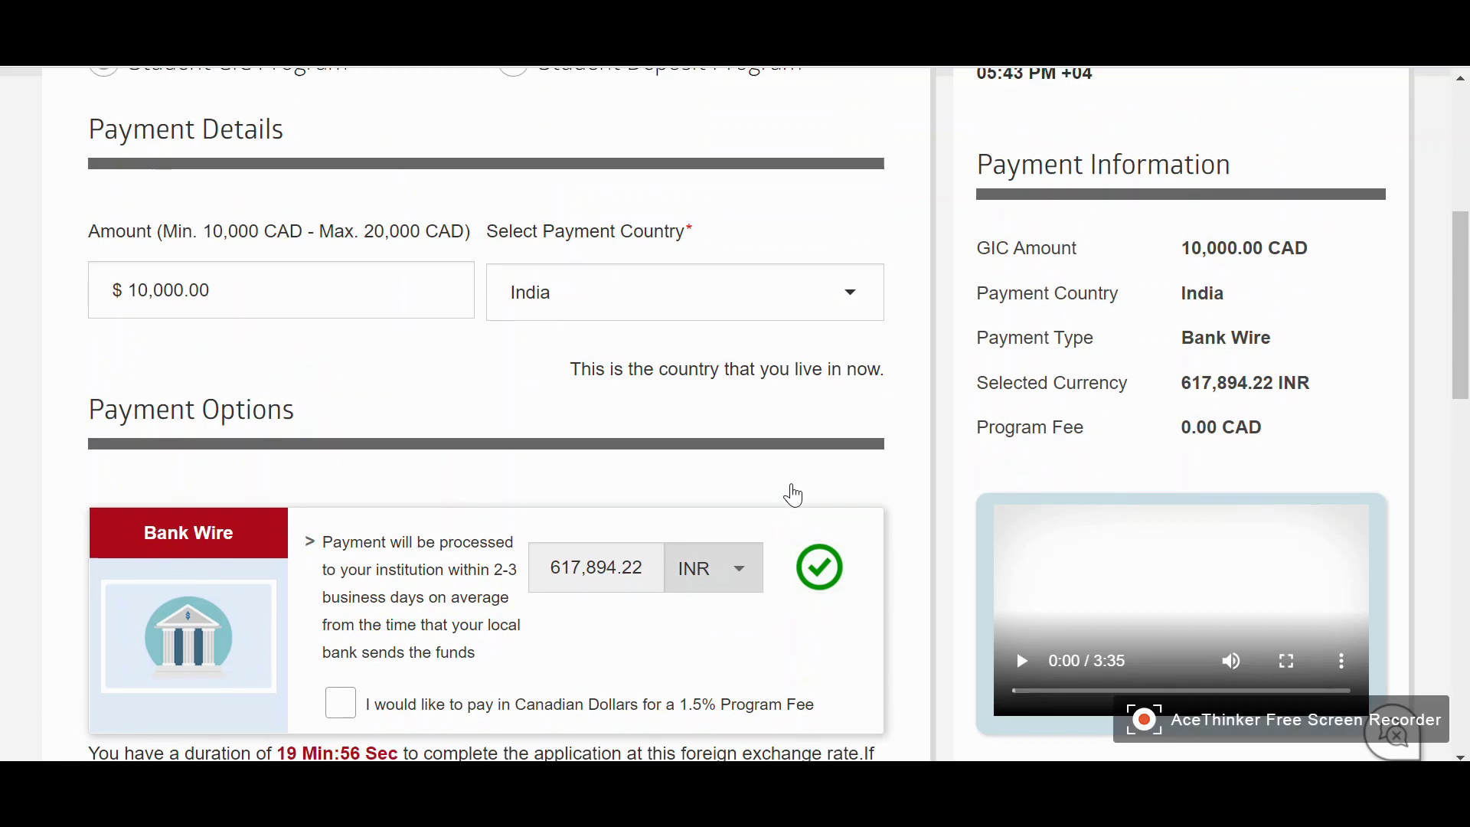
{"action": "scroll", "coordinate": [1070, 389], "scroll_direction": "up", "scroll_amount": 4}
{"action": "scroll", "coordinate": [1100, 367], "scroll_direction": "down", "scroll_amount": 1}
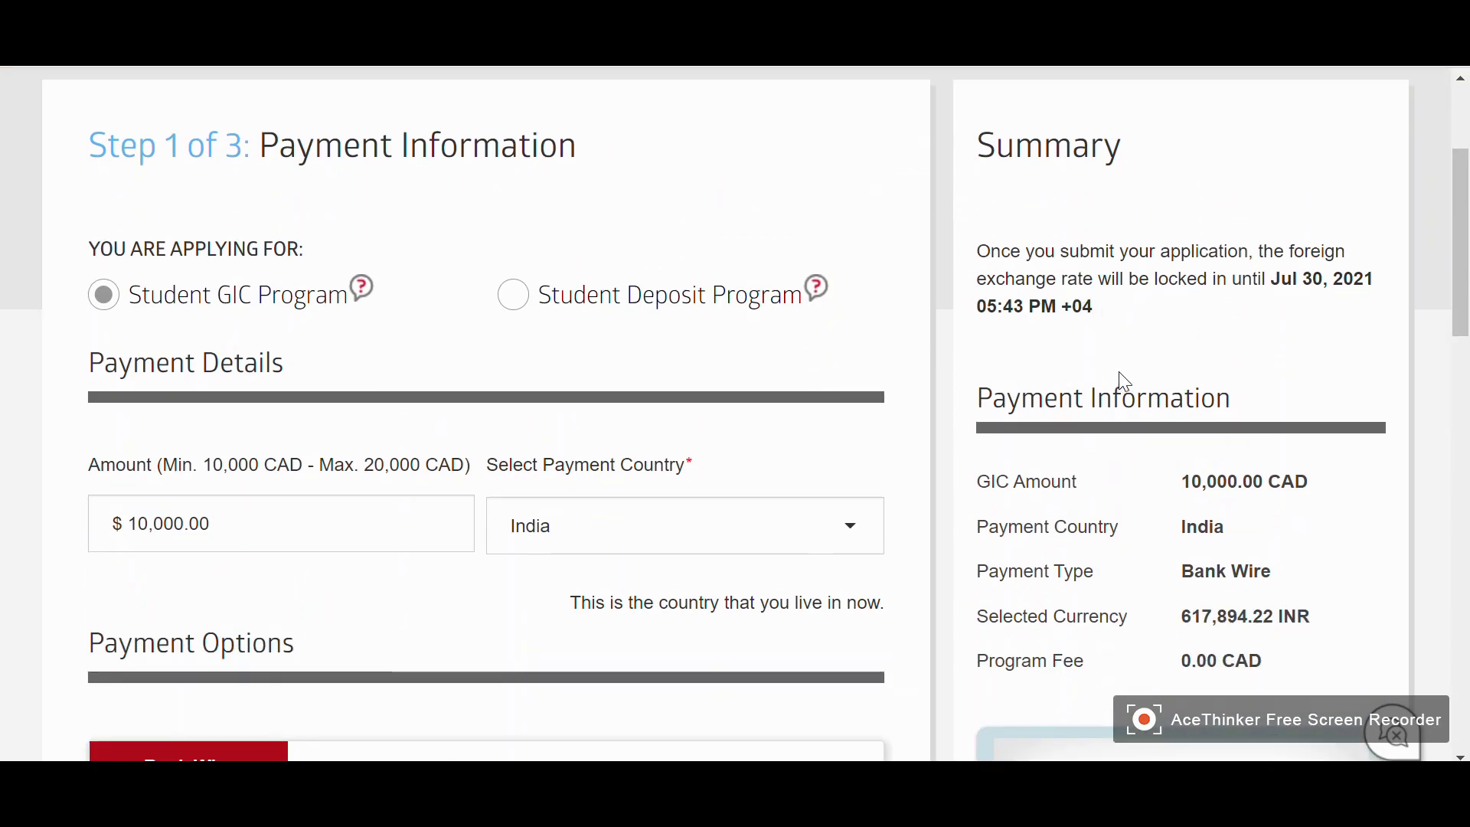
{"action": "scroll", "coordinate": [1197, 368], "scroll_direction": "down", "scroll_amount": 1}
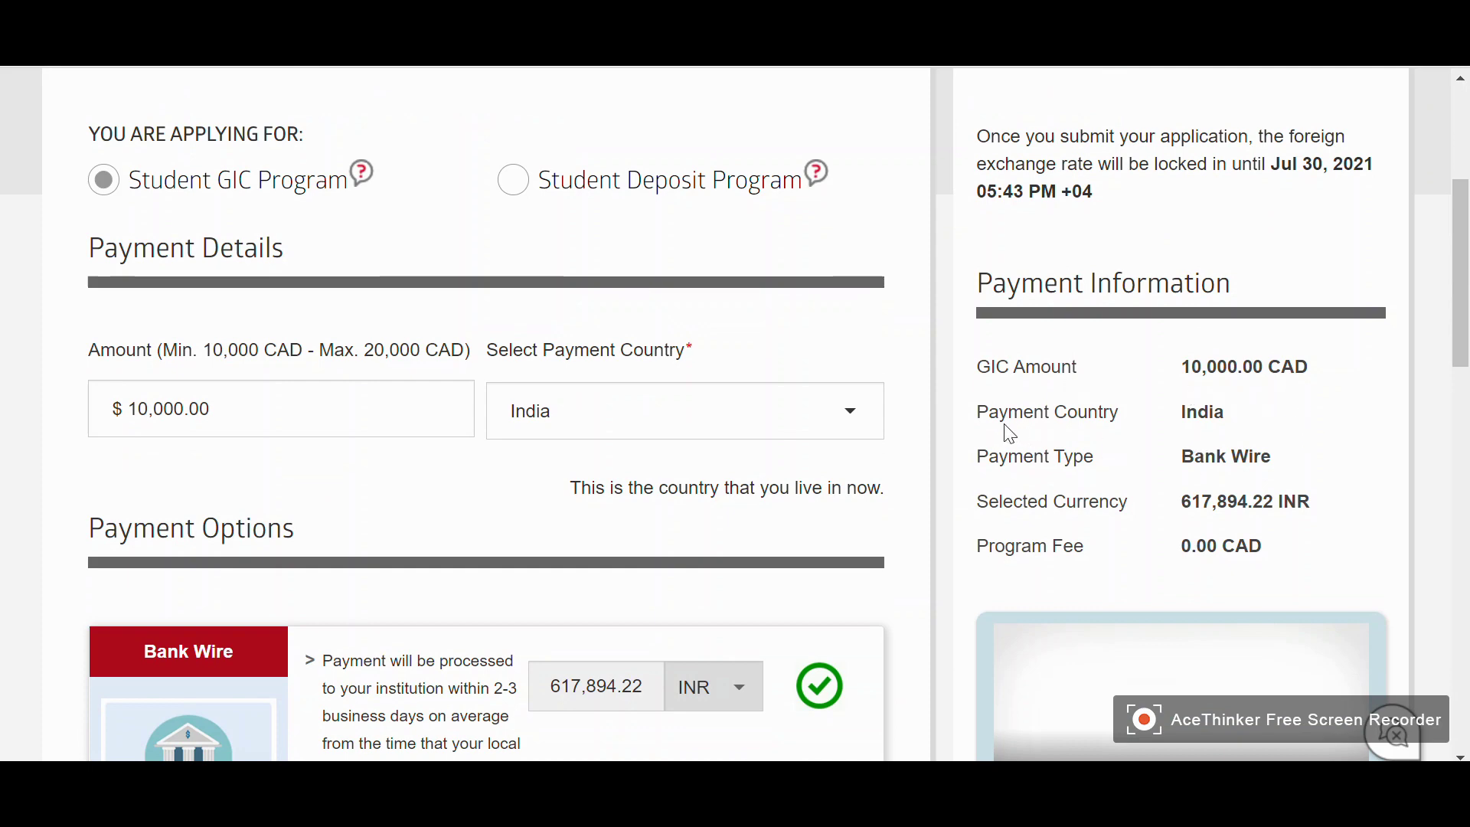
{"action": "scroll", "coordinate": [993, 438], "scroll_direction": "down", "scroll_amount": 3}
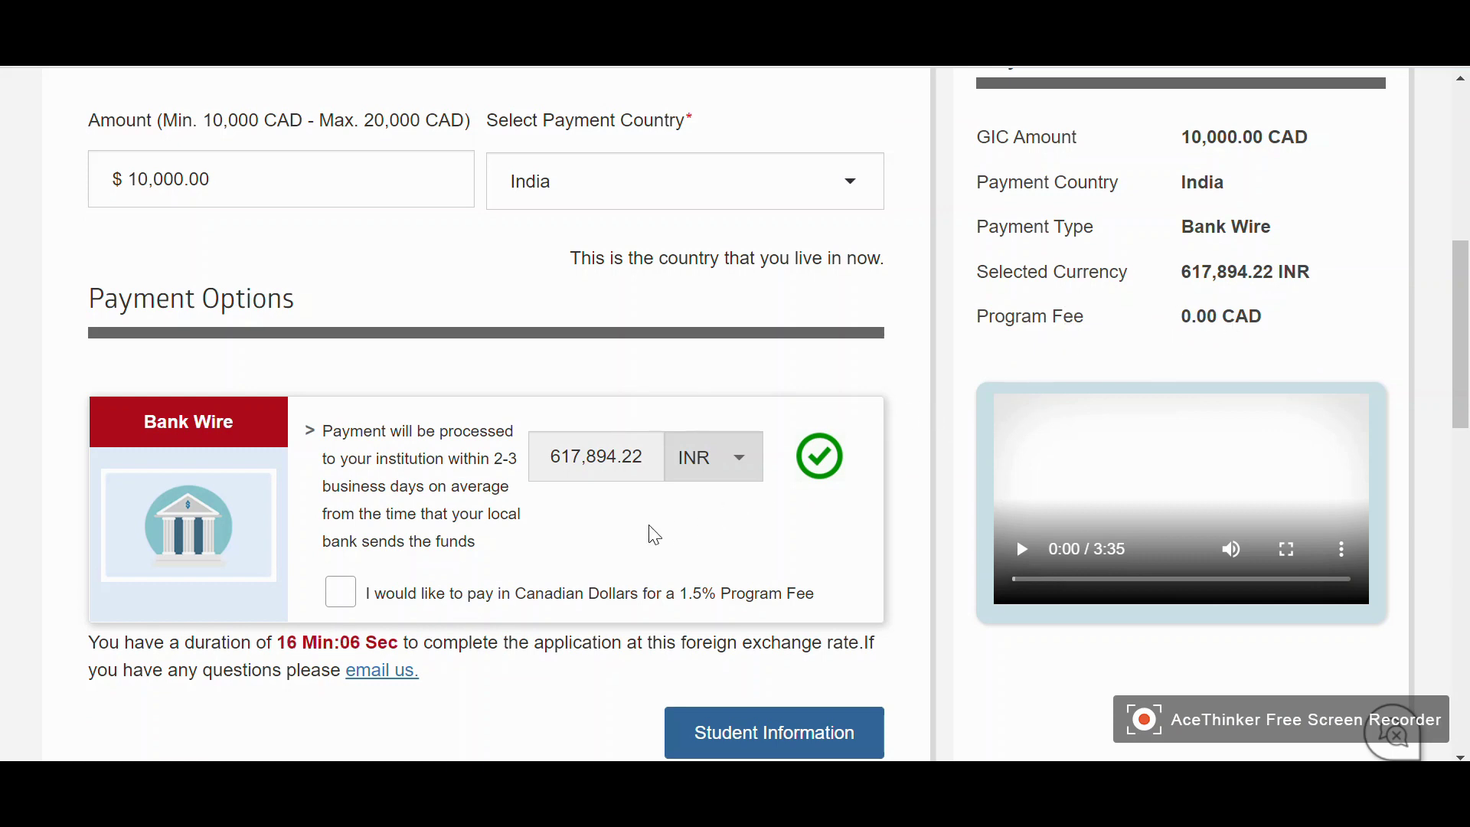
{"action": "scroll", "coordinate": [656, 548], "scroll_direction": "down", "scroll_amount": 3}
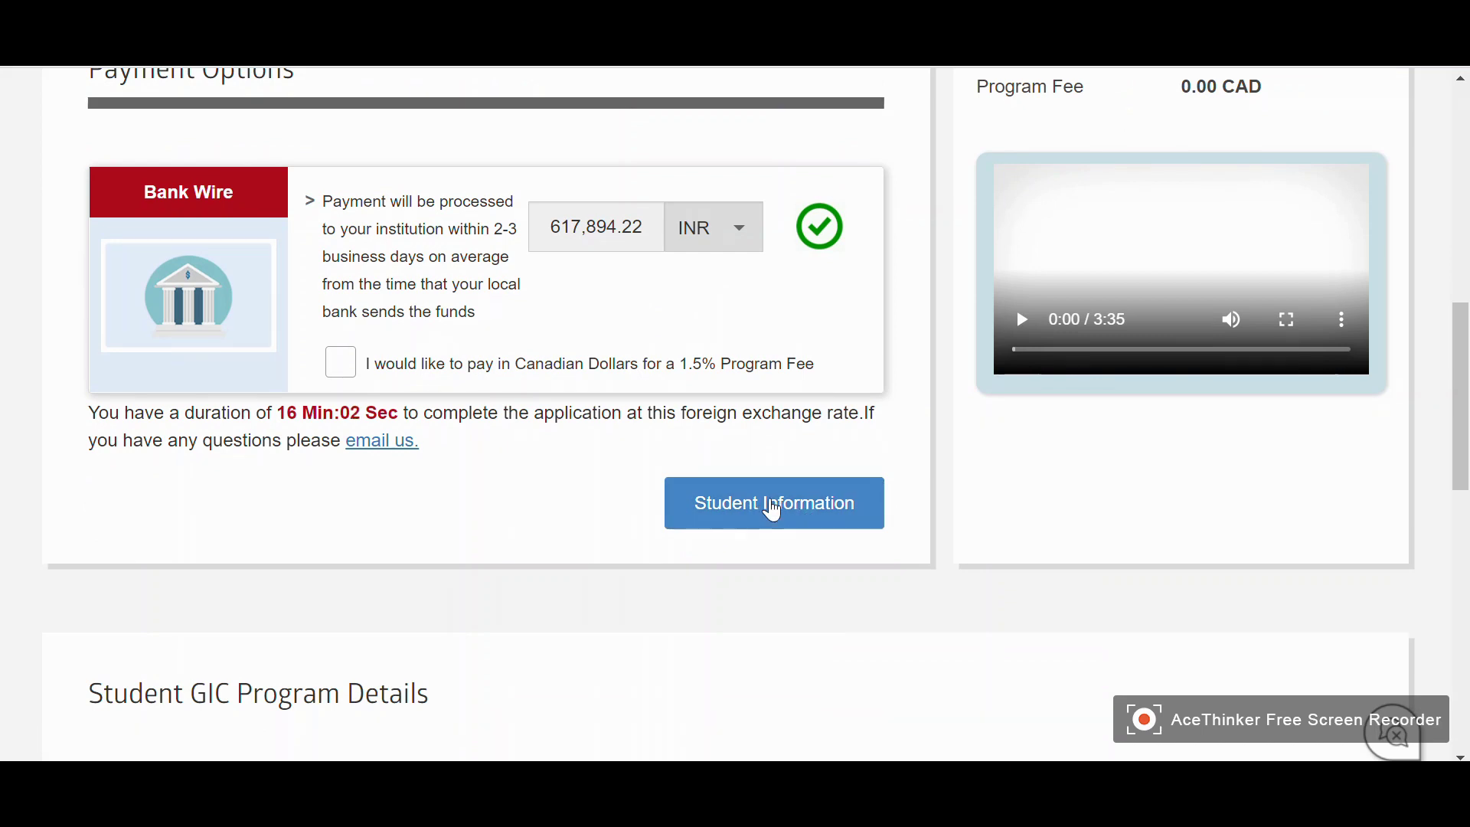
{"action": "left_click", "coordinate": [769, 506]}
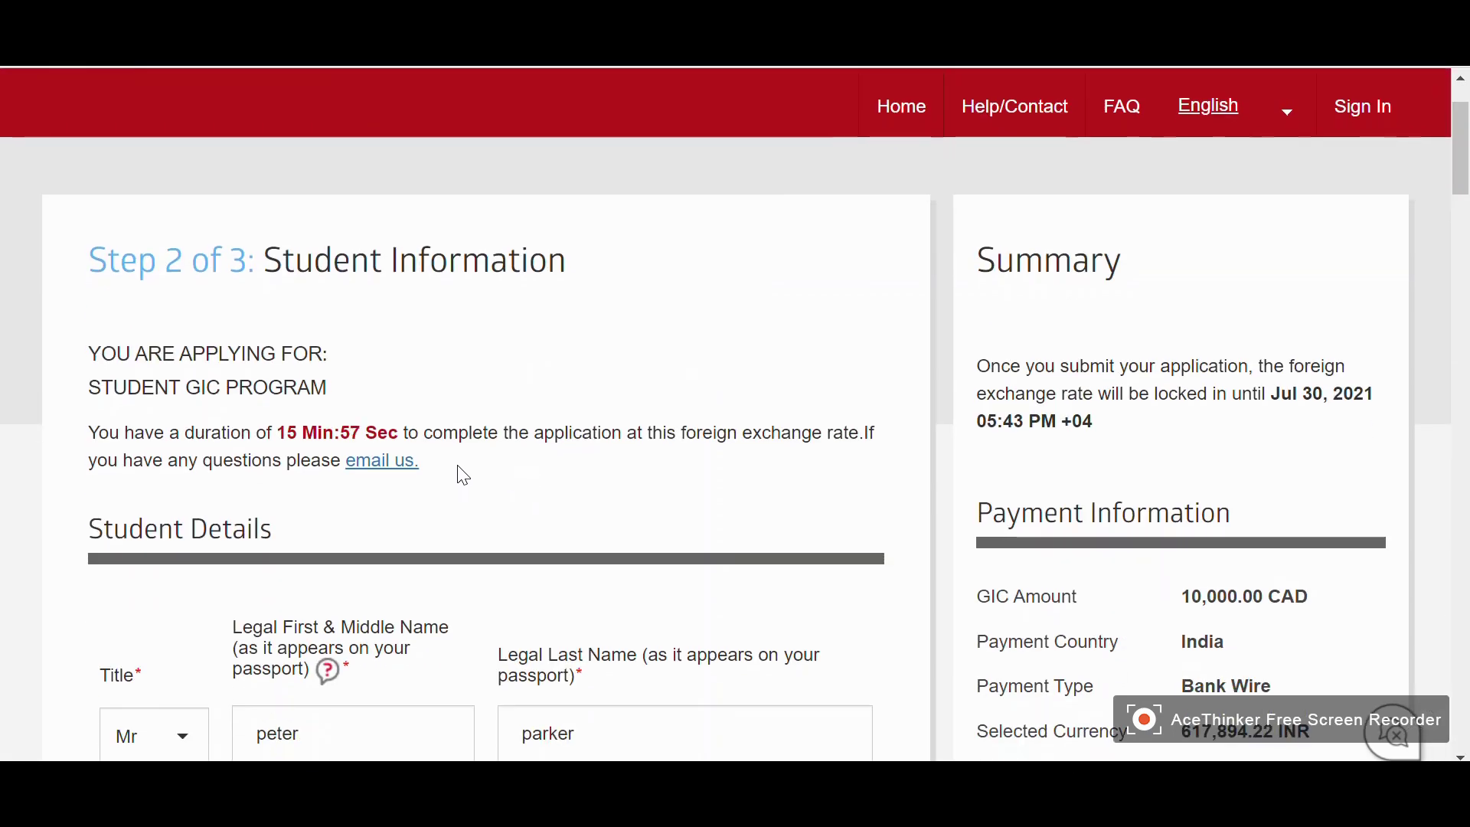
Keep the title as Mr and enter the student's legal first, middle and last names
{"action": "scroll", "coordinate": [482, 463], "scroll_direction": "down", "scroll_amount": 1}
{"action": "scroll", "coordinate": [478, 349], "scroll_direction": "down", "scroll_amount": 1}
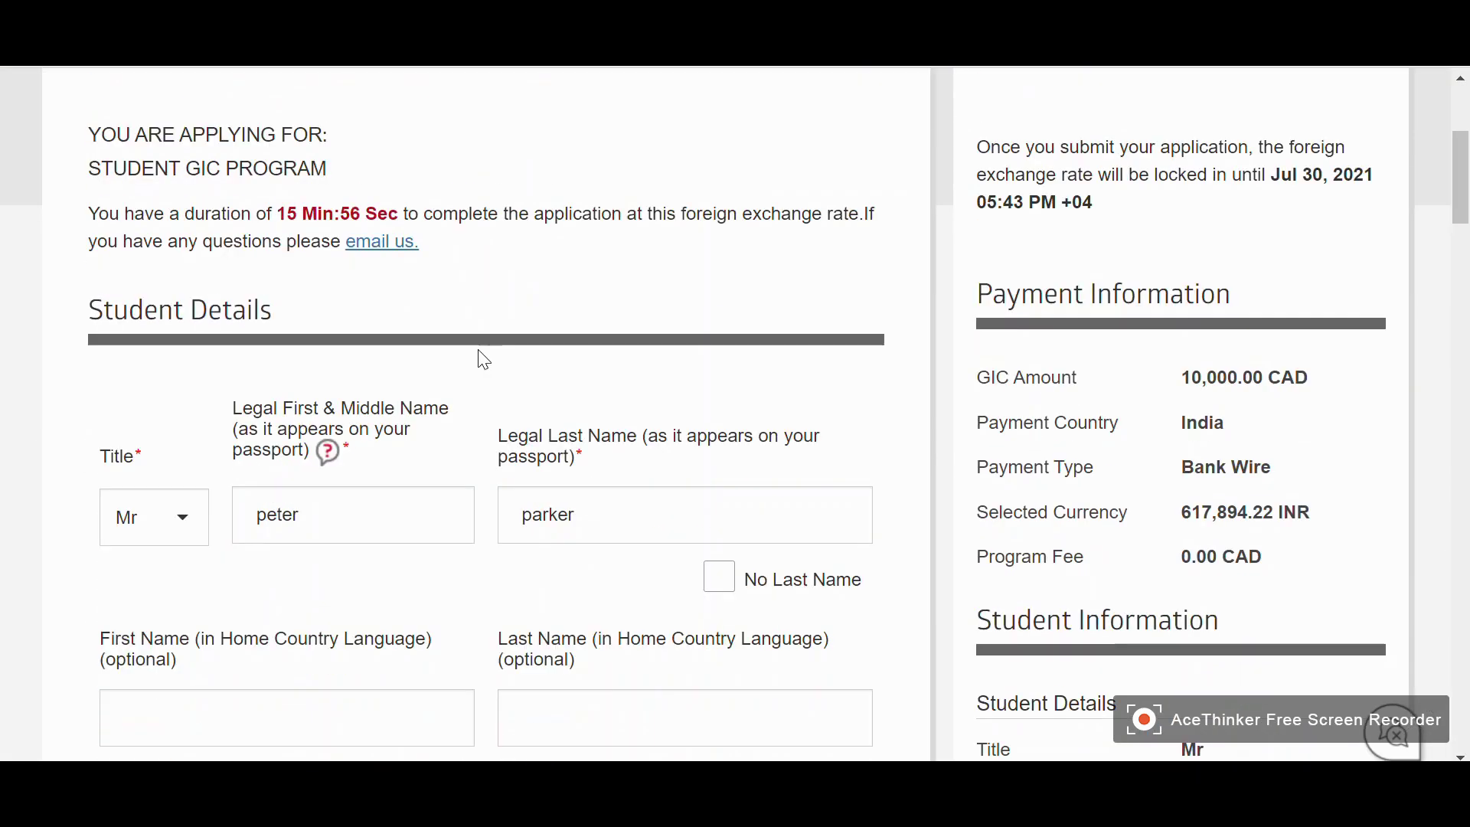
{"action": "scroll", "coordinate": [85, 380], "scroll_direction": "down", "scroll_amount": 1}
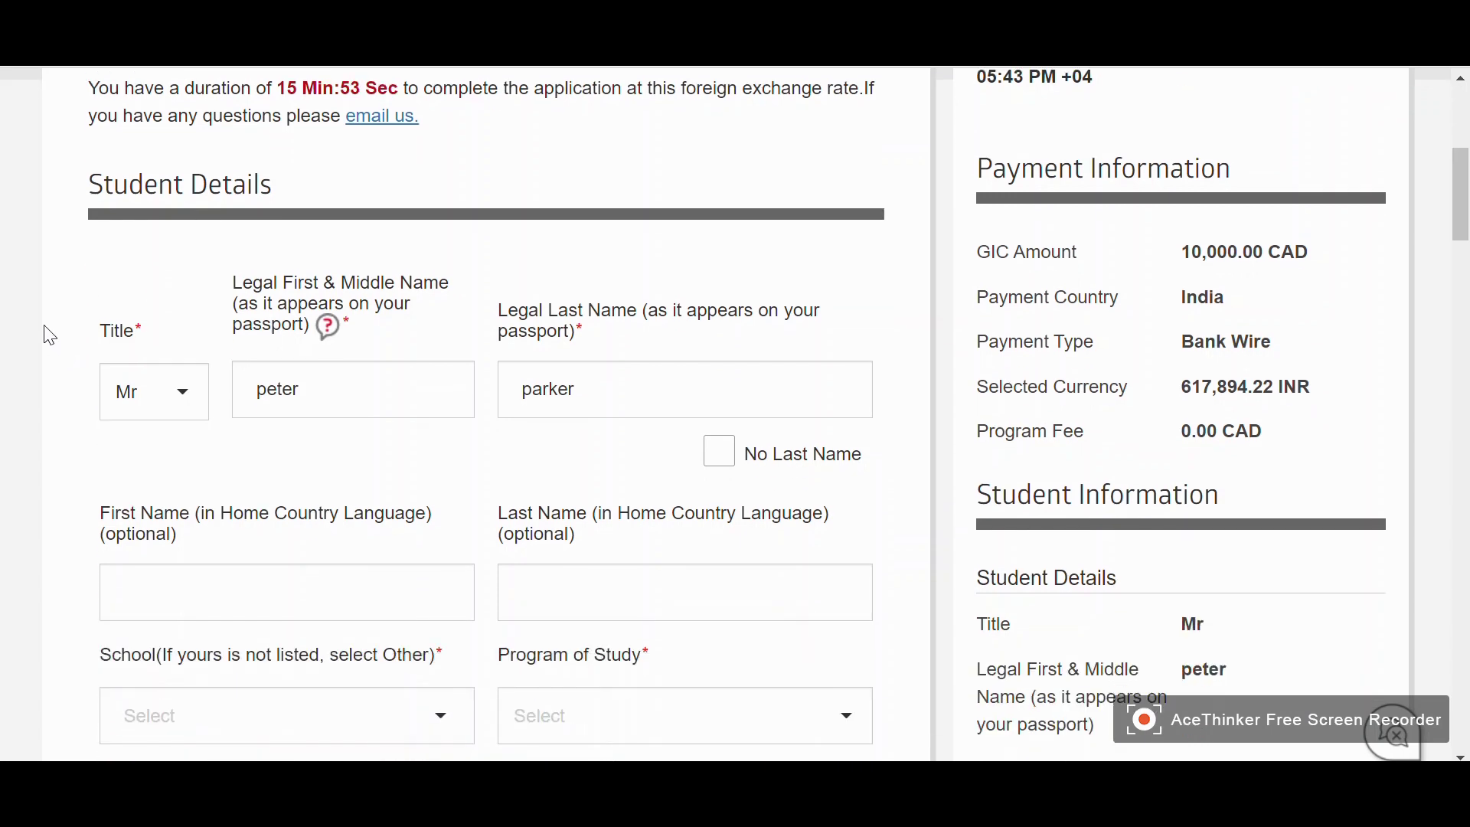
{"action": "scroll", "coordinate": [197, 318], "scroll_direction": "down", "scroll_amount": 1}
{"action": "left_click", "coordinate": [187, 286]}
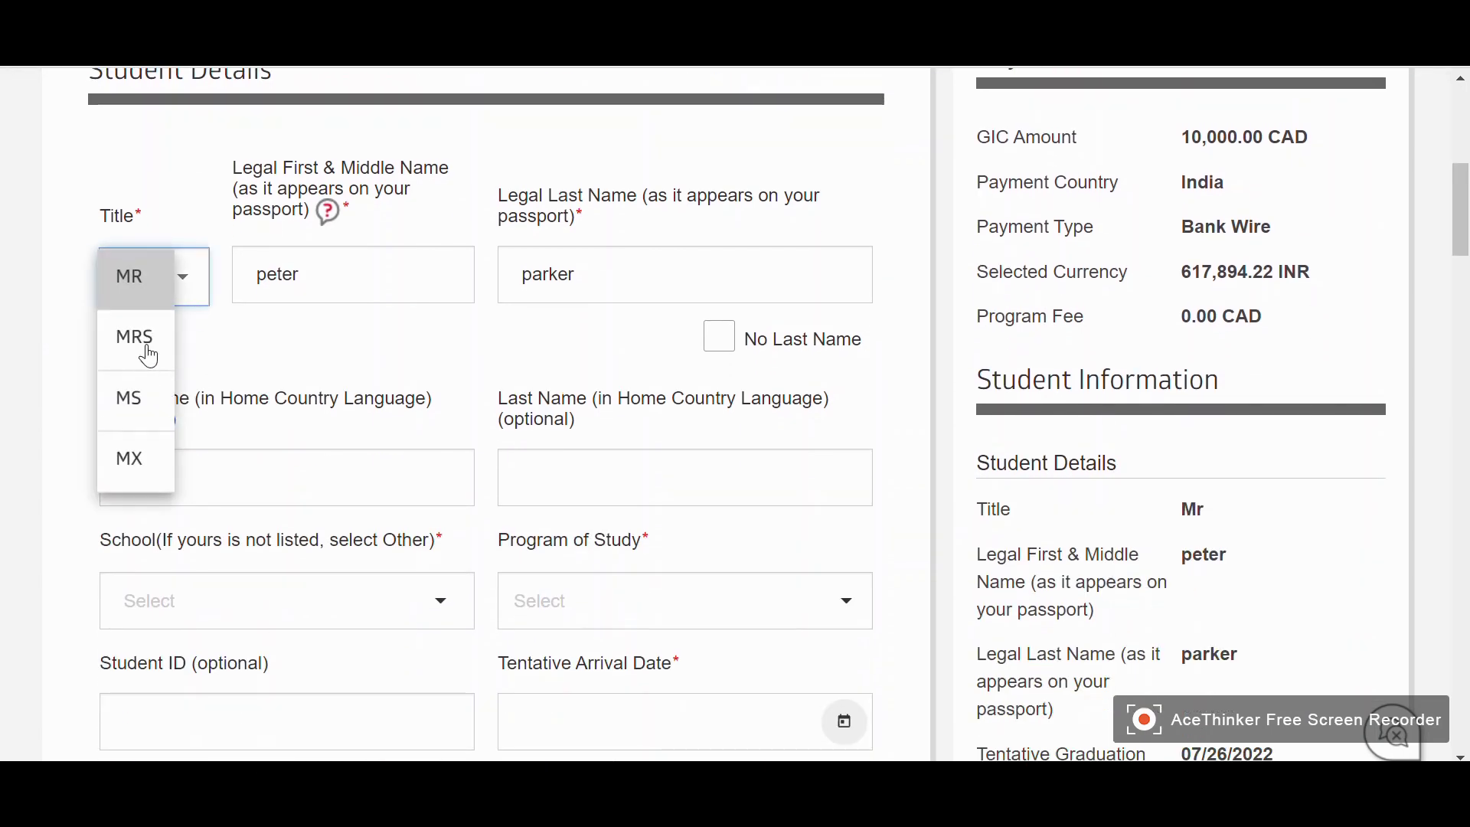
{"action": "left_click", "coordinate": [132, 284]}
{"action": "left_click", "coordinate": [305, 274]}
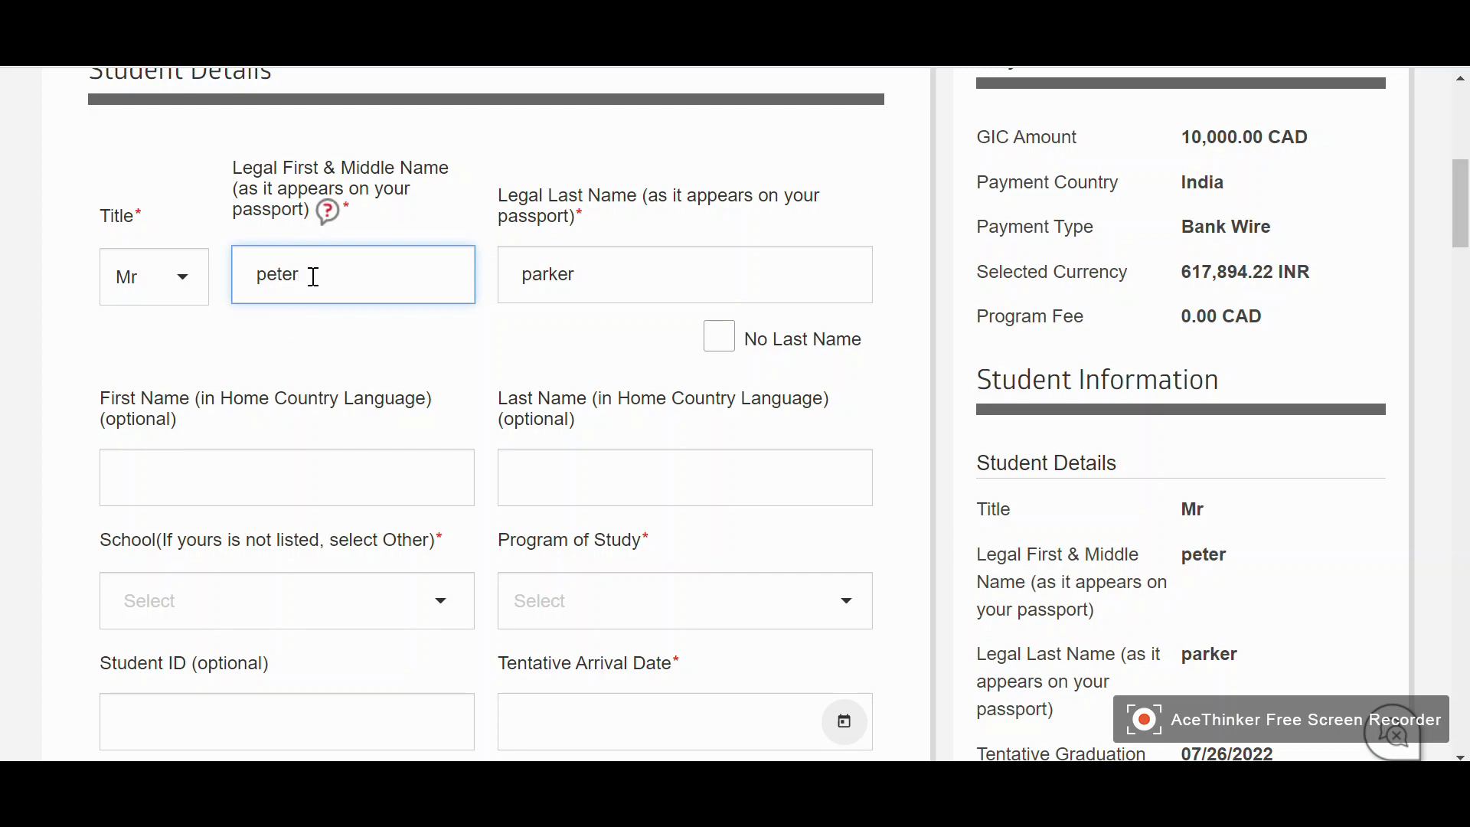
{"action": "scroll", "coordinate": [341, 354], "scroll_direction": "down", "scroll_amount": 1}
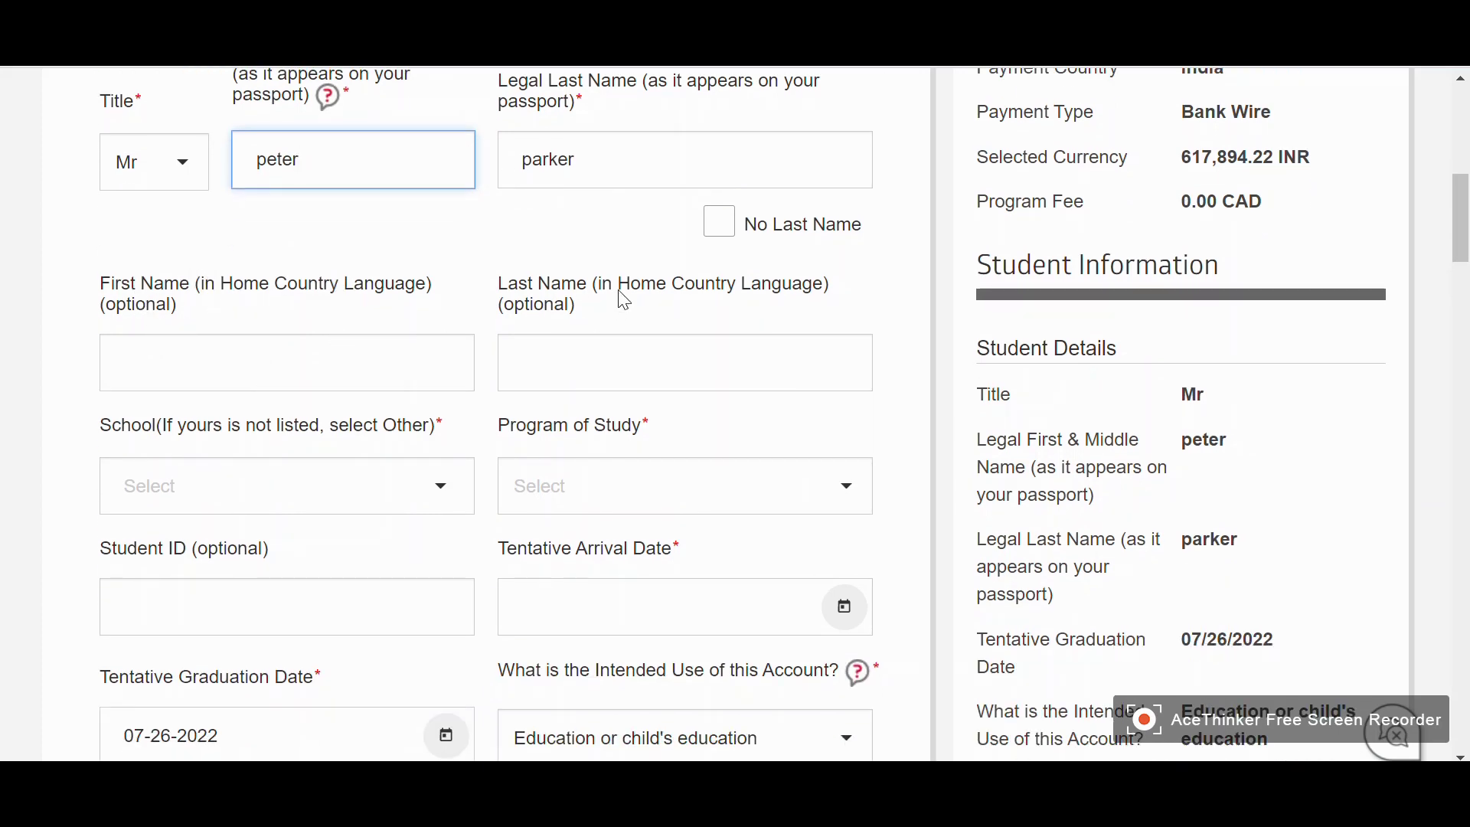
{"action": "scroll", "coordinate": [301, 432], "scroll_direction": "down", "scroll_amount": 1}
Set the school to UNIVERSITY OF WINDSOR from the School list
{"action": "left_click", "coordinate": [351, 388]}
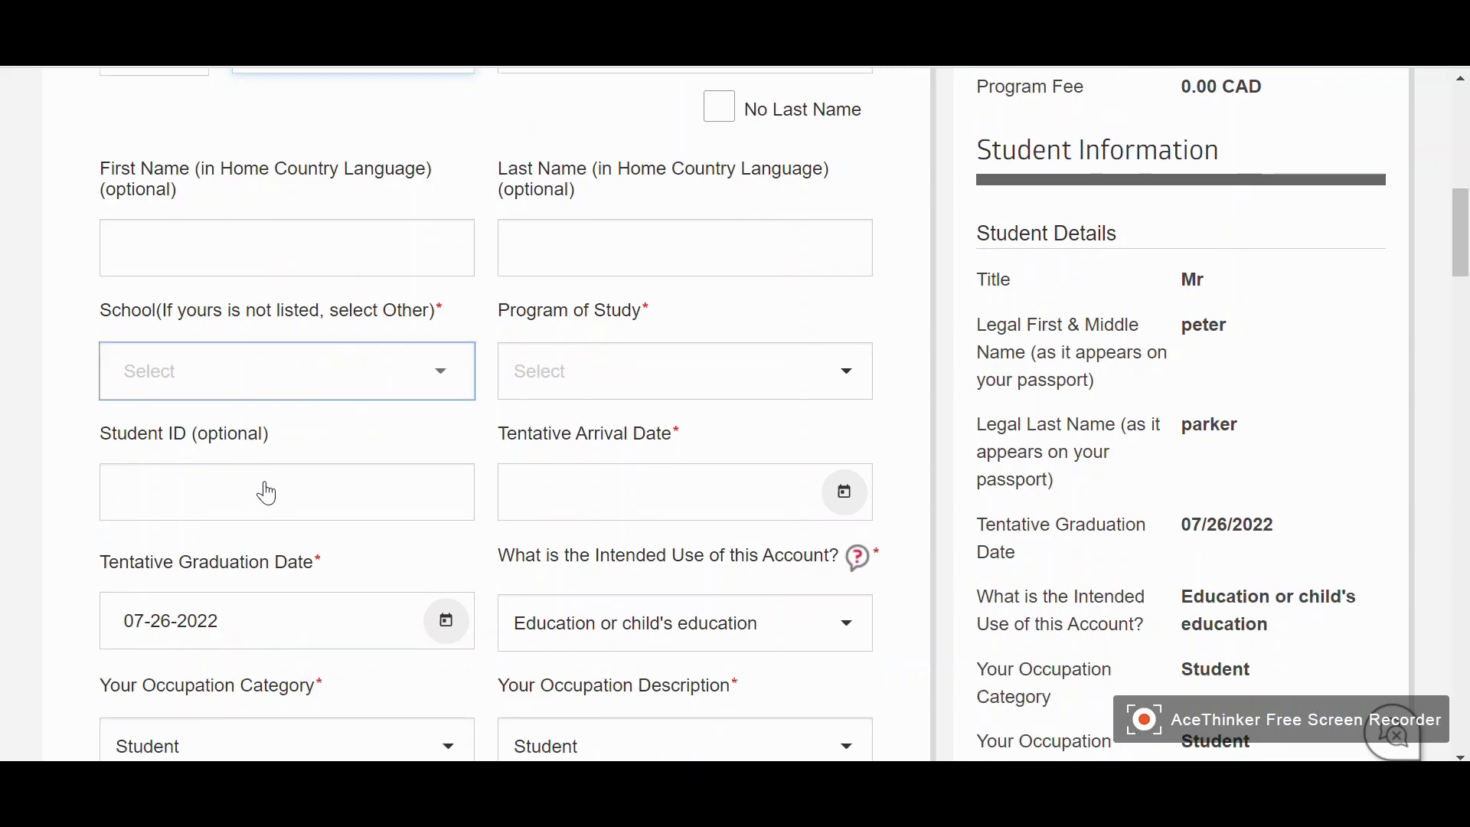
{"action": "scroll", "coordinate": [279, 467], "scroll_direction": "down", "scroll_amount": 5}
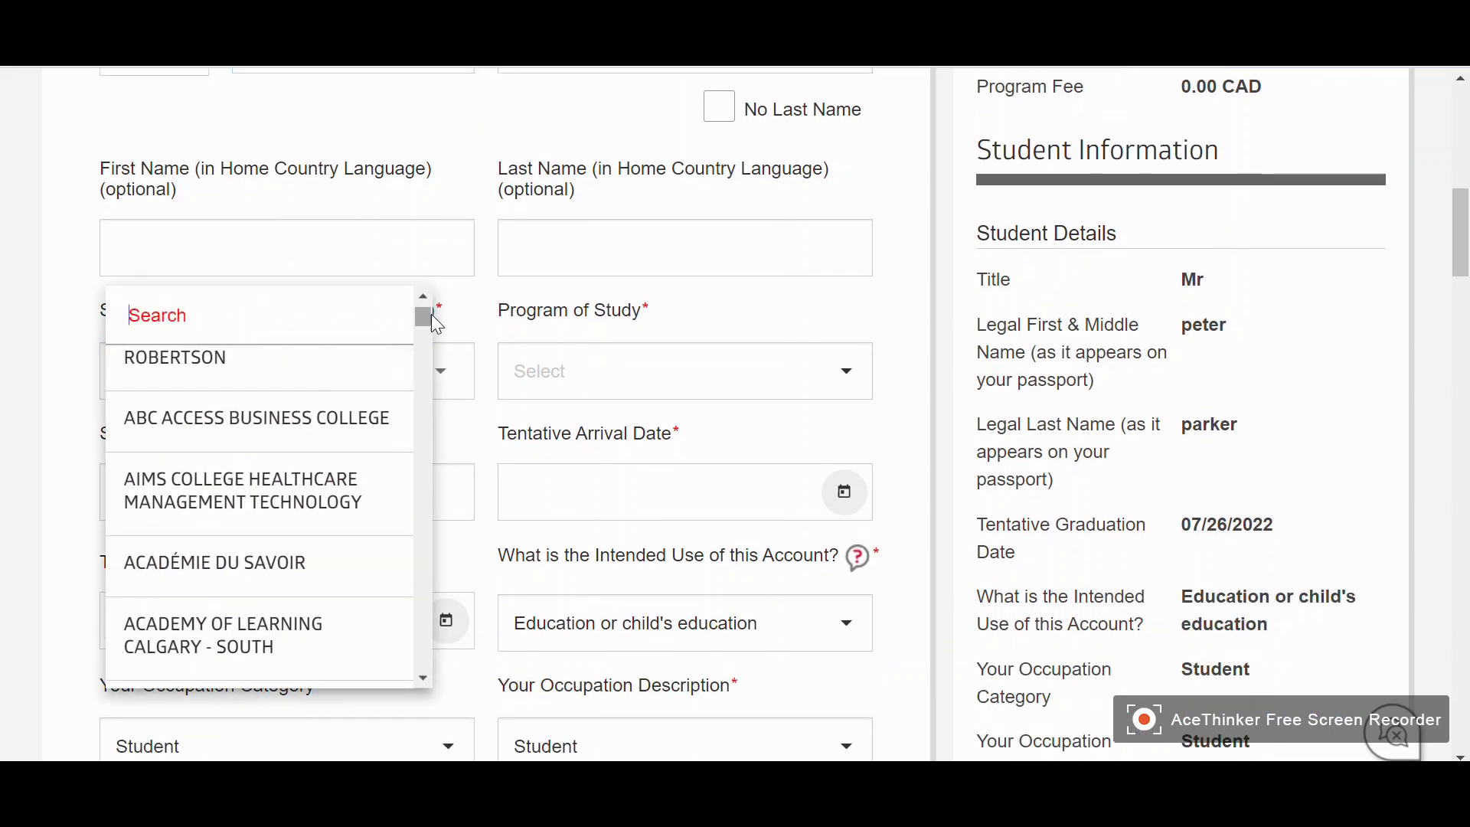
{"action": "left_click_drag", "start_coordinate": [427, 316], "coordinate": [458, 637]}
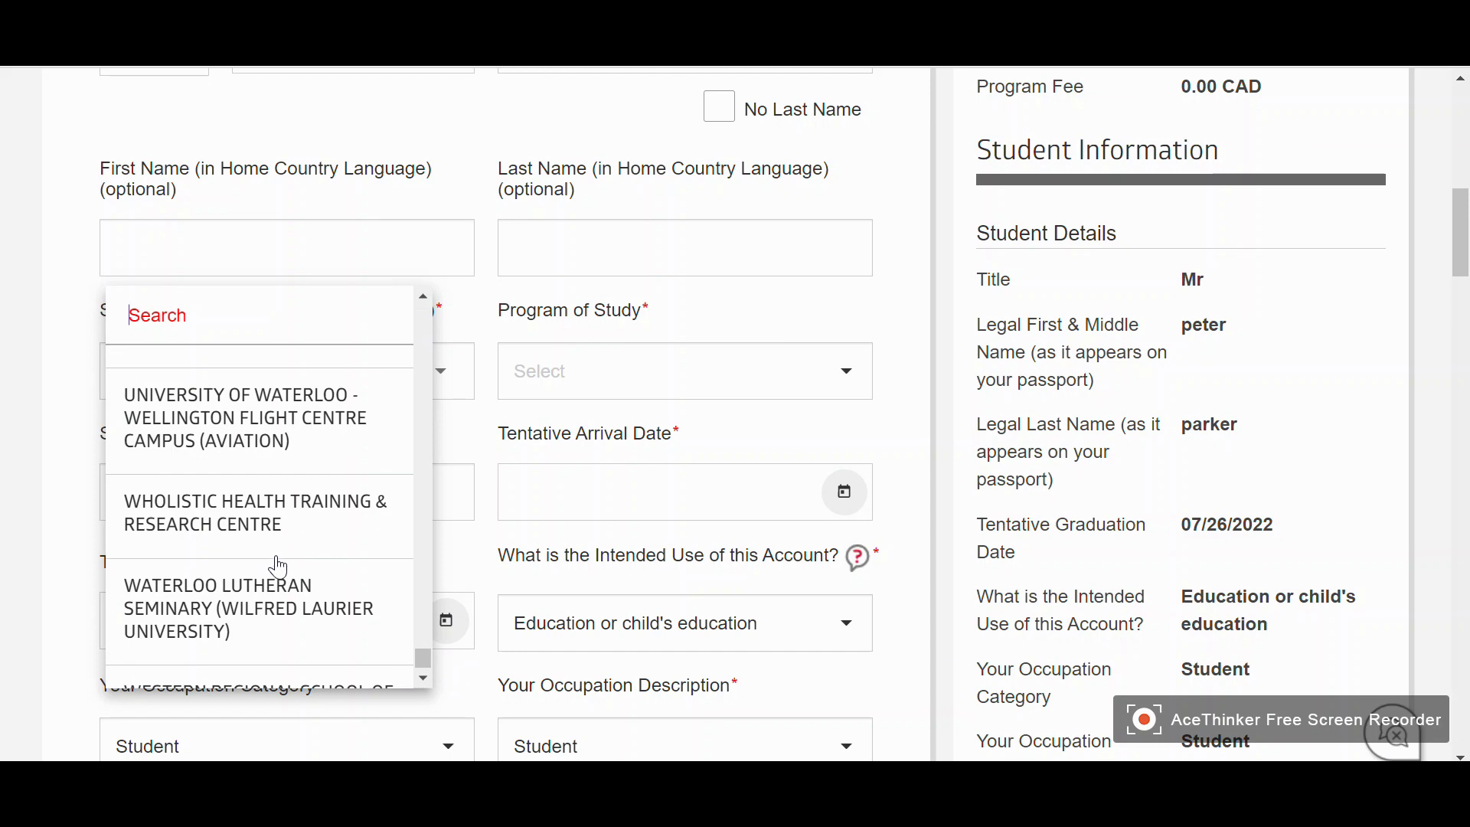
{"action": "scroll", "coordinate": [260, 551], "scroll_direction": "down", "scroll_amount": 1}
{"action": "scroll", "coordinate": [255, 570], "scroll_direction": "down", "scroll_amount": 1}
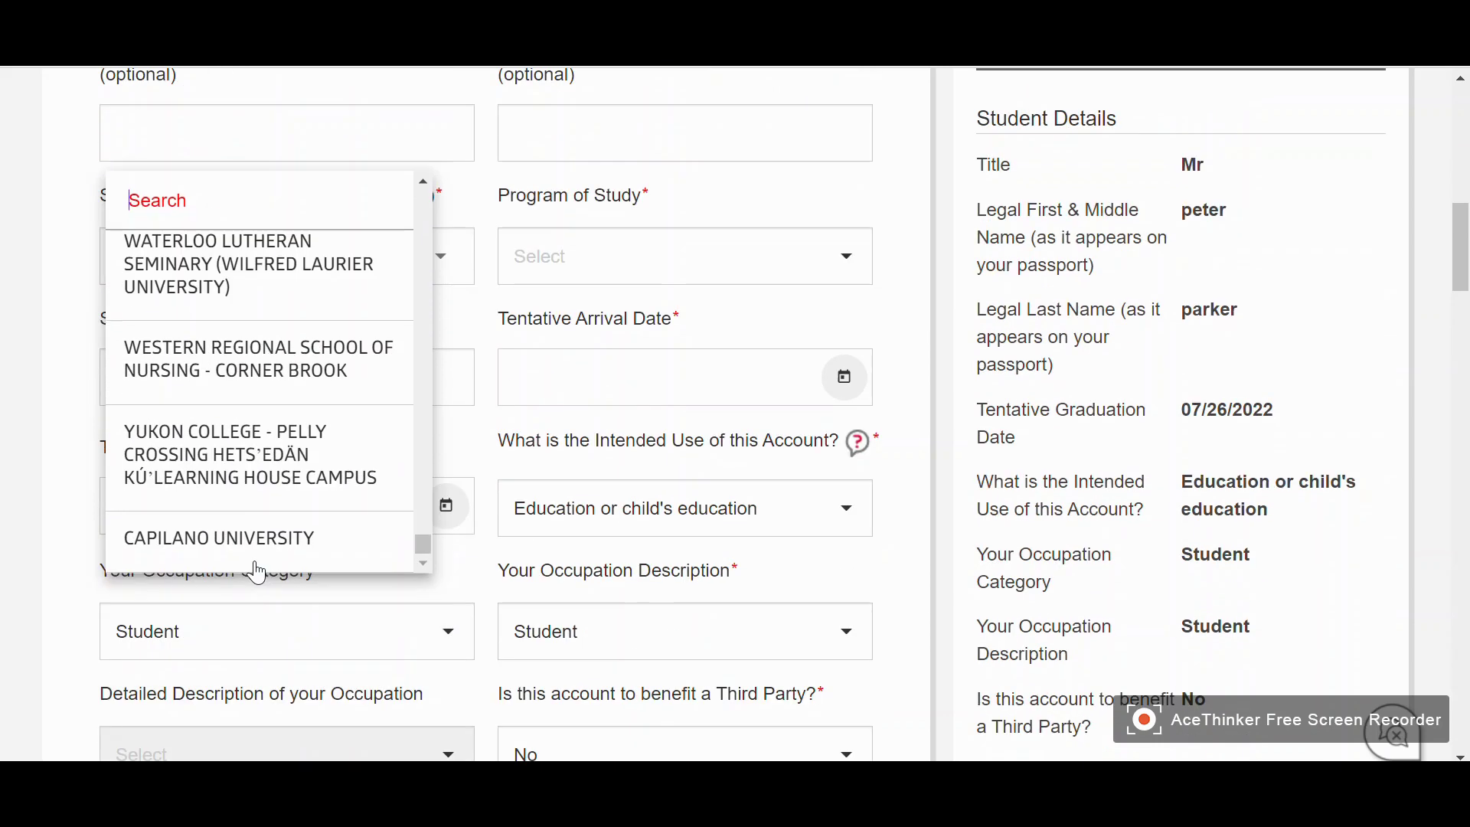
{"action": "scroll", "coordinate": [249, 505], "scroll_direction": "up", "scroll_amount": 5}
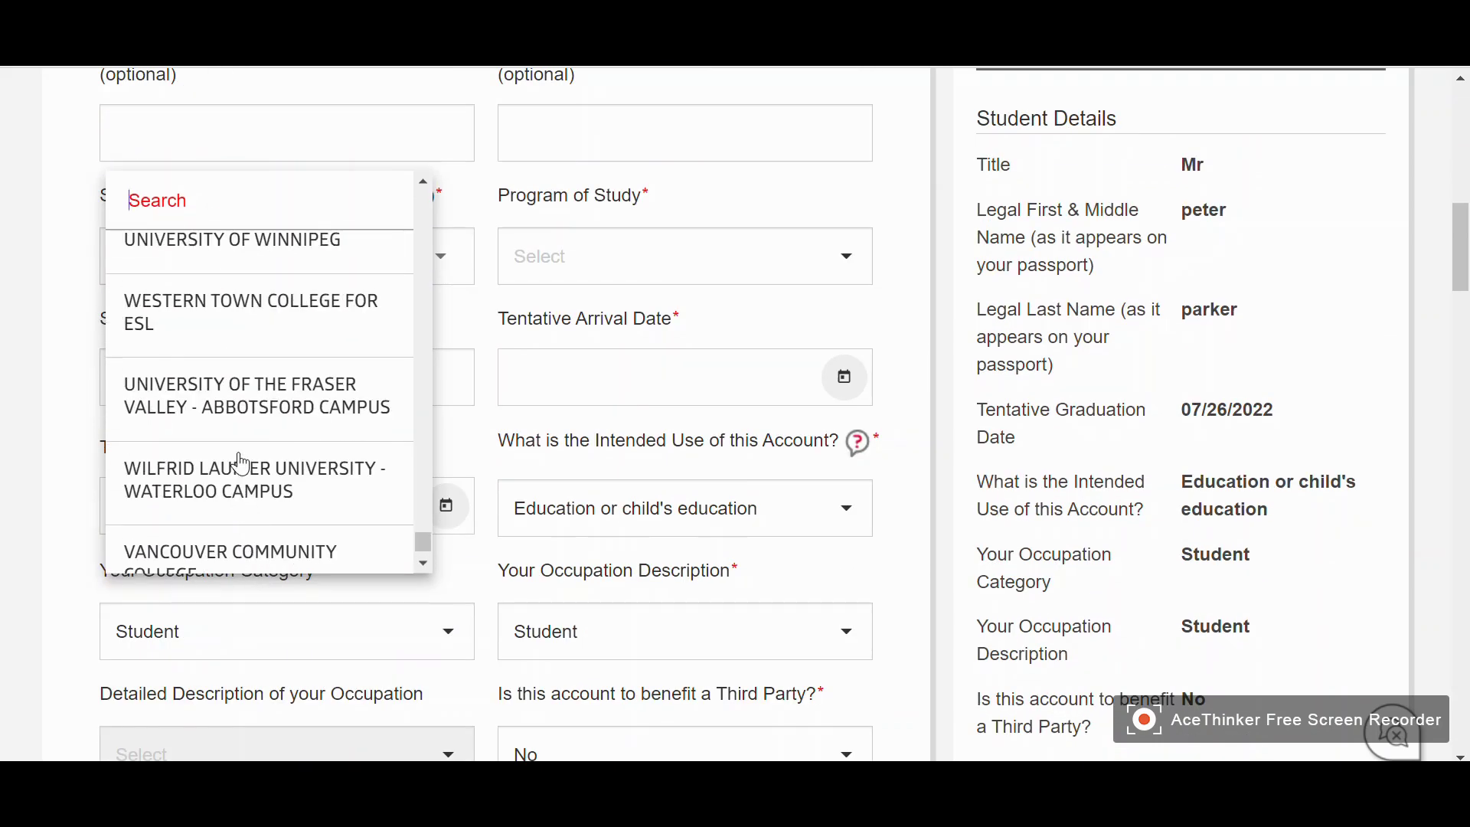
{"action": "scroll", "coordinate": [240, 450], "scroll_direction": "up", "scroll_amount": 2}
{"action": "scroll", "coordinate": [241, 451], "scroll_direction": "down", "scroll_amount": 1}
{"action": "scroll", "coordinate": [242, 454], "scroll_direction": "up", "scroll_amount": 4}
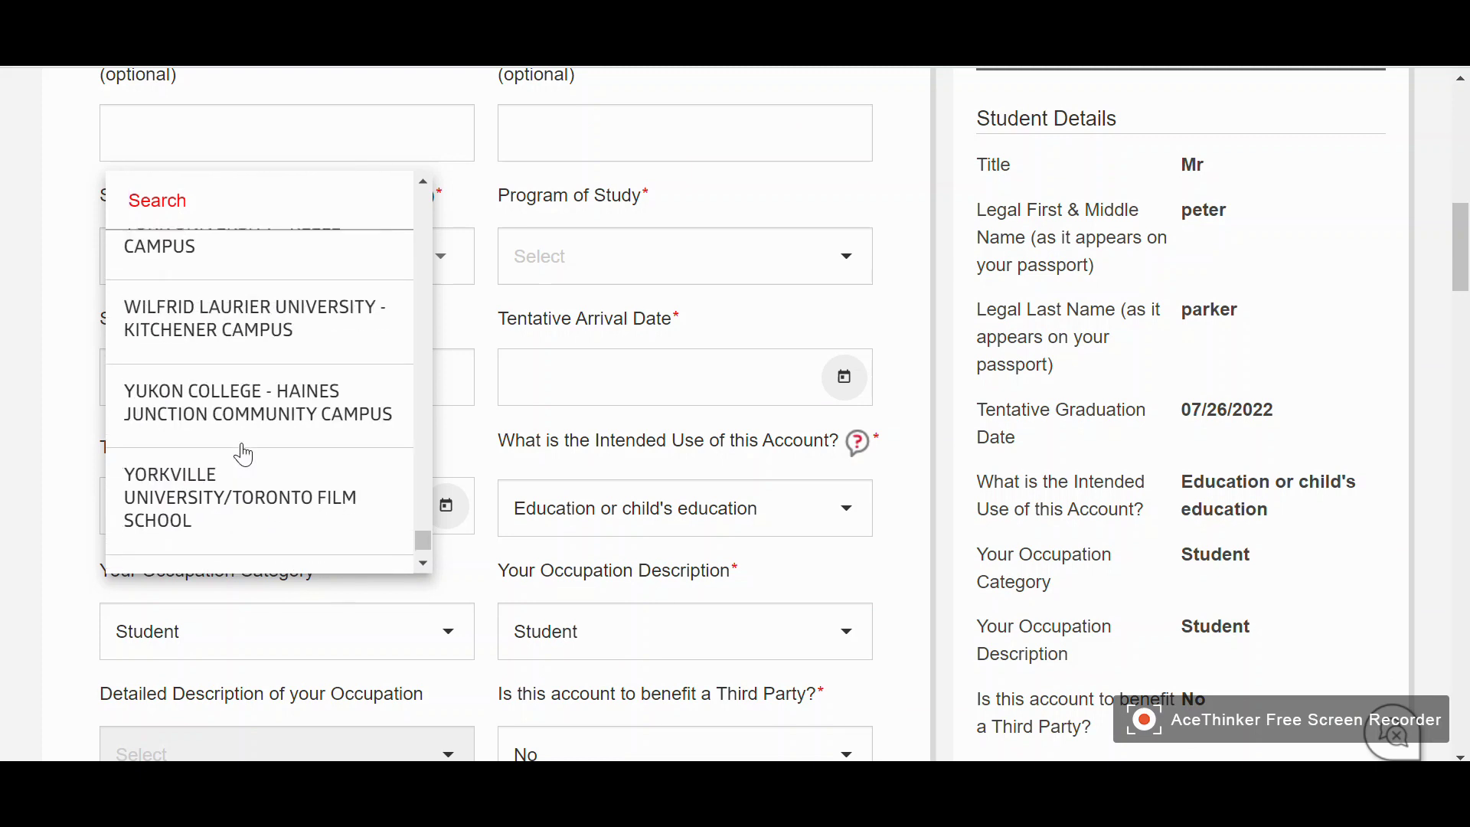
{"action": "scroll", "coordinate": [244, 455], "scroll_direction": "up", "scroll_amount": 6}
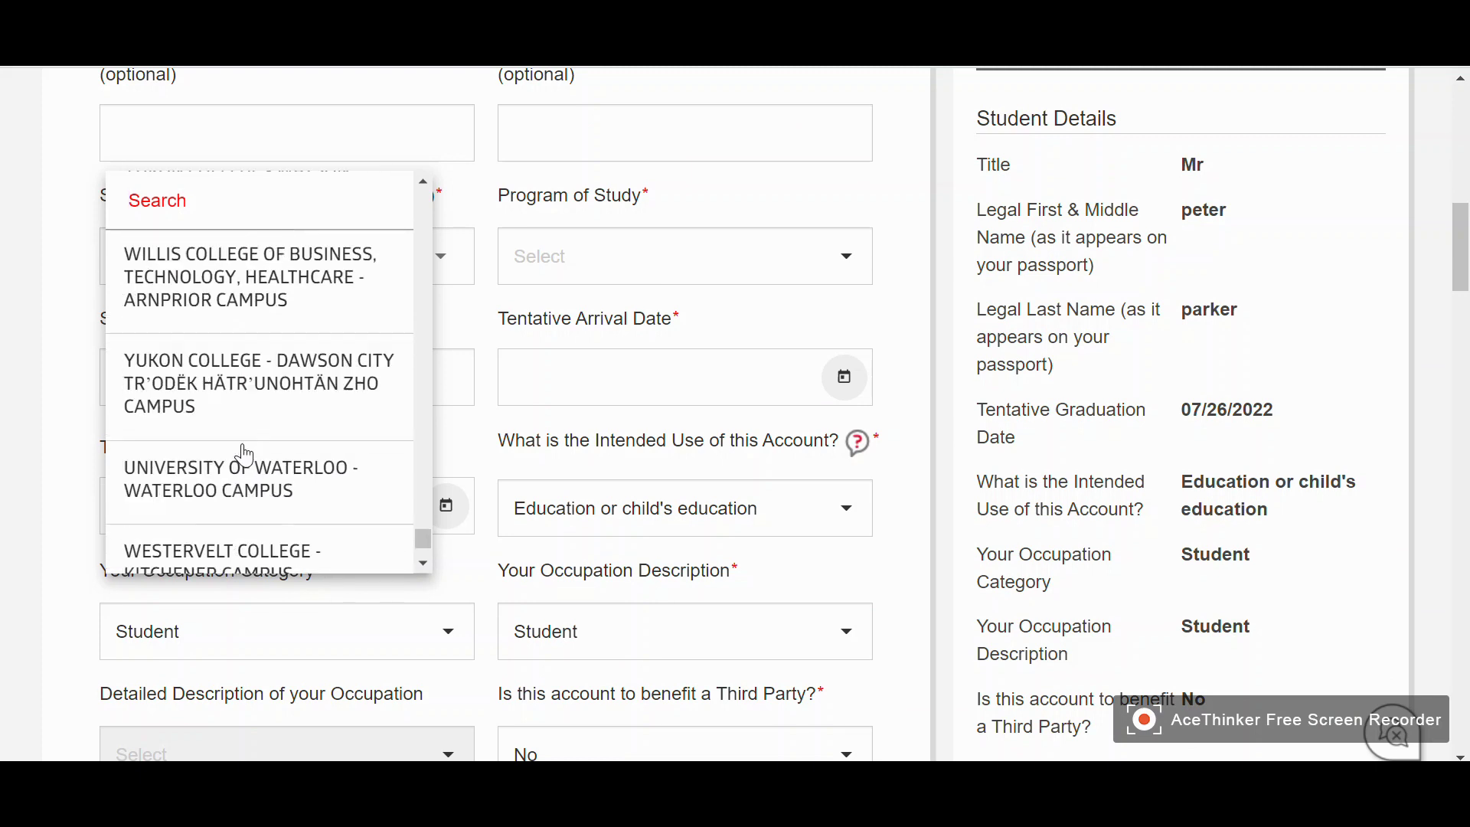
{"action": "scroll", "coordinate": [244, 456], "scroll_direction": "up", "scroll_amount": 4}
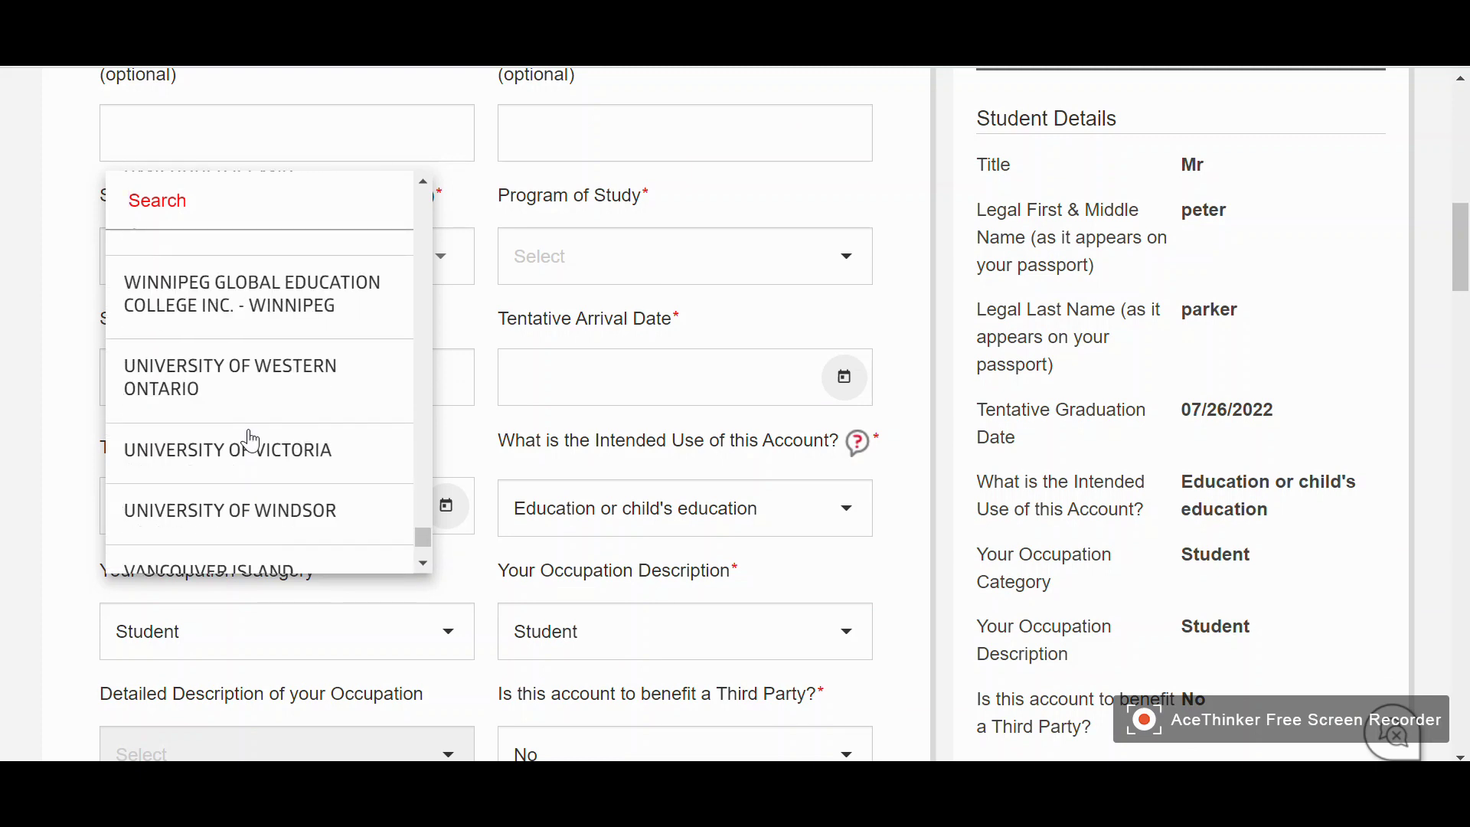
{"action": "left_click", "coordinate": [272, 511]}
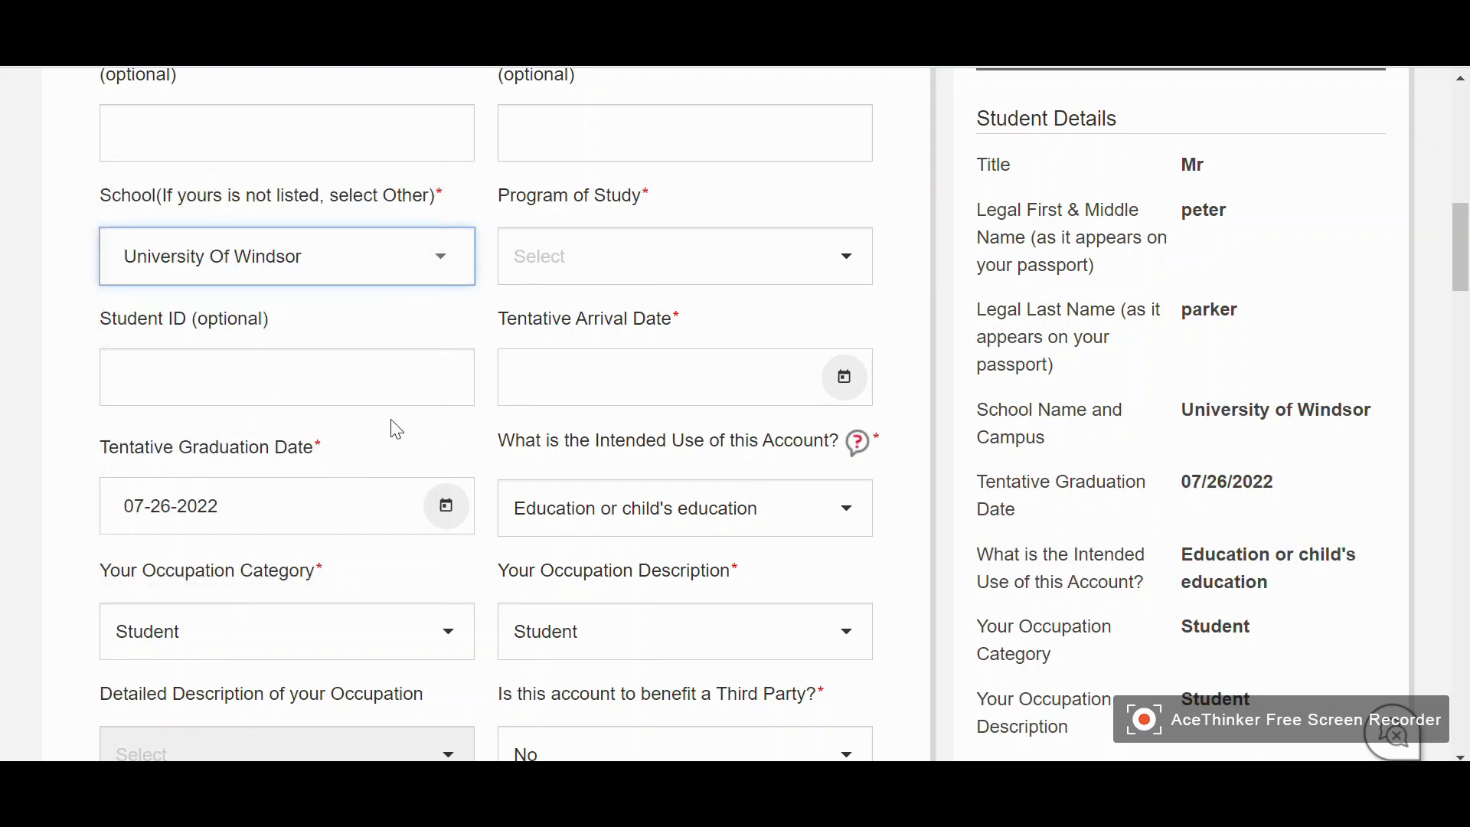
Bring up the Program of Study choices
{"action": "scroll", "coordinate": [712, 345], "scroll_direction": "up", "scroll_amount": 2}
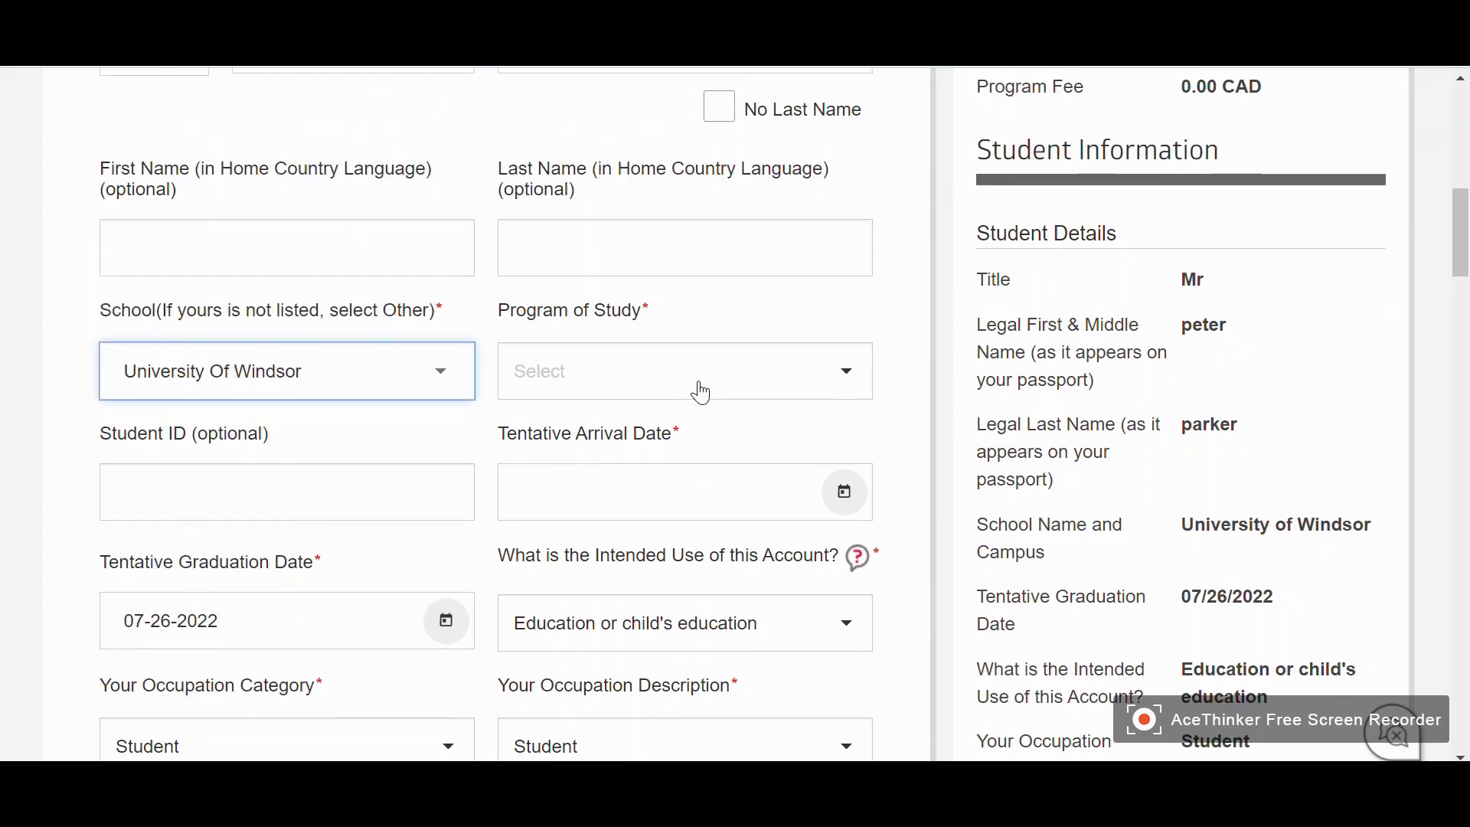
{"action": "left_click", "coordinate": [694, 395]}
{"action": "scroll", "coordinate": [669, 480], "scroll_direction": "down", "scroll_amount": 3}
Set the program of study to ENGINEERING
{"action": "scroll", "coordinate": [633, 495], "scroll_direction": "up", "scroll_amount": 2}
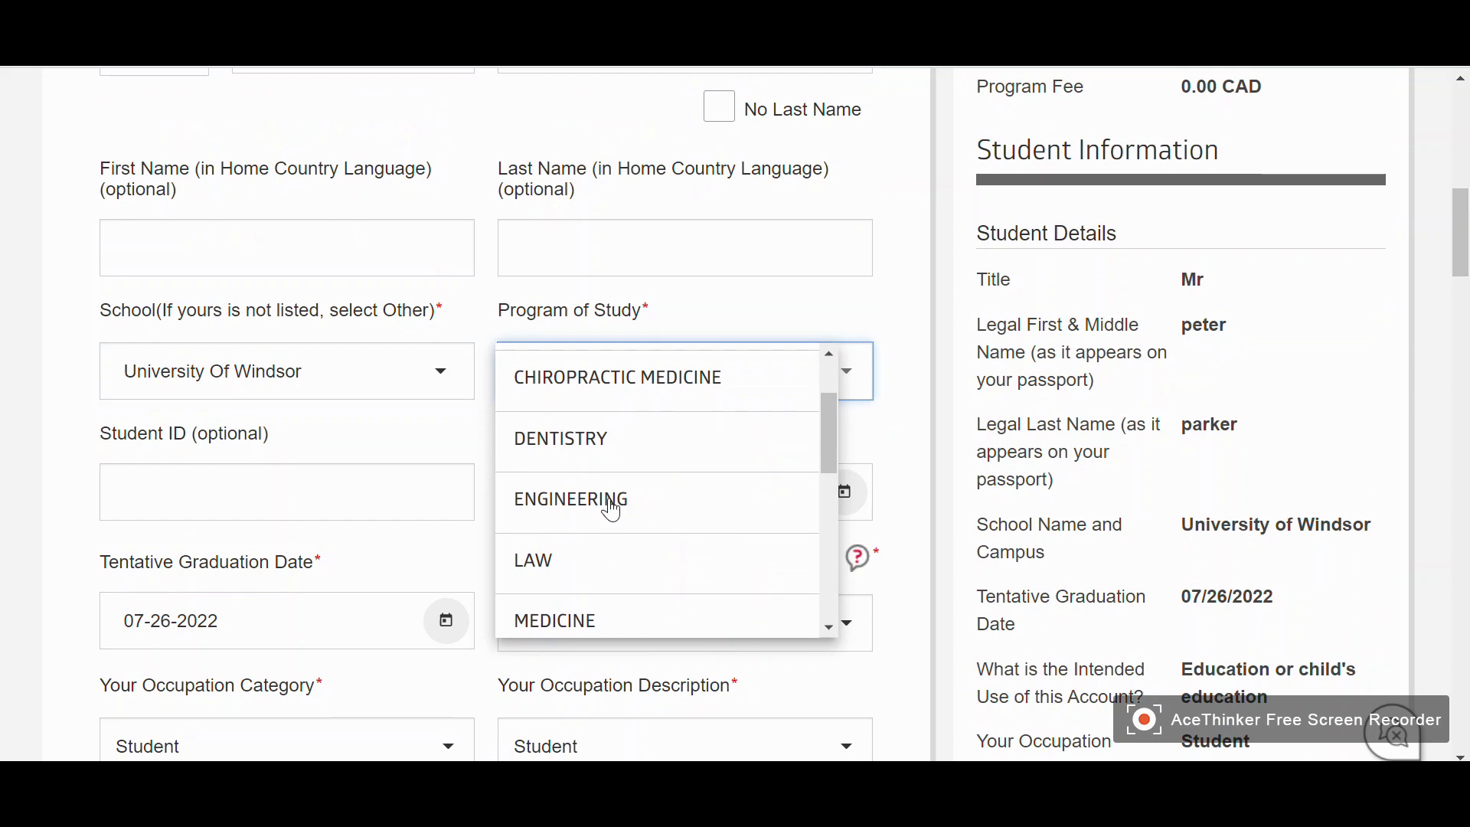
{"action": "left_click", "coordinate": [608, 501]}
{"action": "scroll", "coordinate": [120, 369], "scroll_direction": "down", "scroll_amount": 2}
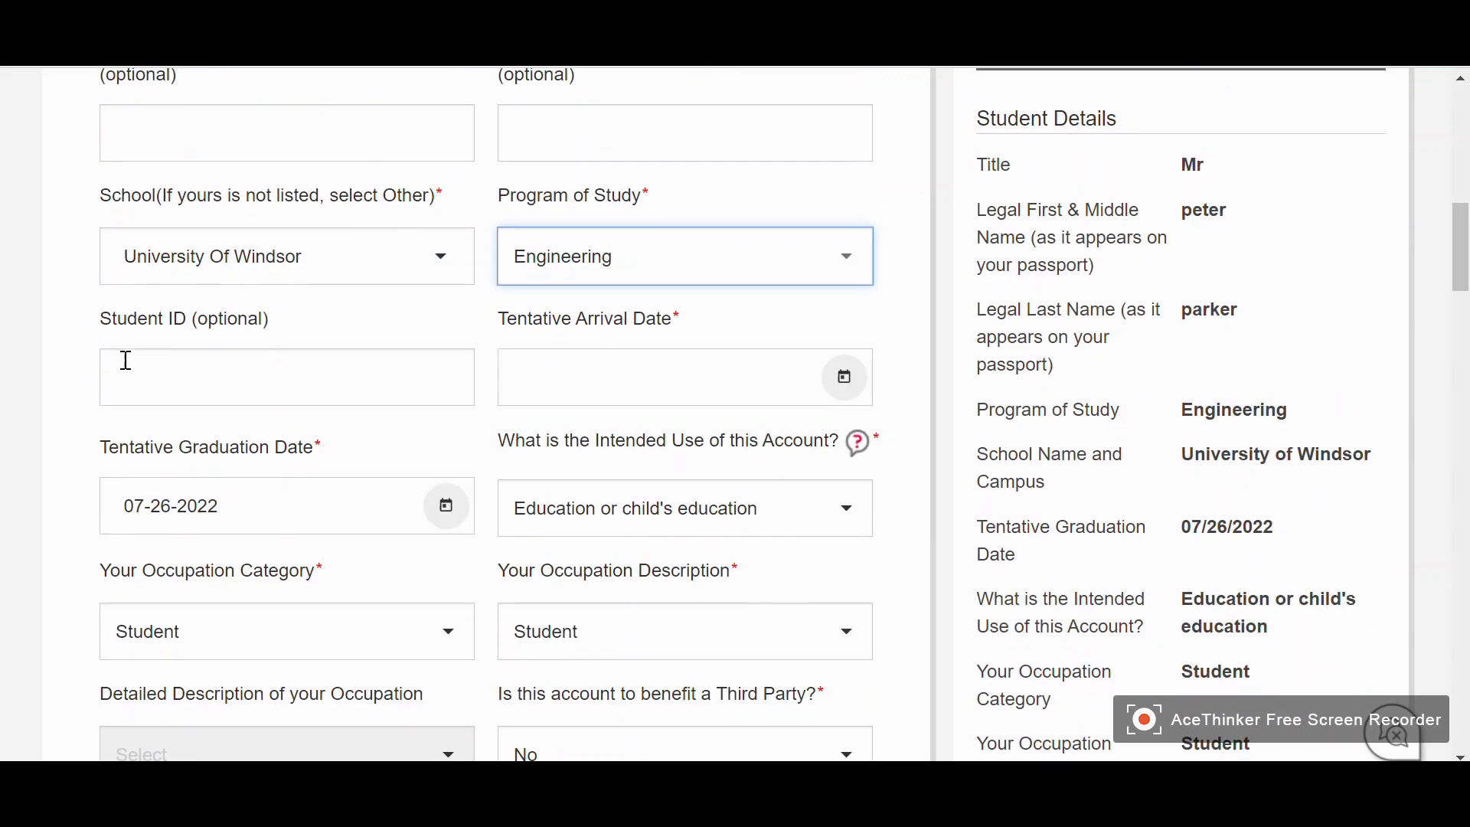
{"action": "left_click", "coordinate": [127, 385]}
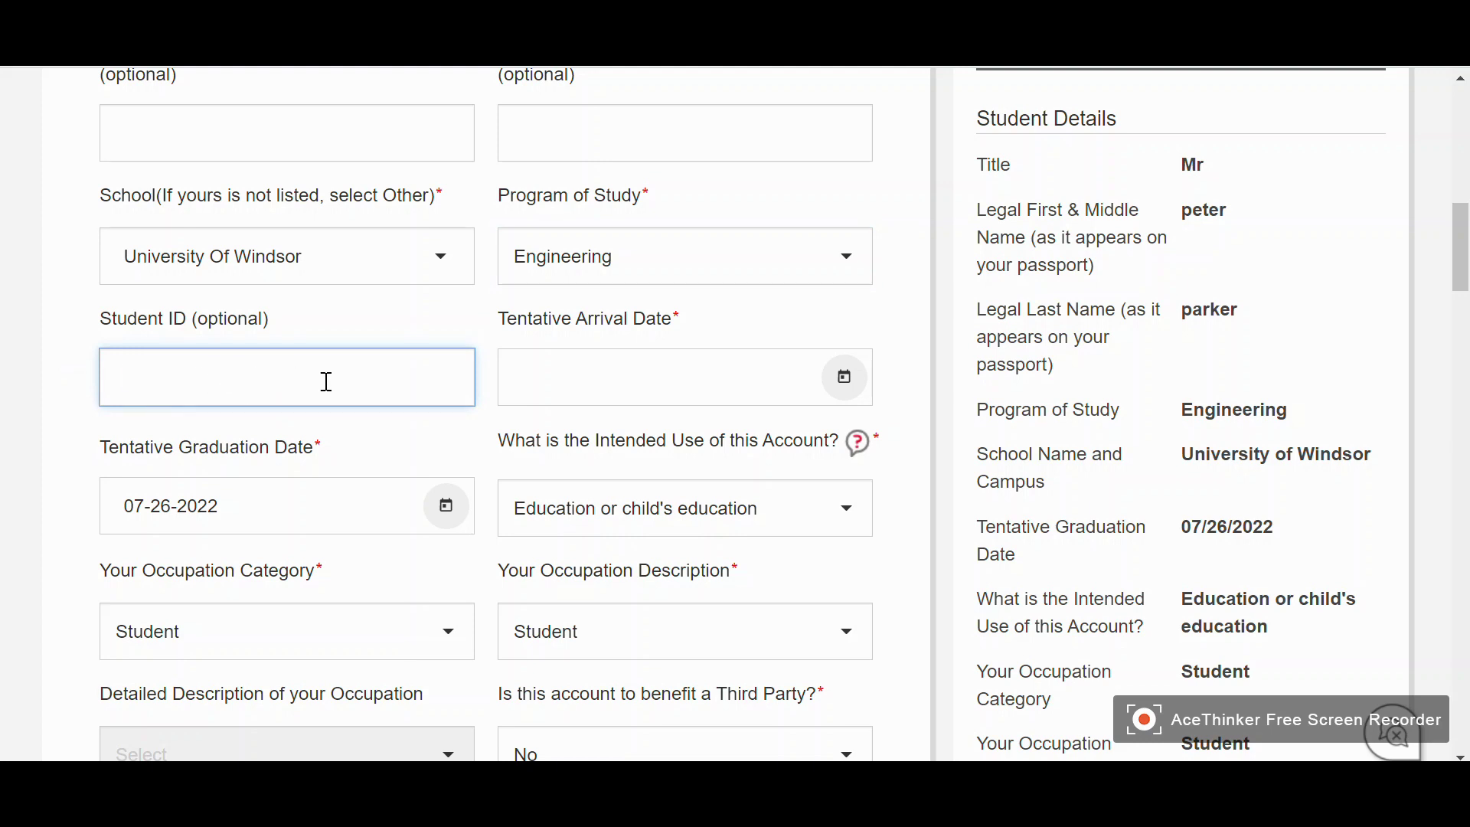
Set the tentative arrival date to 09/01/2021 with the calendar picker
{"action": "left_click", "coordinate": [842, 379]}
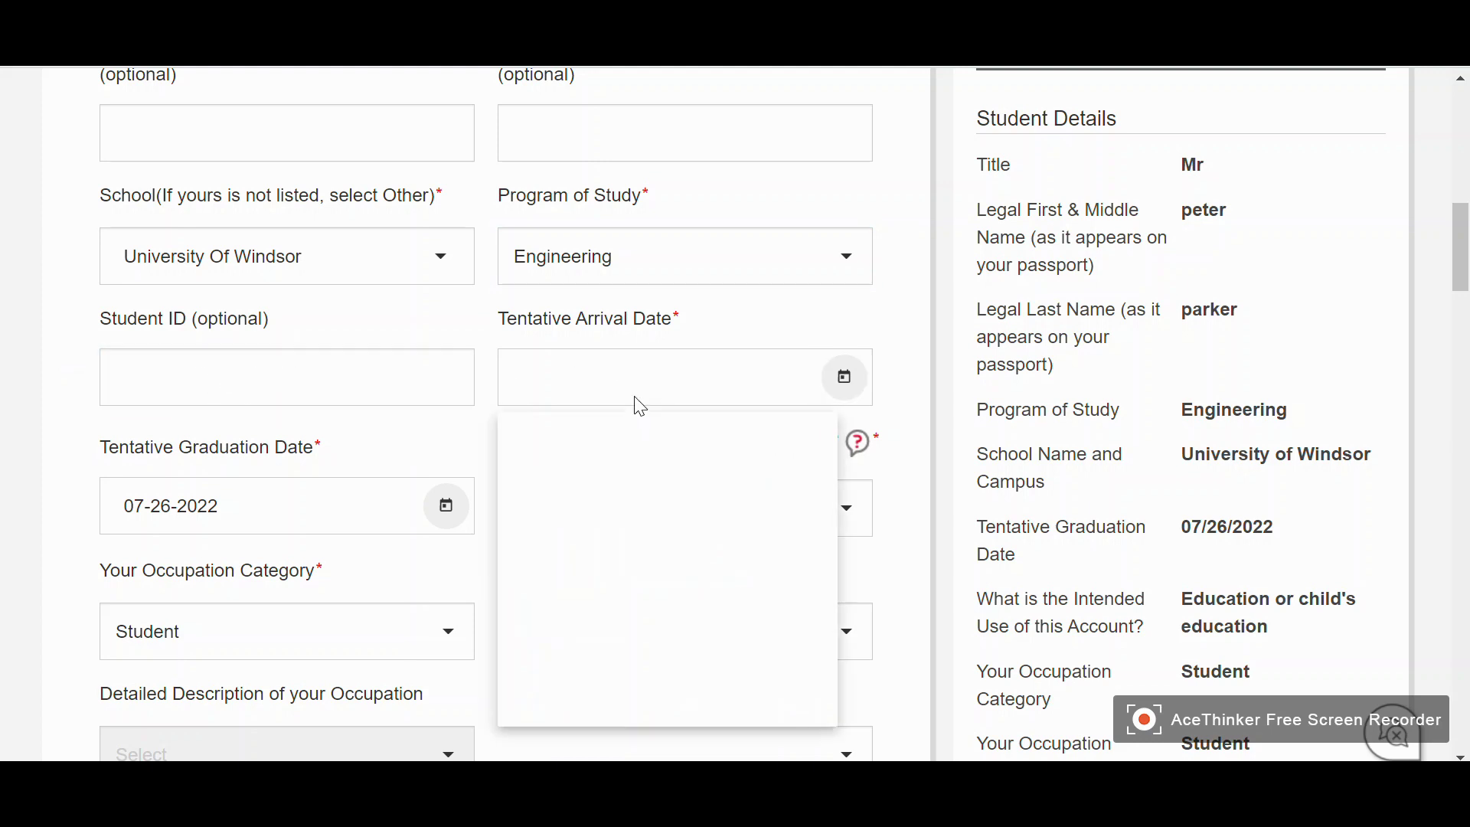
{"action": "left_click", "coordinate": [636, 460]}
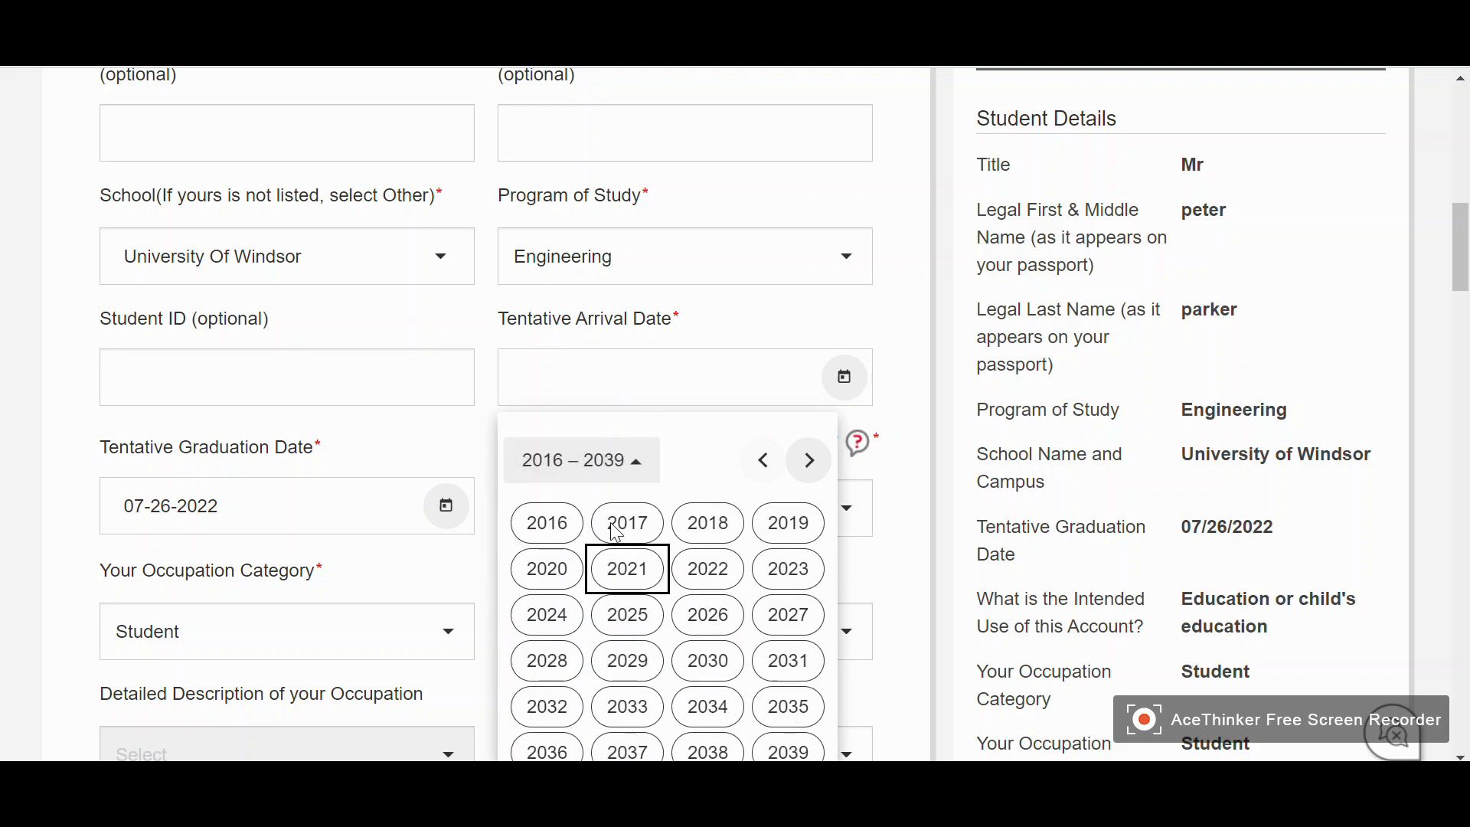
{"action": "scroll", "coordinate": [727, 604], "scroll_direction": "down", "scroll_amount": 1}
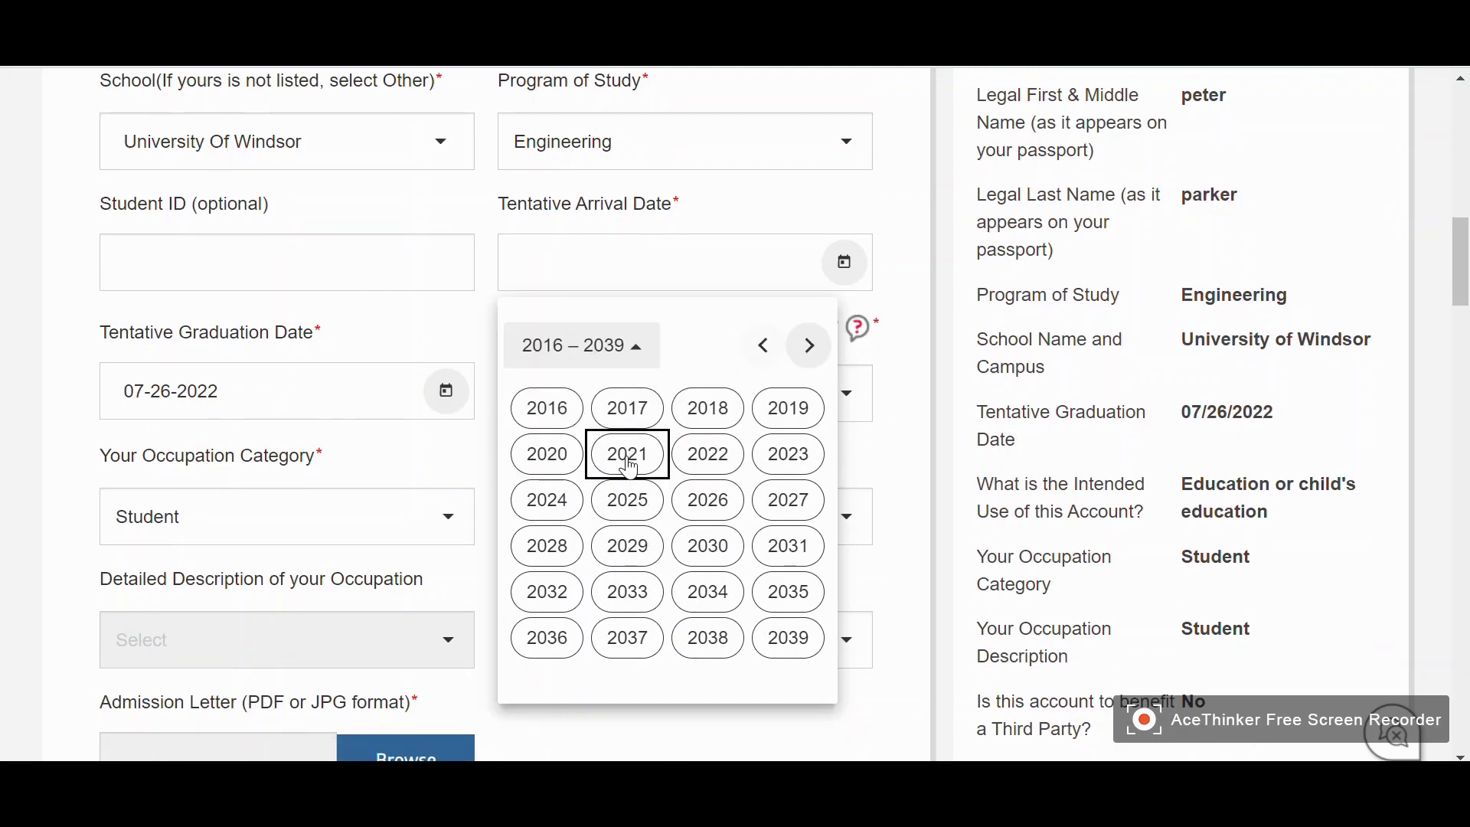
{"action": "left_click", "coordinate": [624, 462]}
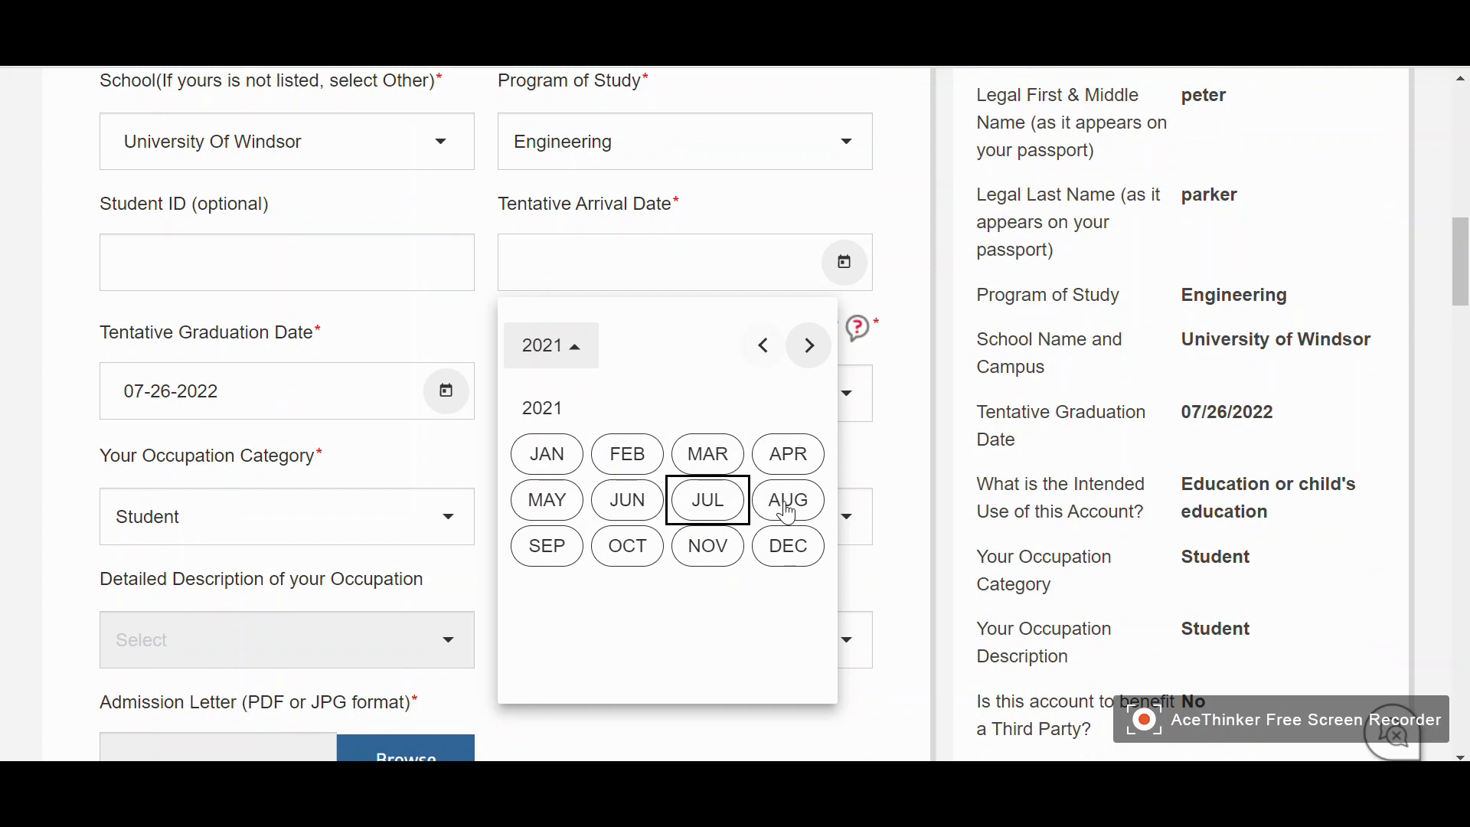
{"action": "left_click", "coordinate": [561, 546]}
{"action": "left_click", "coordinate": [668, 436]}
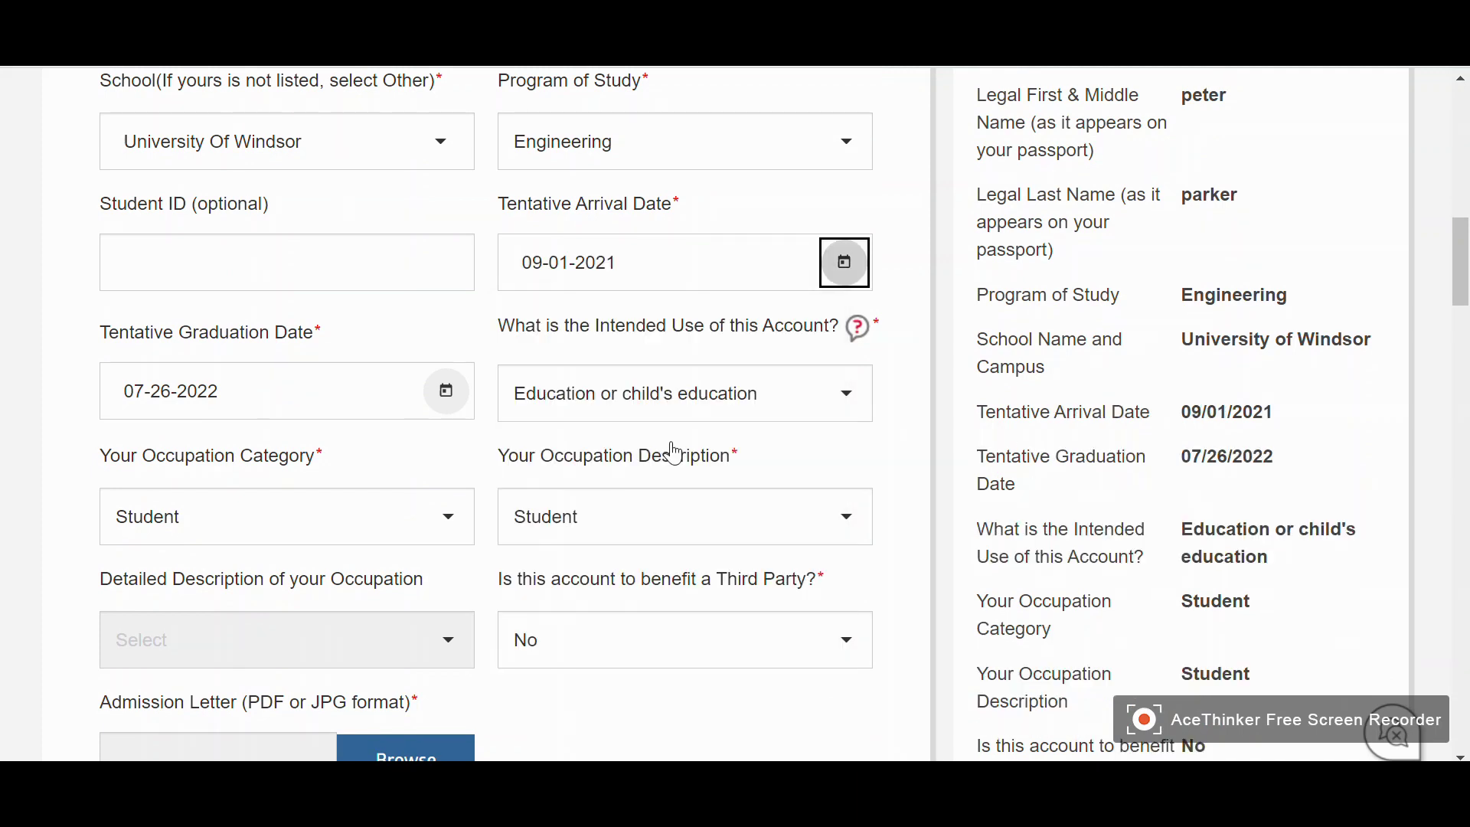
Set the tentative graduation date to 08/31/2023 with the calendar picker
{"action": "left_click", "coordinate": [444, 390]}
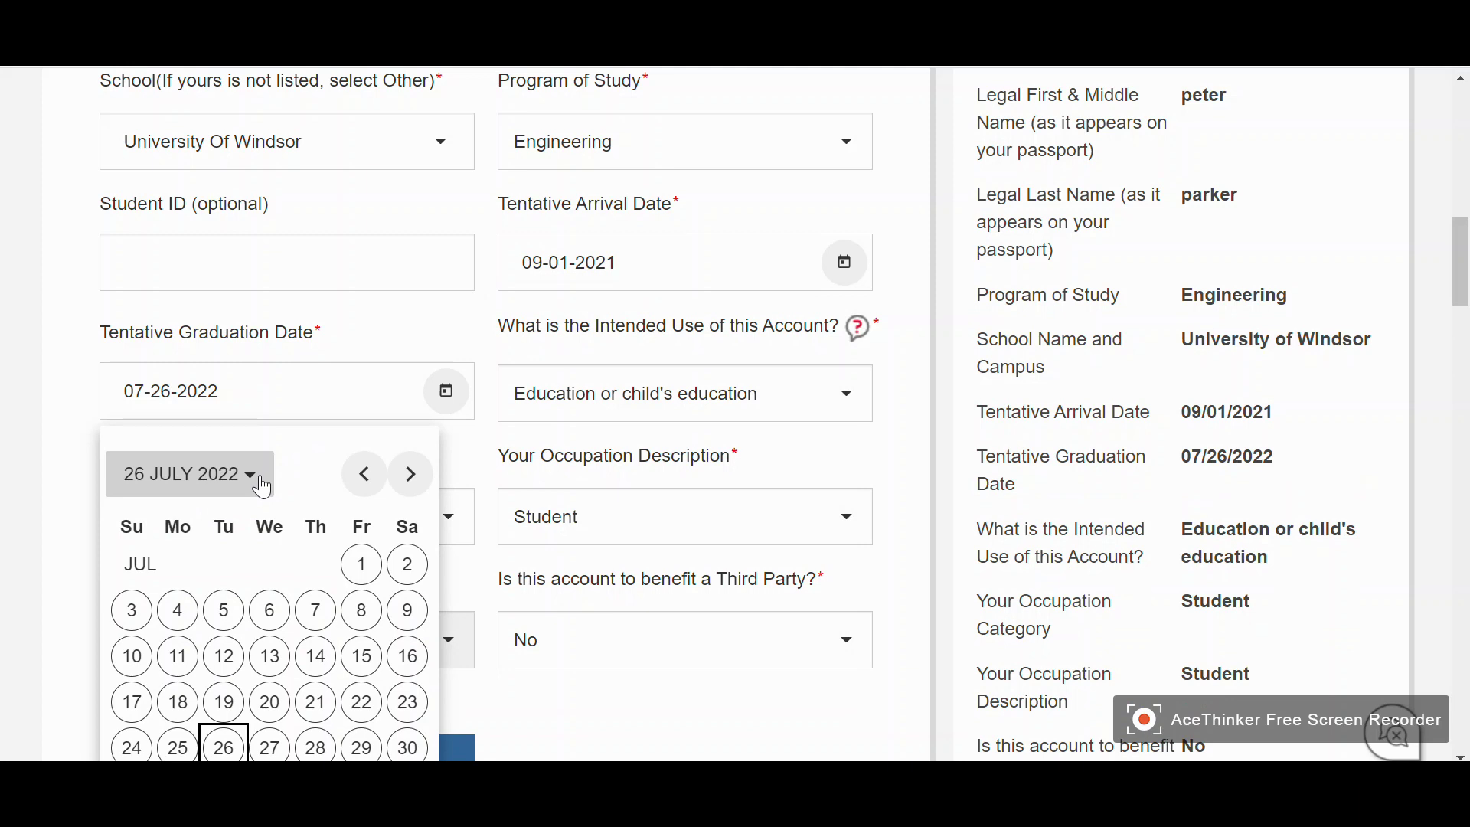
{"action": "left_click", "coordinate": [262, 486]}
{"action": "left_click", "coordinate": [381, 586]}
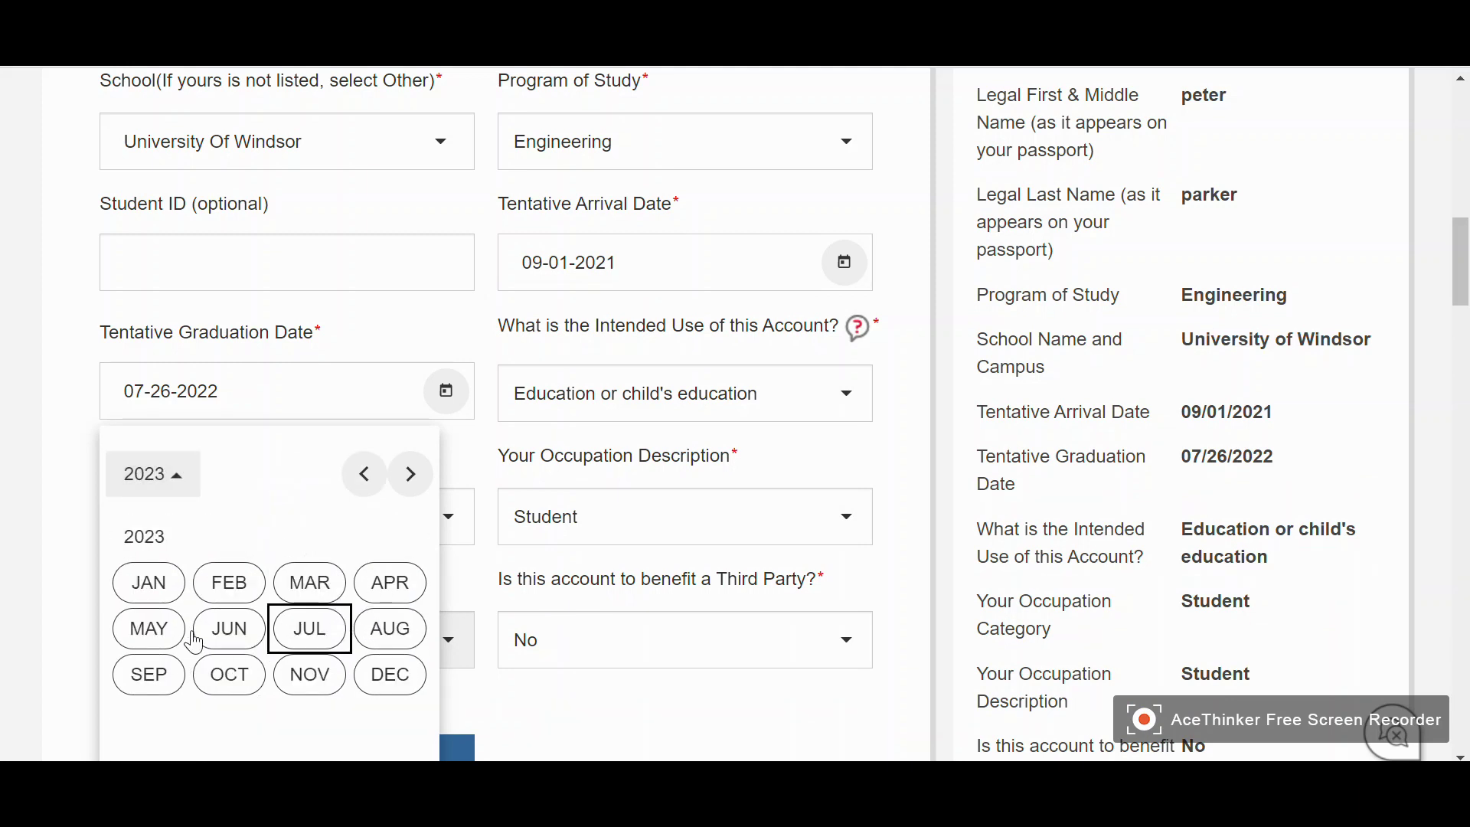
{"action": "left_click", "coordinate": [375, 632]}
{"action": "scroll", "coordinate": [364, 665], "scroll_direction": "down", "scroll_amount": 2}
{"action": "left_click", "coordinate": [317, 679]}
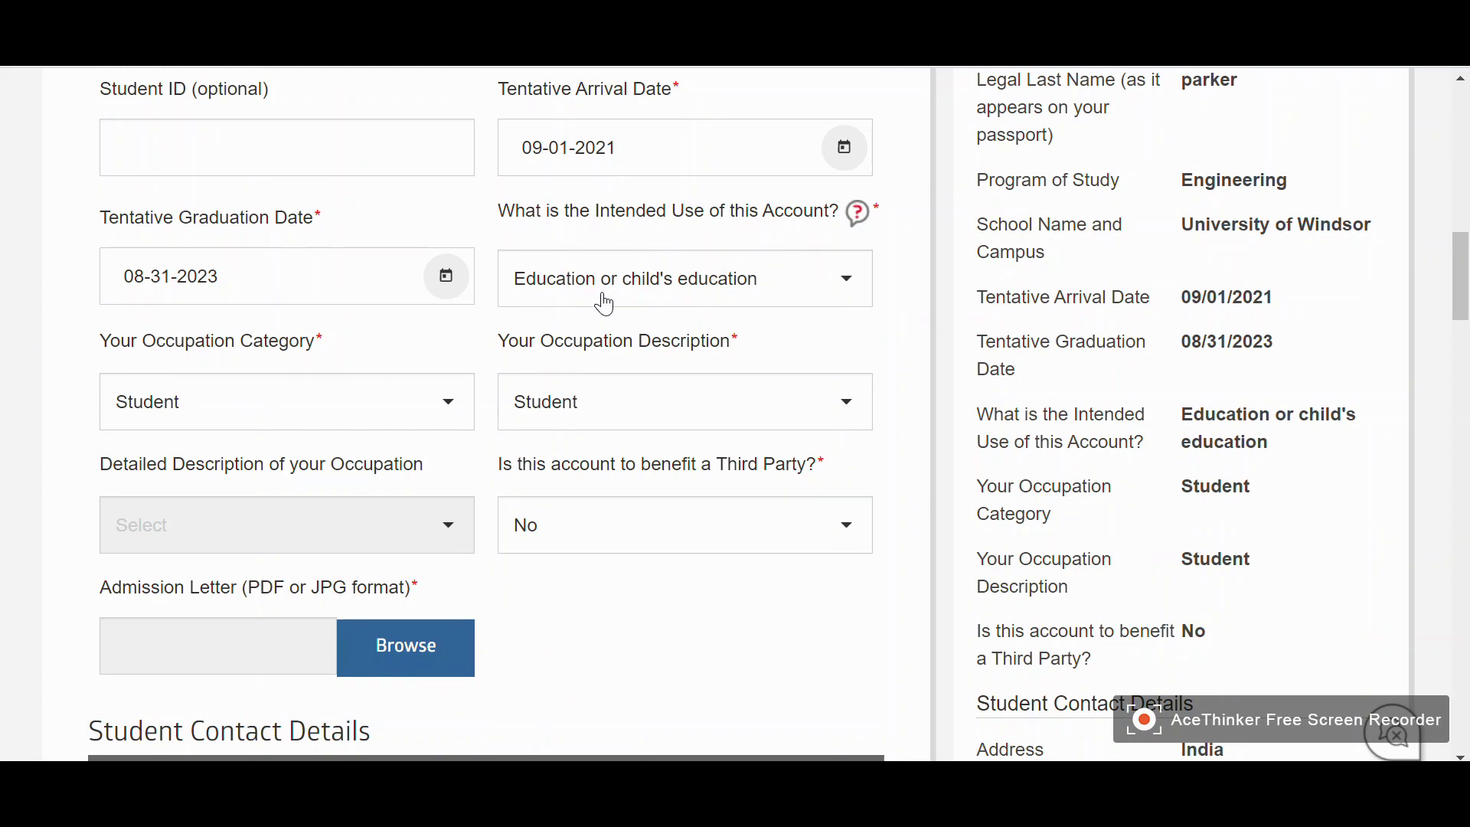
Upload acceptance letter.pdf as the admission letter, then scroll to Student Contact Details
{"action": "mouse_move", "coordinate": [602, 298]}
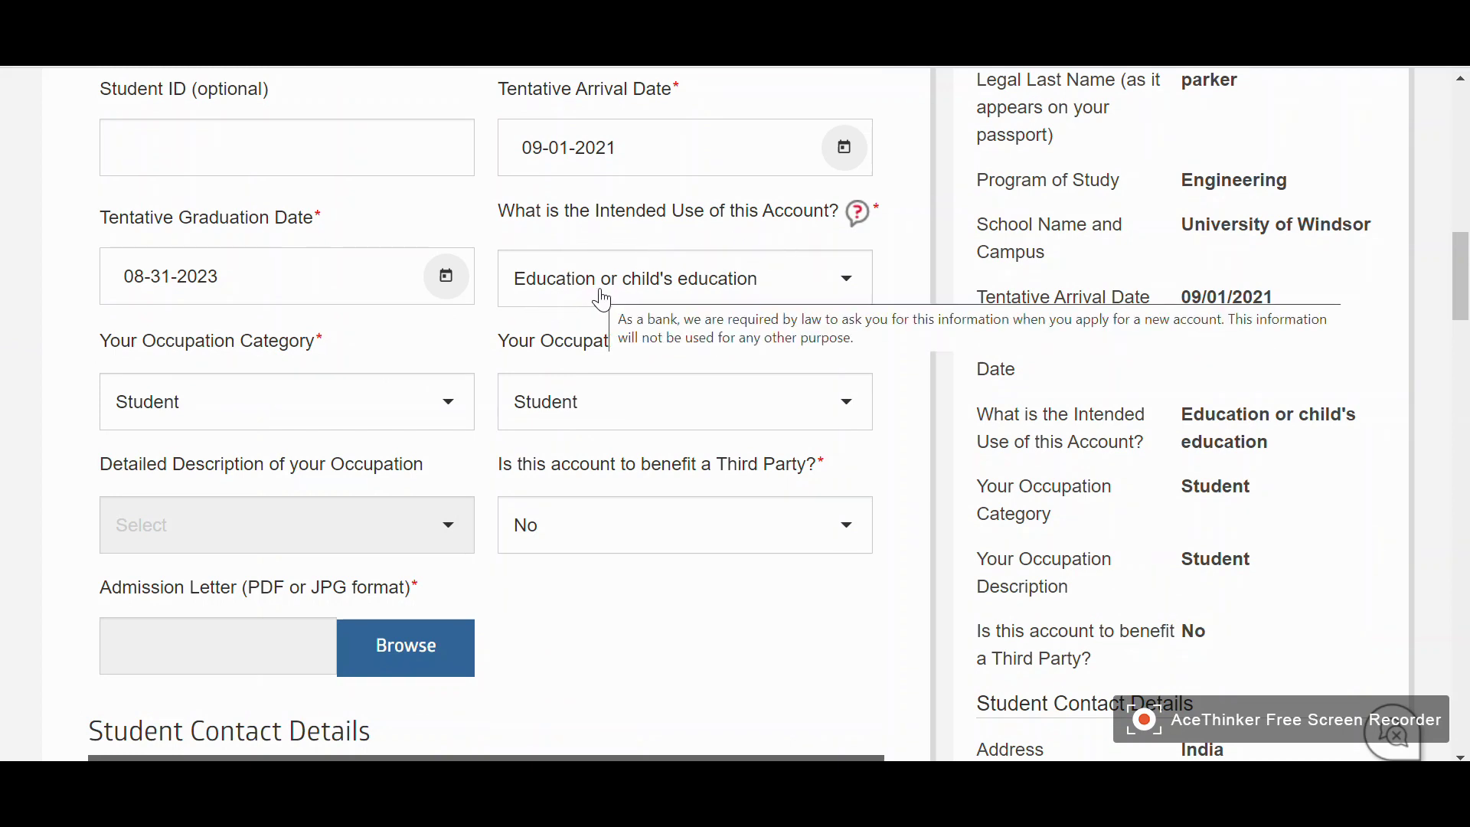
{"action": "scroll", "coordinate": [229, 360], "scroll_direction": "down", "scroll_amount": 2}
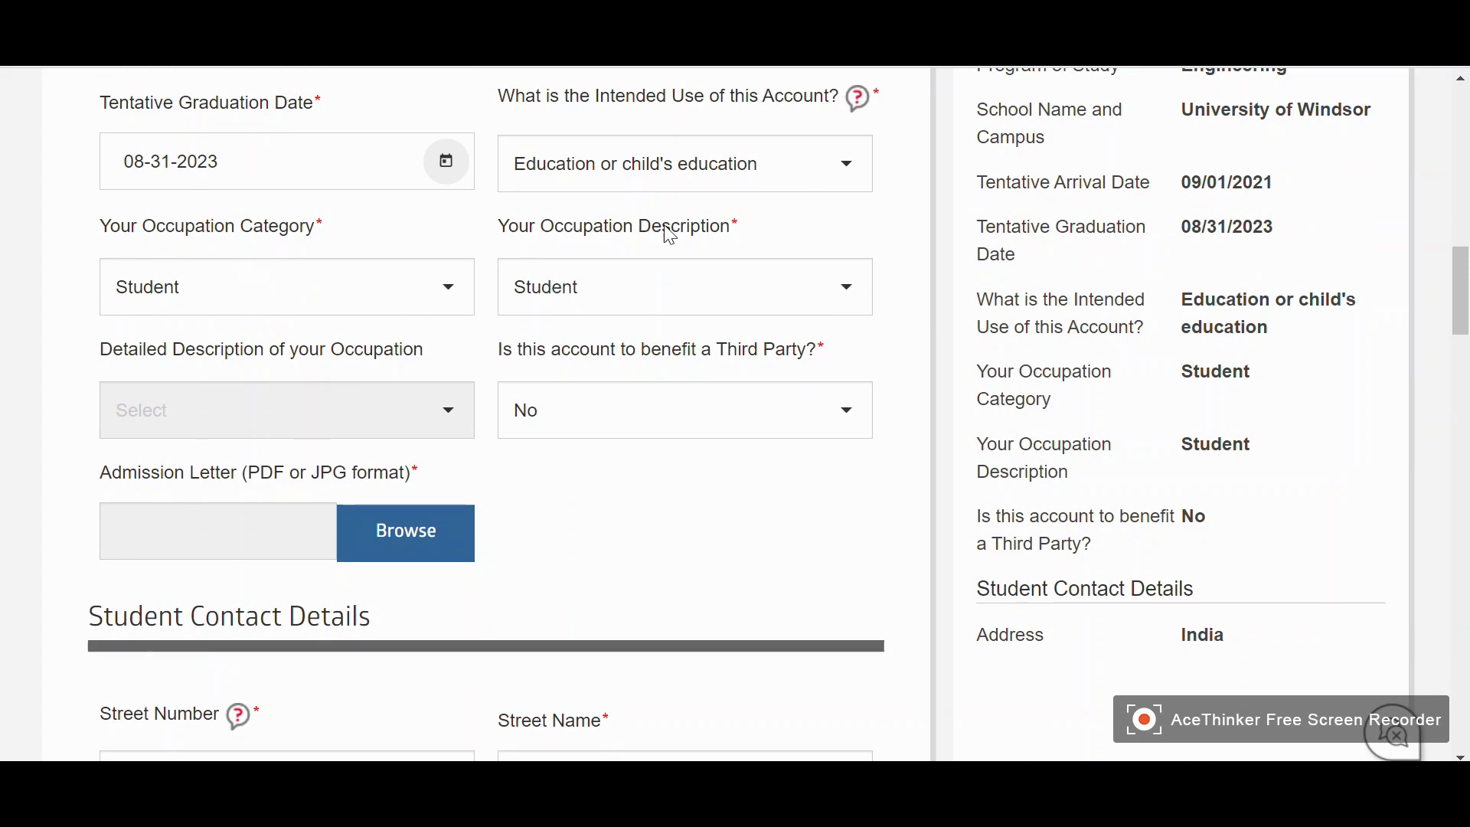
{"action": "scroll", "coordinate": [13, 383], "scroll_direction": "down", "scroll_amount": 2}
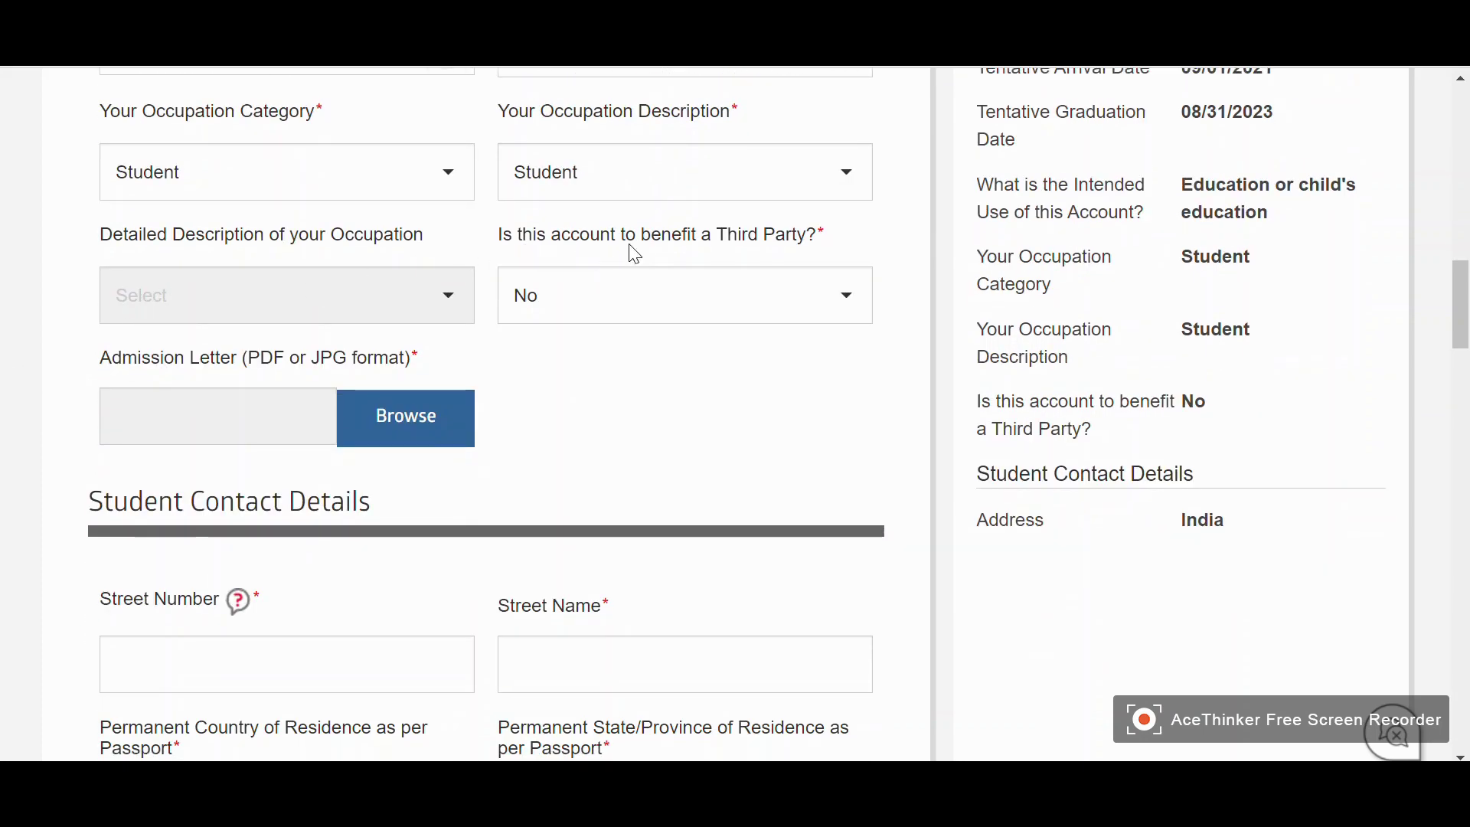
{"action": "scroll", "coordinate": [529, 356], "scroll_direction": "up", "scroll_amount": 2}
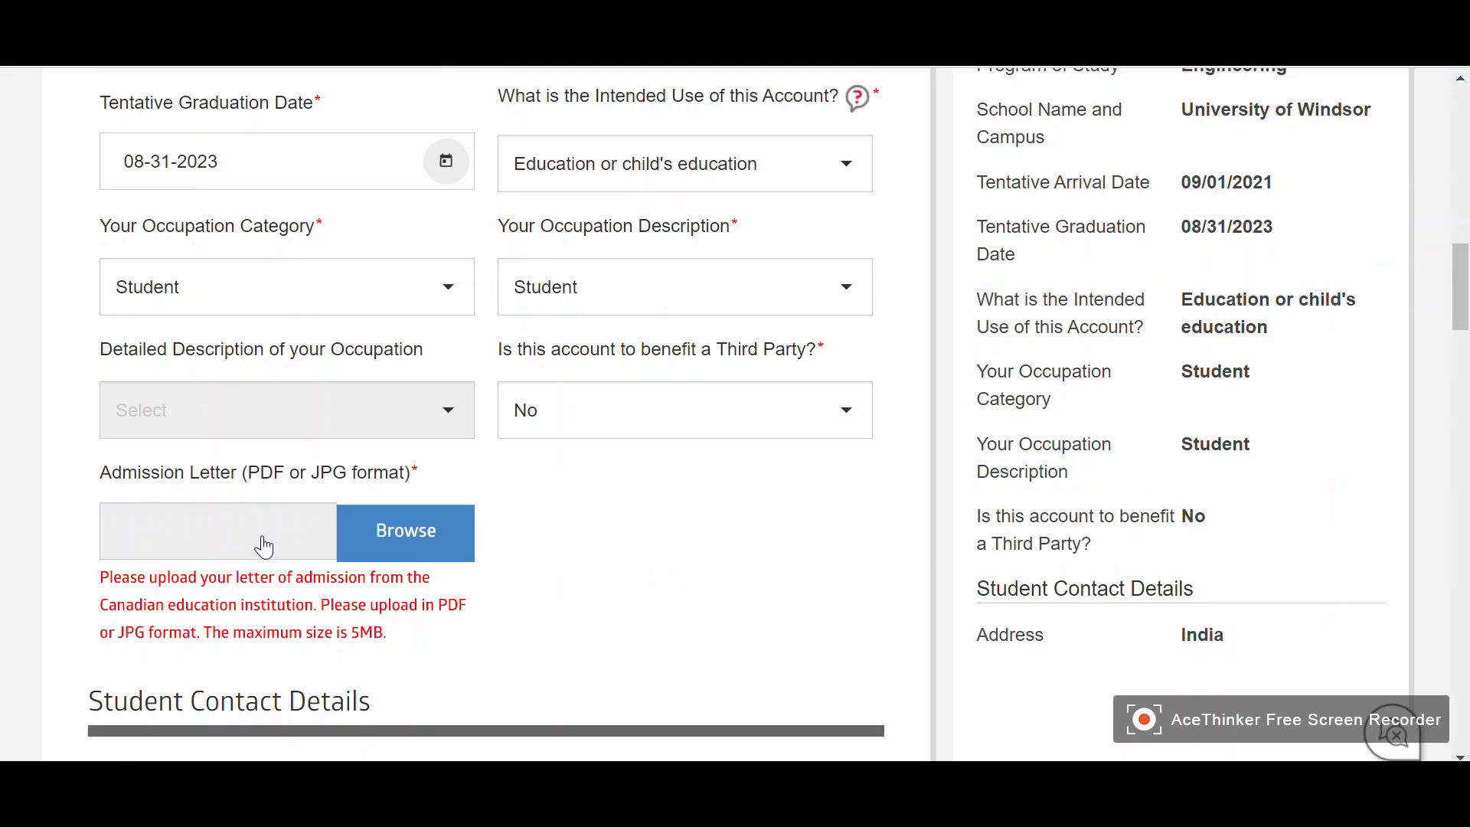
{"action": "left_click", "coordinate": [413, 536]}
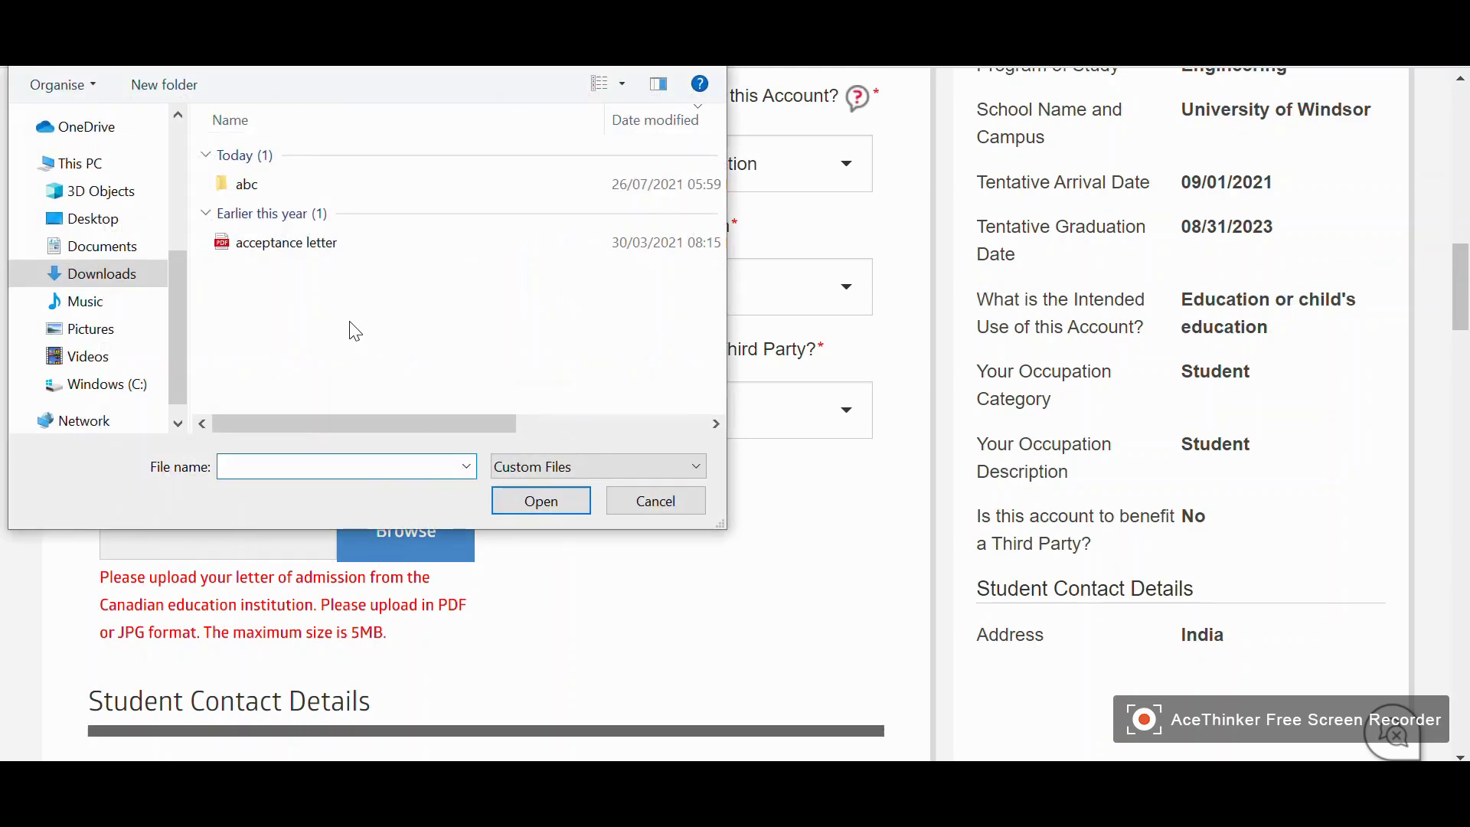
{"action": "double_click", "coordinate": [323, 253]}
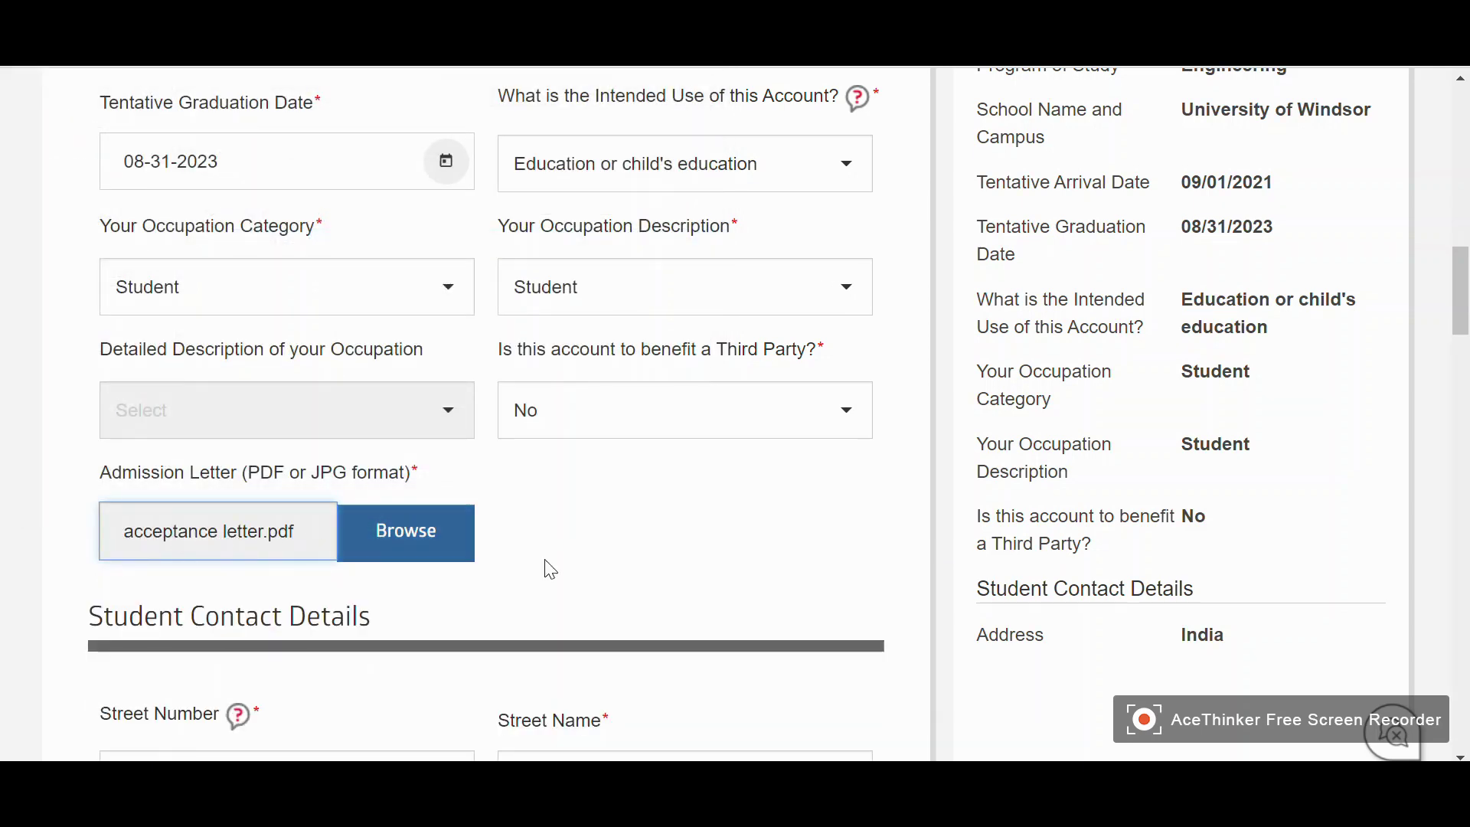
{"action": "scroll", "coordinate": [545, 567], "scroll_direction": "down", "scroll_amount": 3}
Enter the student's street number, street name and state of residence
{"action": "scroll", "coordinate": [150, 459], "scroll_direction": "down", "scroll_amount": 3}
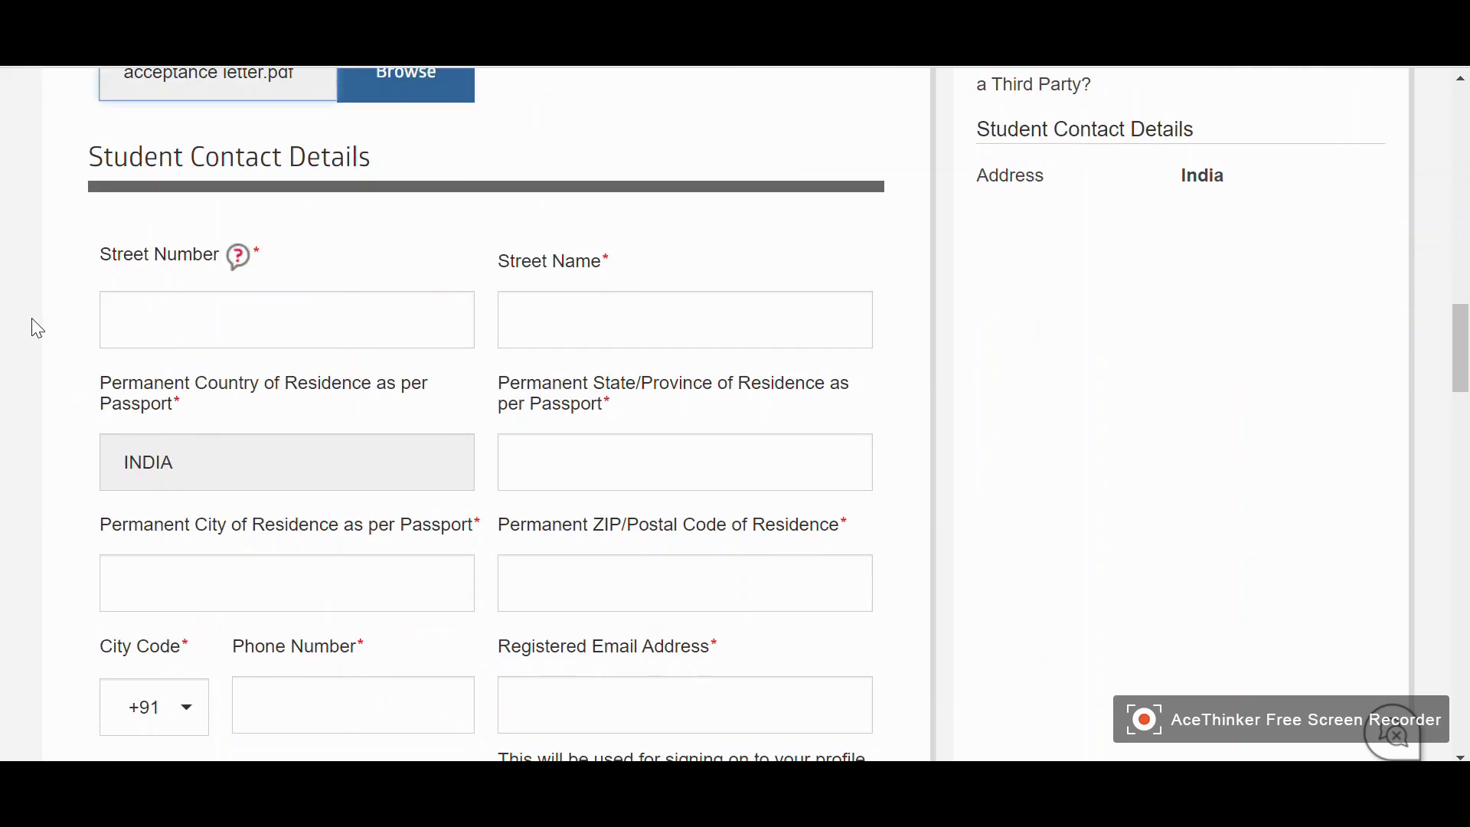
{"action": "left_click", "coordinate": [201, 319]}
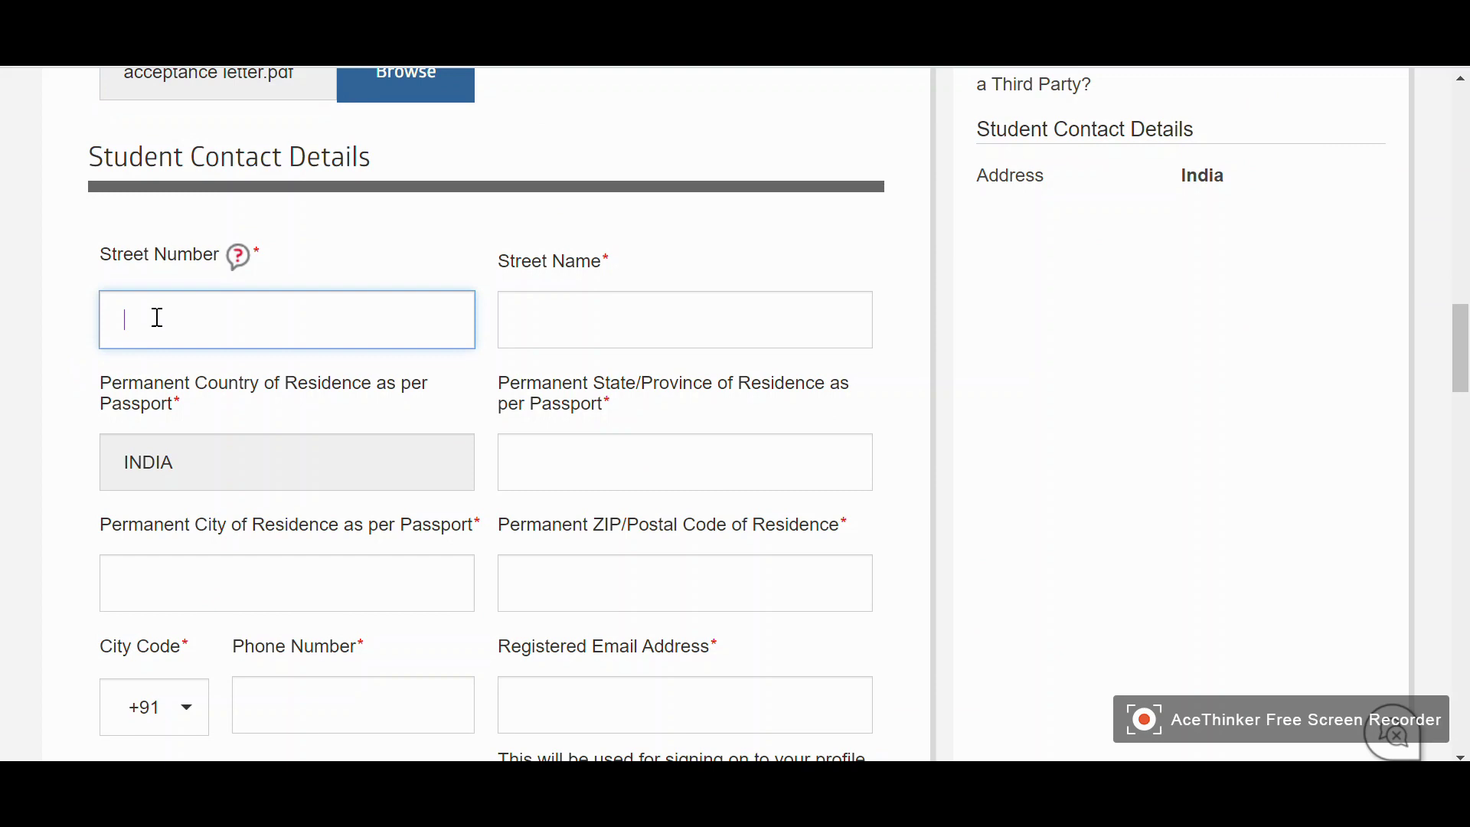
{"action": "type", "text": "fyf"}
{"action": "left_click", "coordinate": [550, 336]}
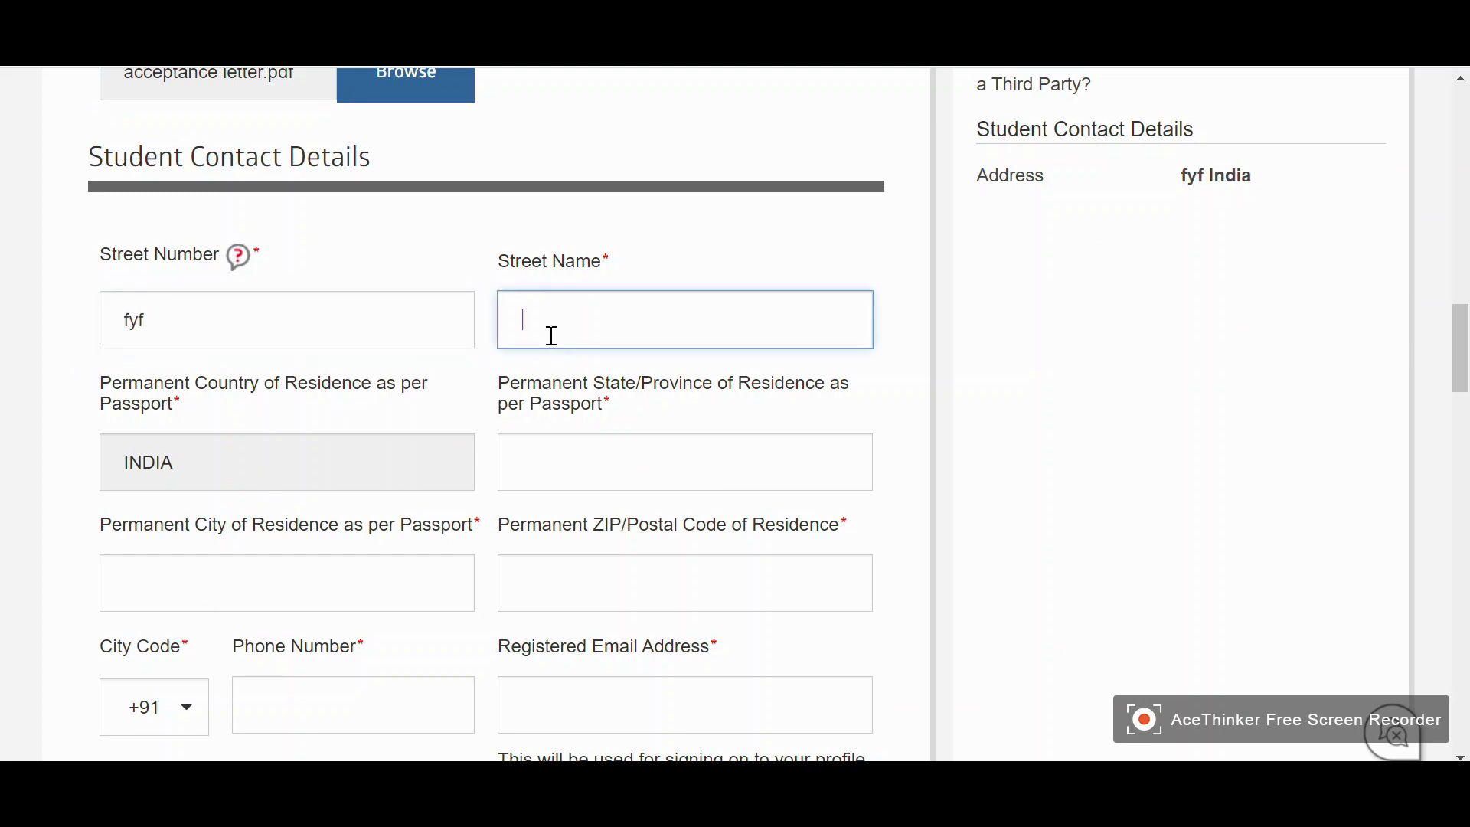
{"action": "type", "text": "vhgvjvj"}
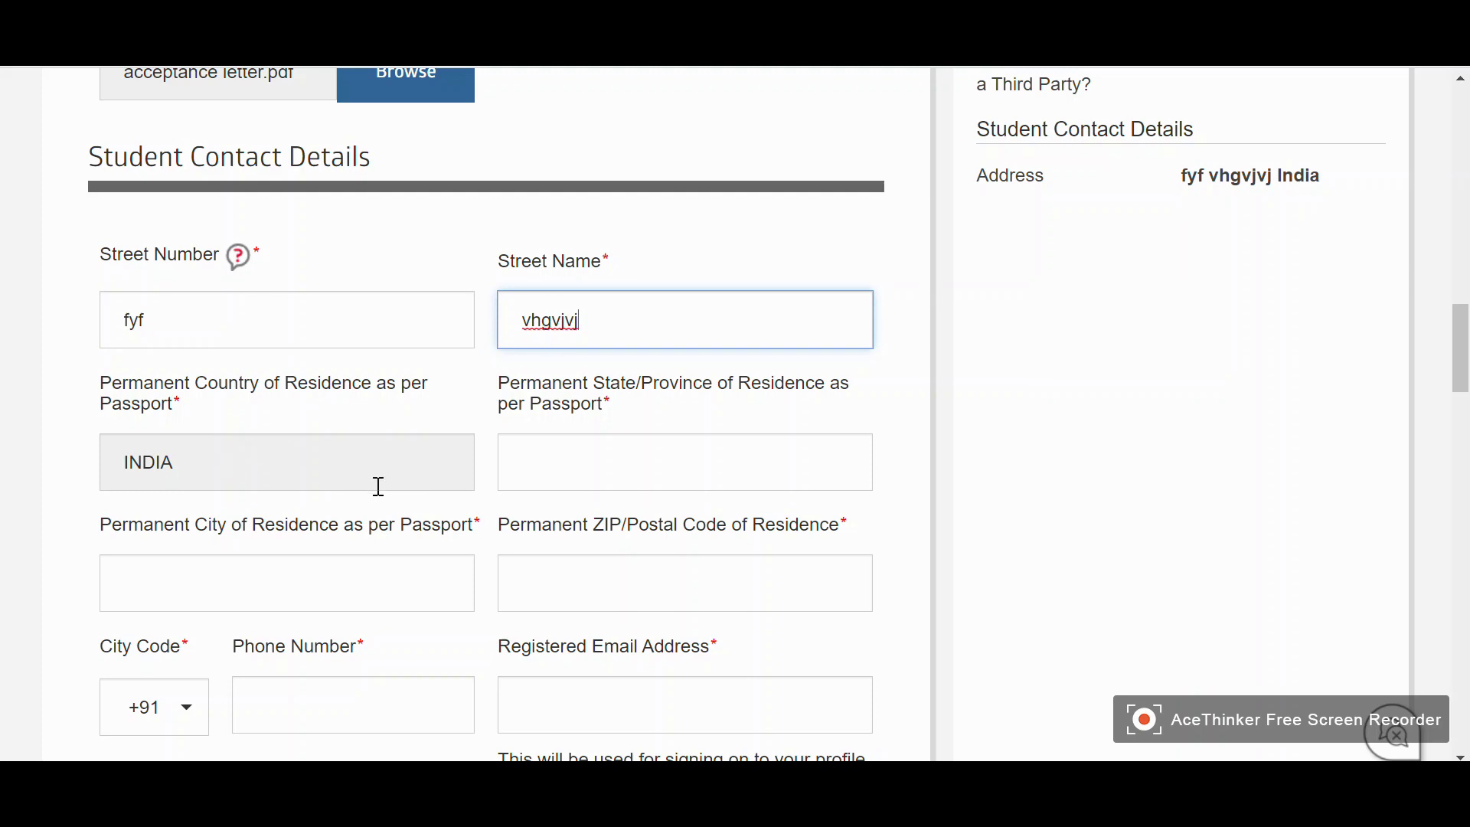
{"action": "left_click", "coordinate": [597, 479]}
{"action": "type", "text": "vvv"}
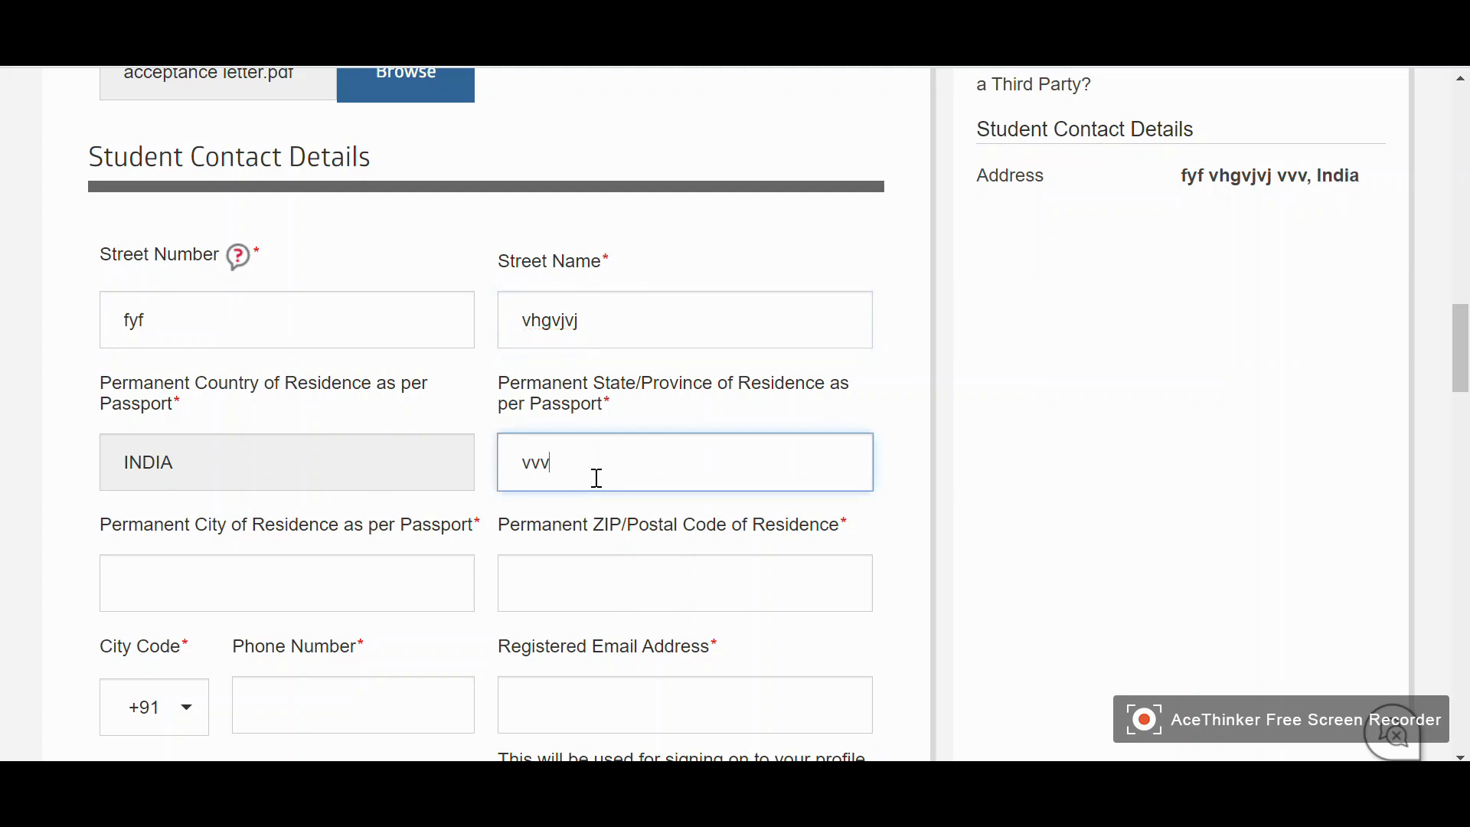
Fill in the city, postal code, phone number and registered e-mail address
{"action": "scroll", "coordinate": [459, 480], "scroll_direction": "down", "scroll_amount": 1}
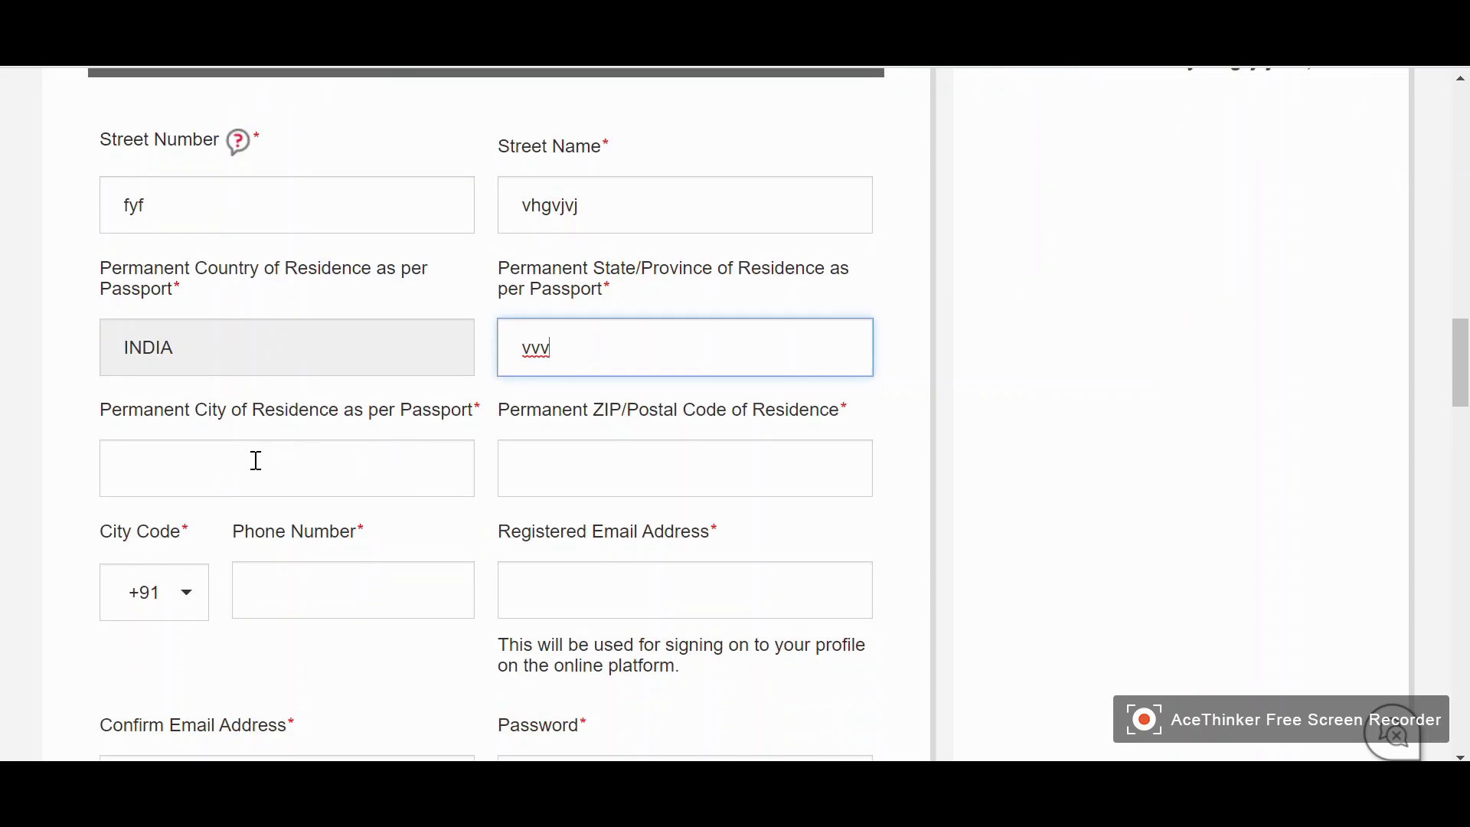
{"action": "left_click", "coordinate": [255, 460]}
{"action": "type", "text": "jhiuh"}
{"action": "left_click", "coordinate": [527, 462]}
{"action": "type", "text": "7687687"}
{"action": "left_click", "coordinate": [276, 598]}
{"action": "type", "text": "768686"}
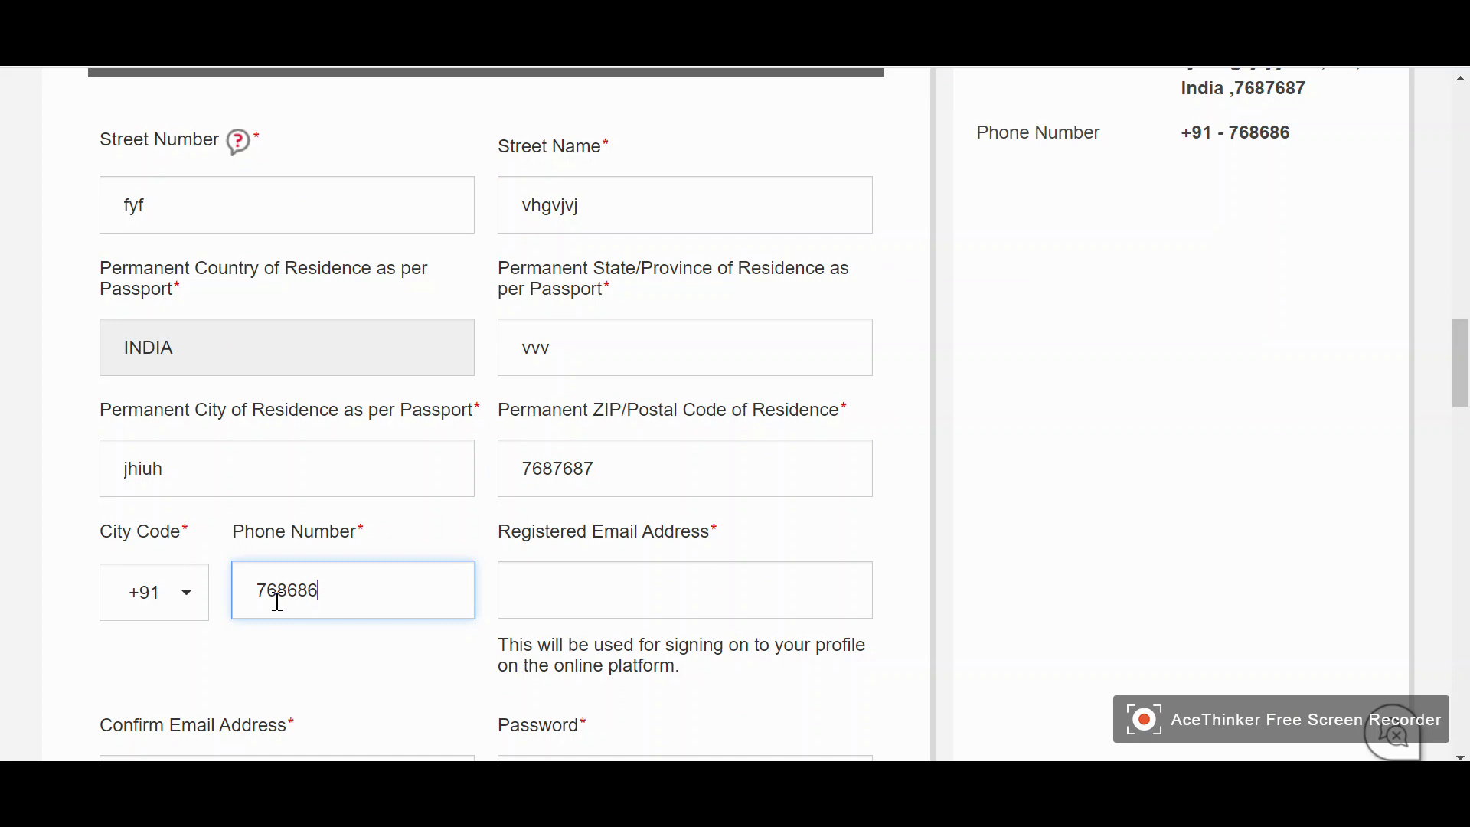
{"action": "scroll", "coordinate": [559, 622], "scroll_direction": "down", "scroll_amount": 3}
{"action": "left_click", "coordinate": [656, 353]}
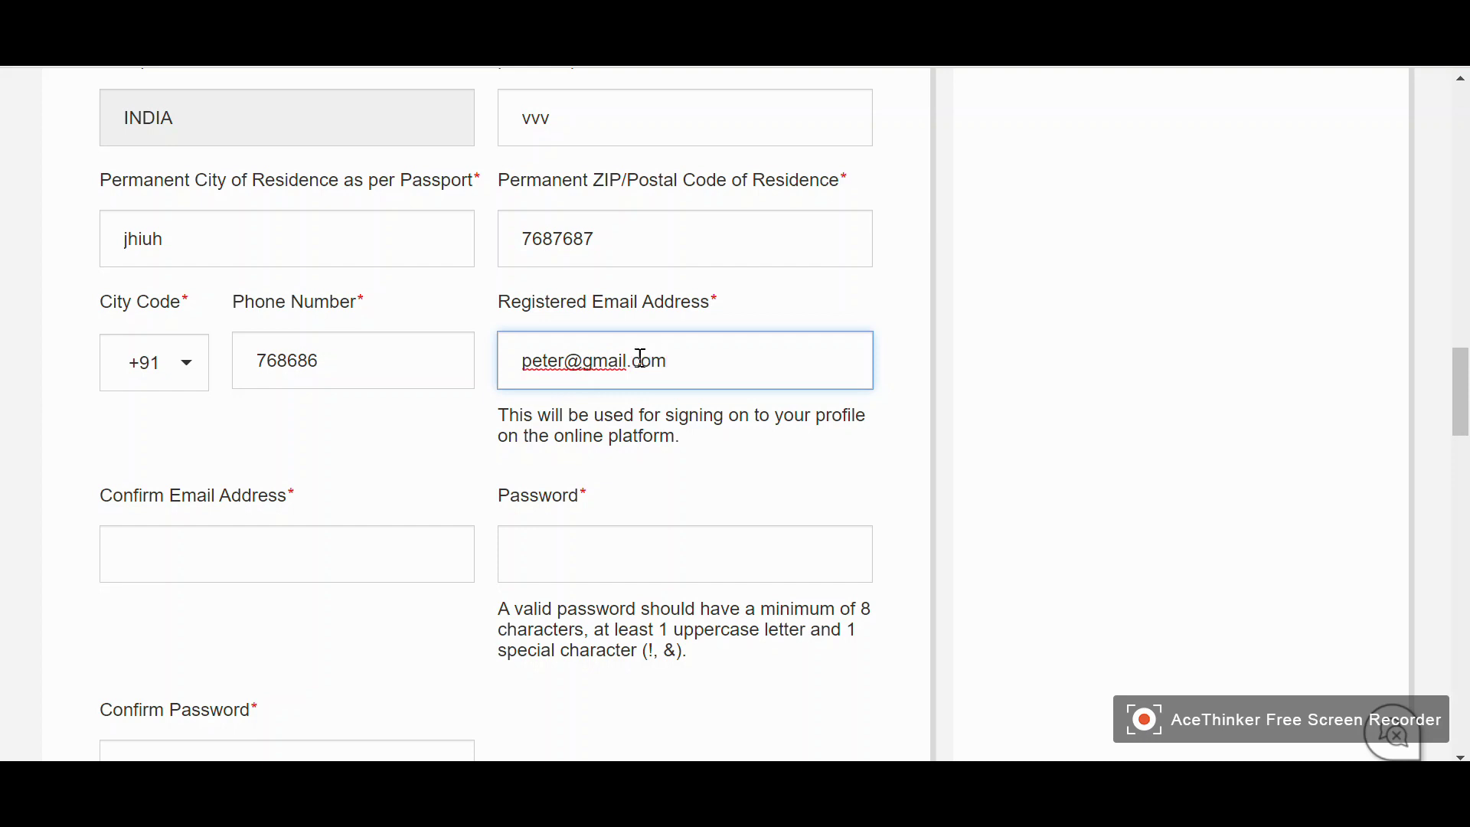
Retype the e-mail to confirm it and enter the account password in both password fields
{"action": "left_click", "coordinate": [356, 571]}
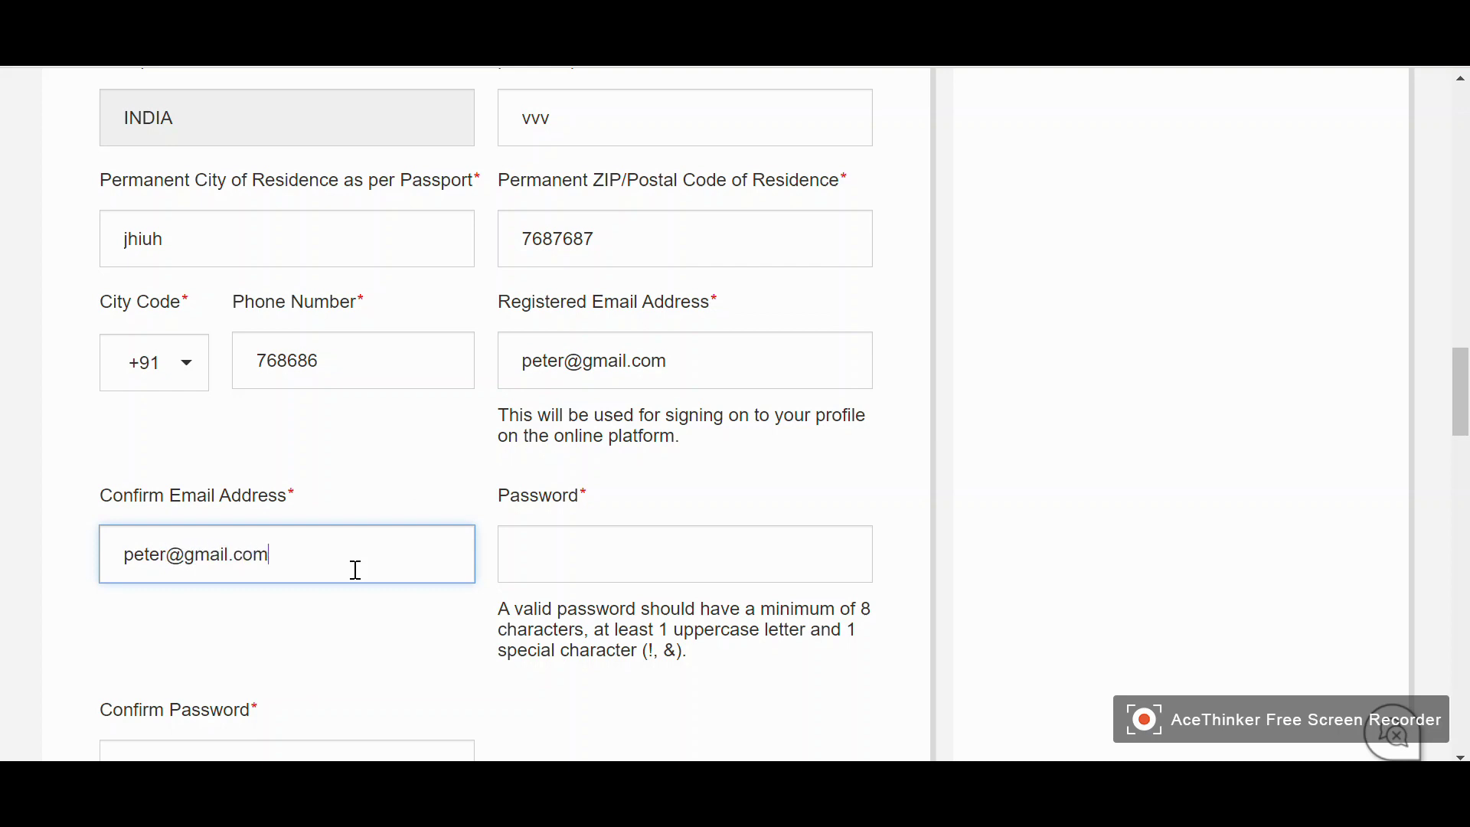
{"action": "left_click", "coordinate": [572, 571]}
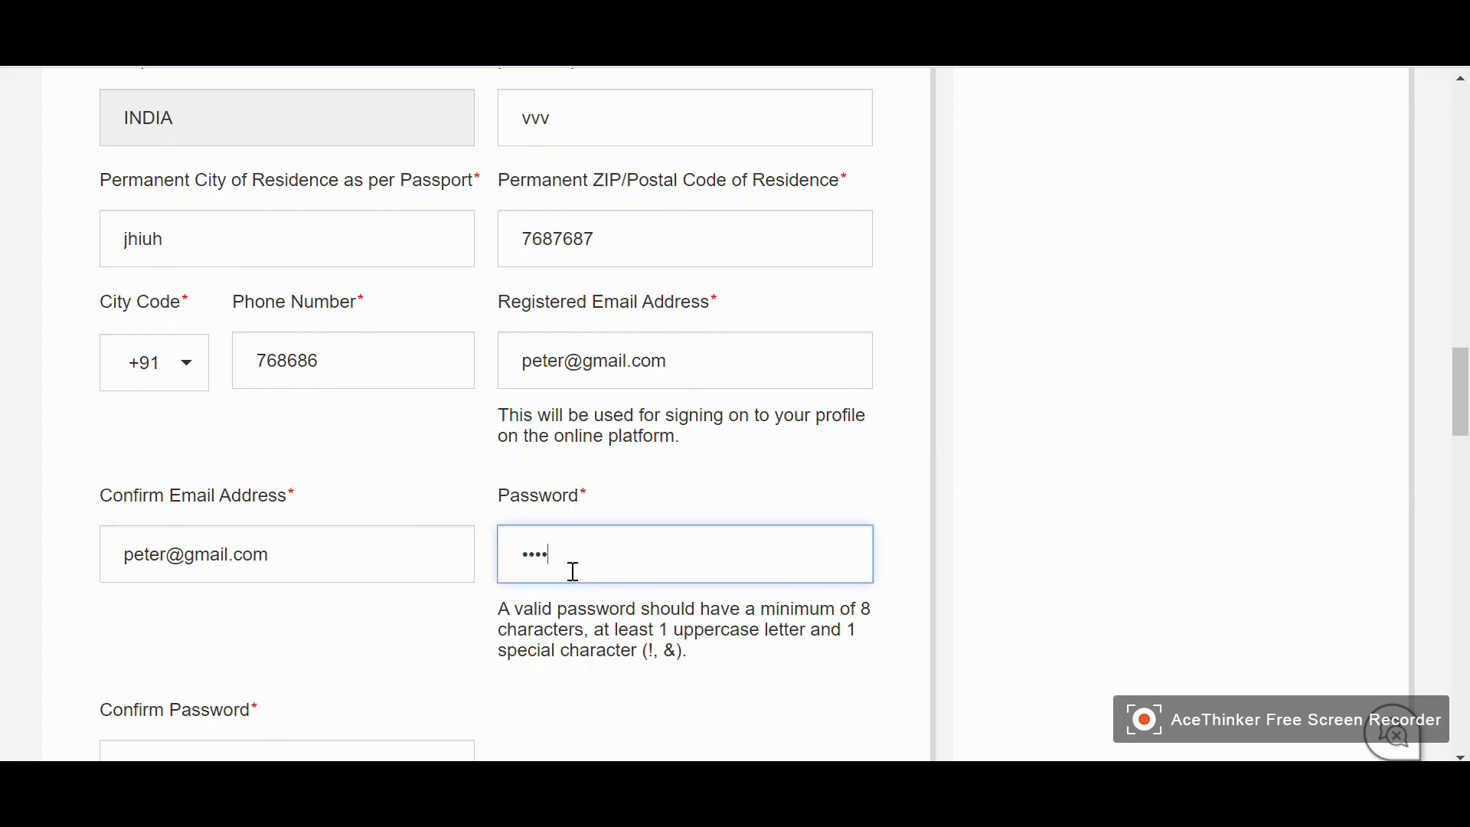
{"action": "scroll", "coordinate": [252, 601], "scroll_direction": "down", "scroll_amount": 2}
{"action": "left_click", "coordinate": [230, 651]}
{"action": "type", "text": "••"}
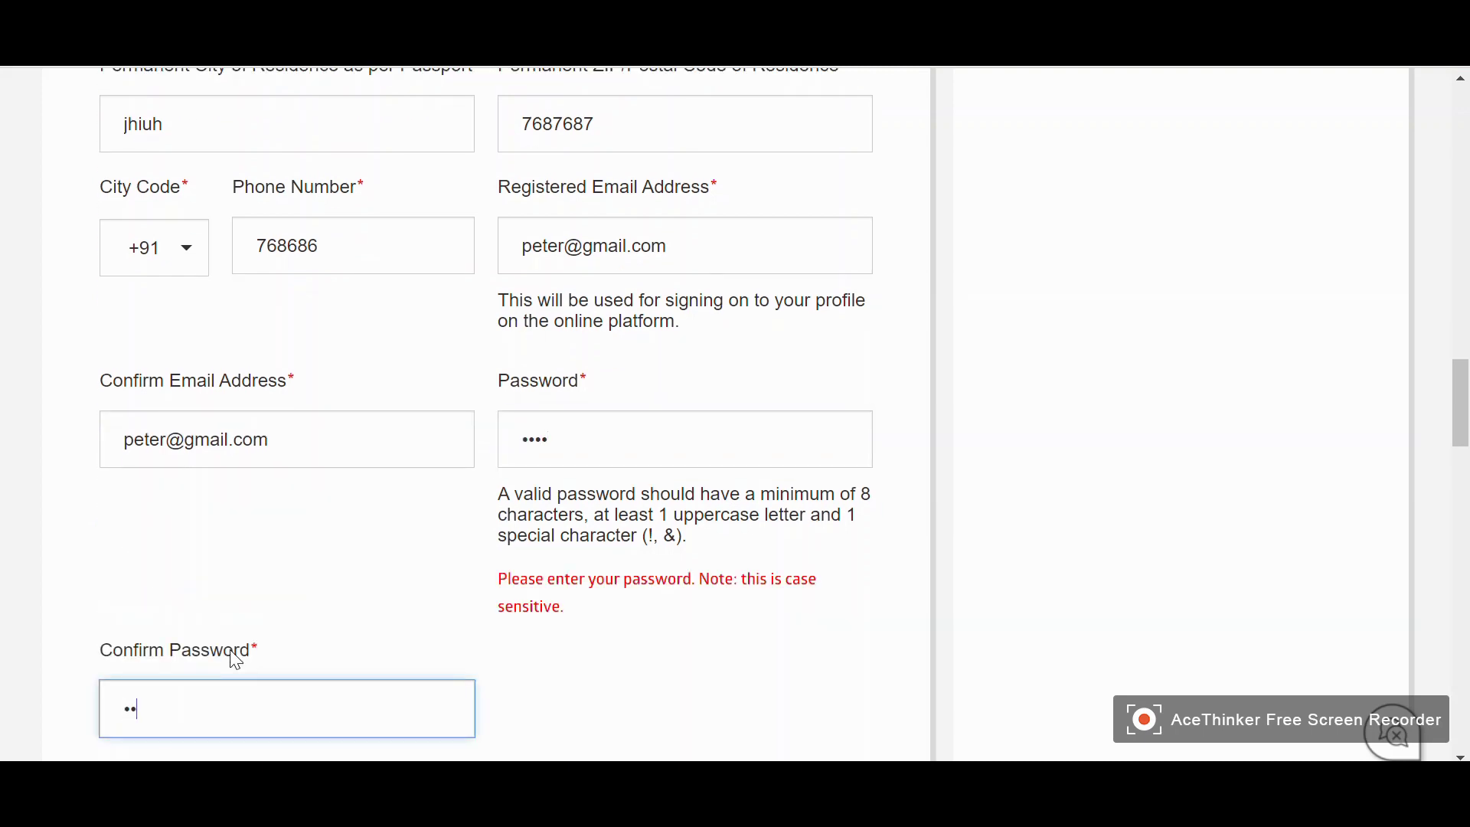
{"action": "left_click", "coordinate": [683, 454]}
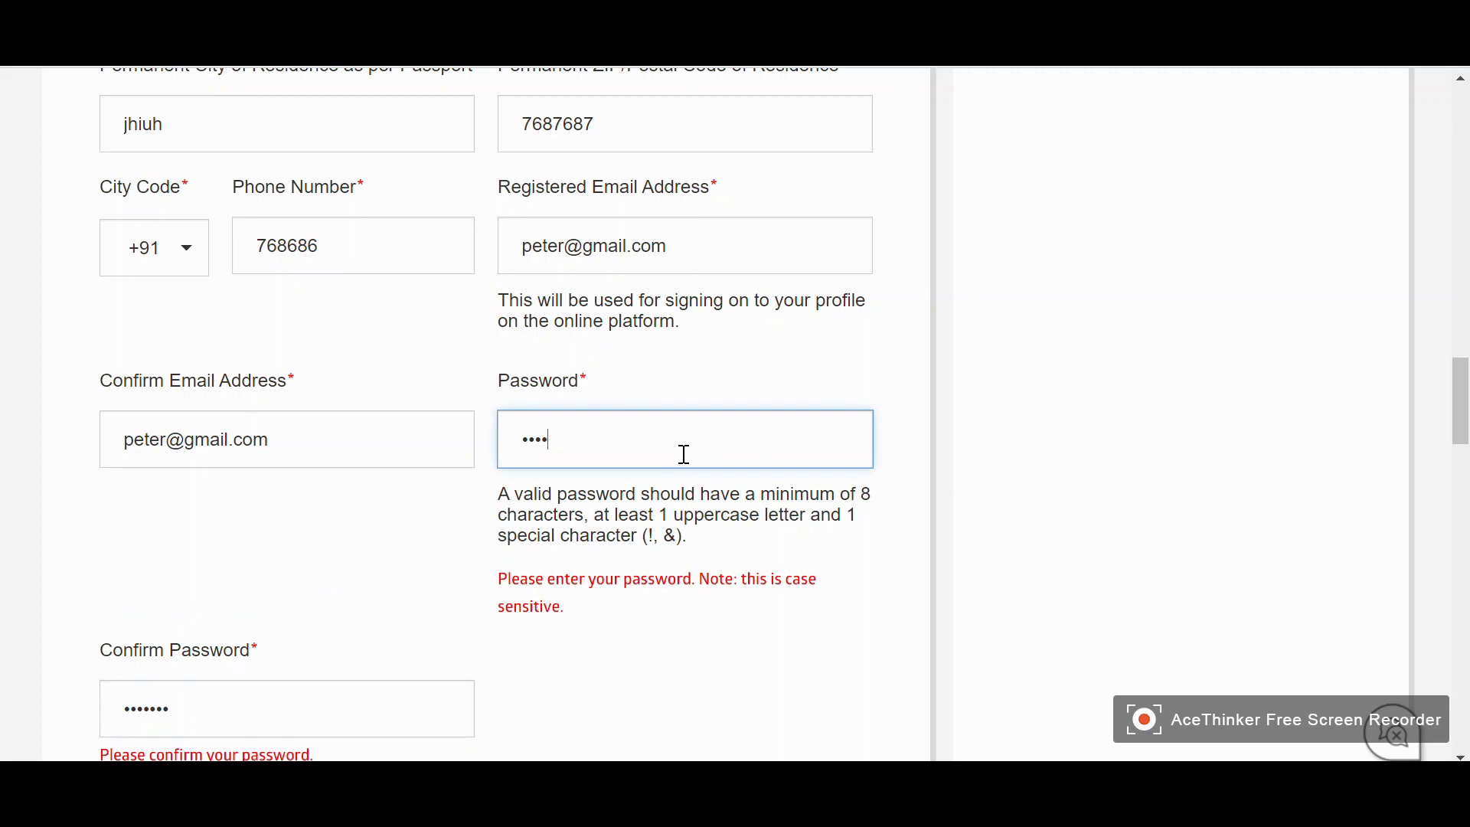
{"action": "scroll", "coordinate": [459, 380], "scroll_direction": "down", "scroll_amount": 7}
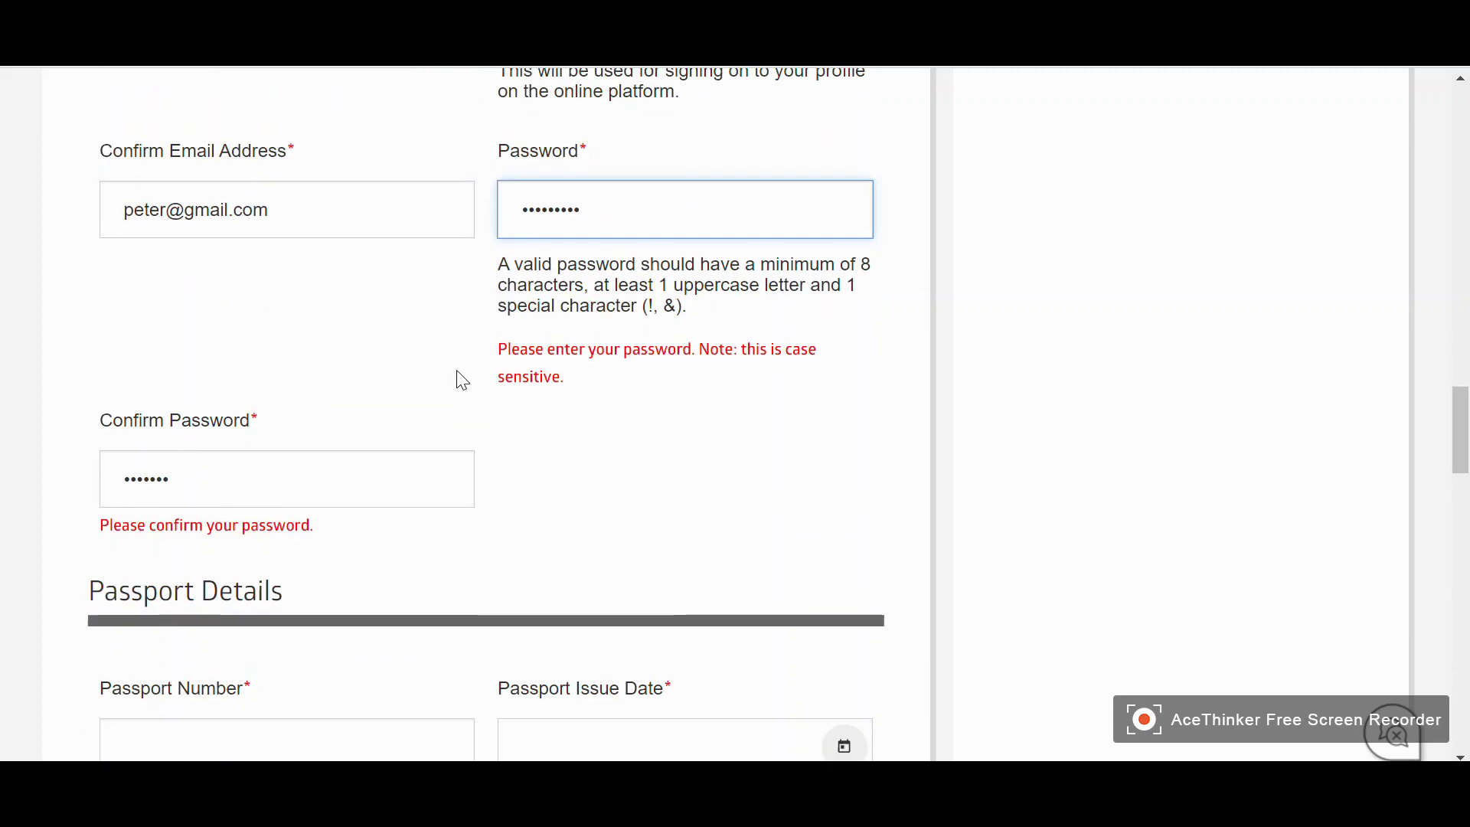
Enter the passport number and set the passport issue date to 07-07-2021
{"action": "left_click", "coordinate": [314, 399]}
{"action": "scroll", "coordinate": [306, 396], "scroll_direction": "down", "scroll_amount": 2}
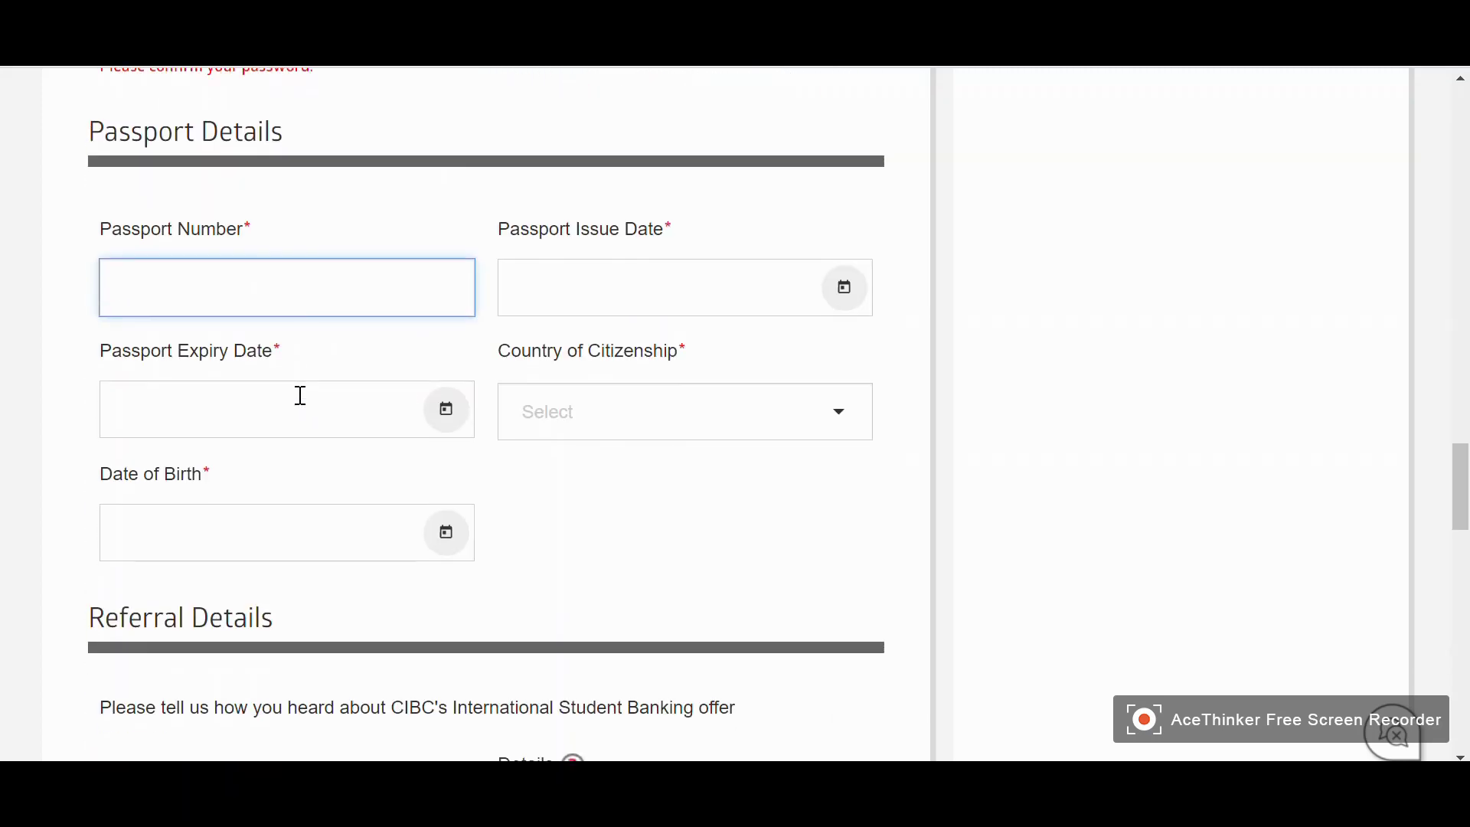
{"action": "type", "text": "jhgkjb"}
{"action": "left_click", "coordinate": [722, 301]}
{"action": "left_click", "coordinate": [849, 300]}
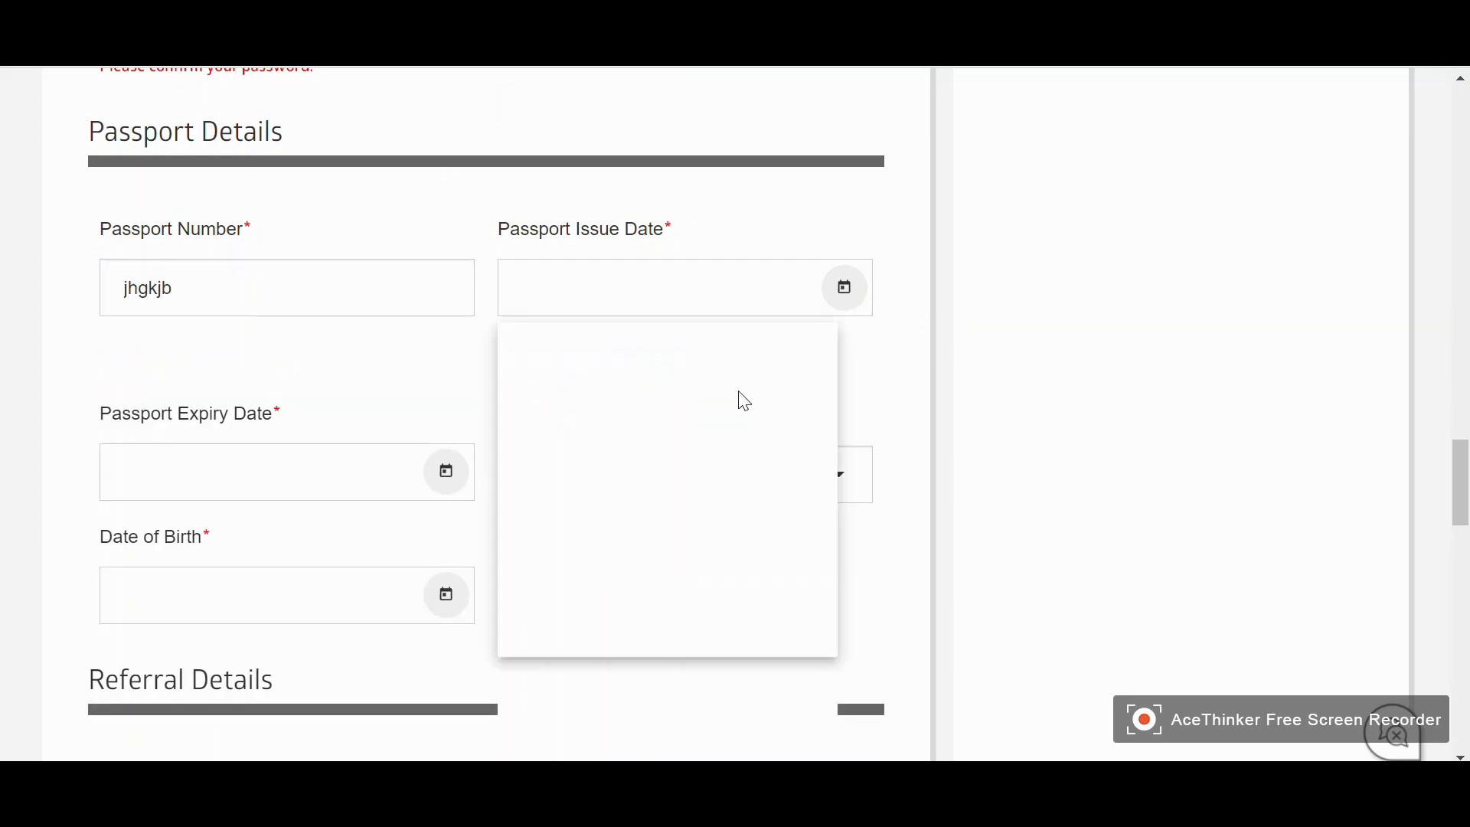
{"action": "left_click", "coordinate": [657, 512]}
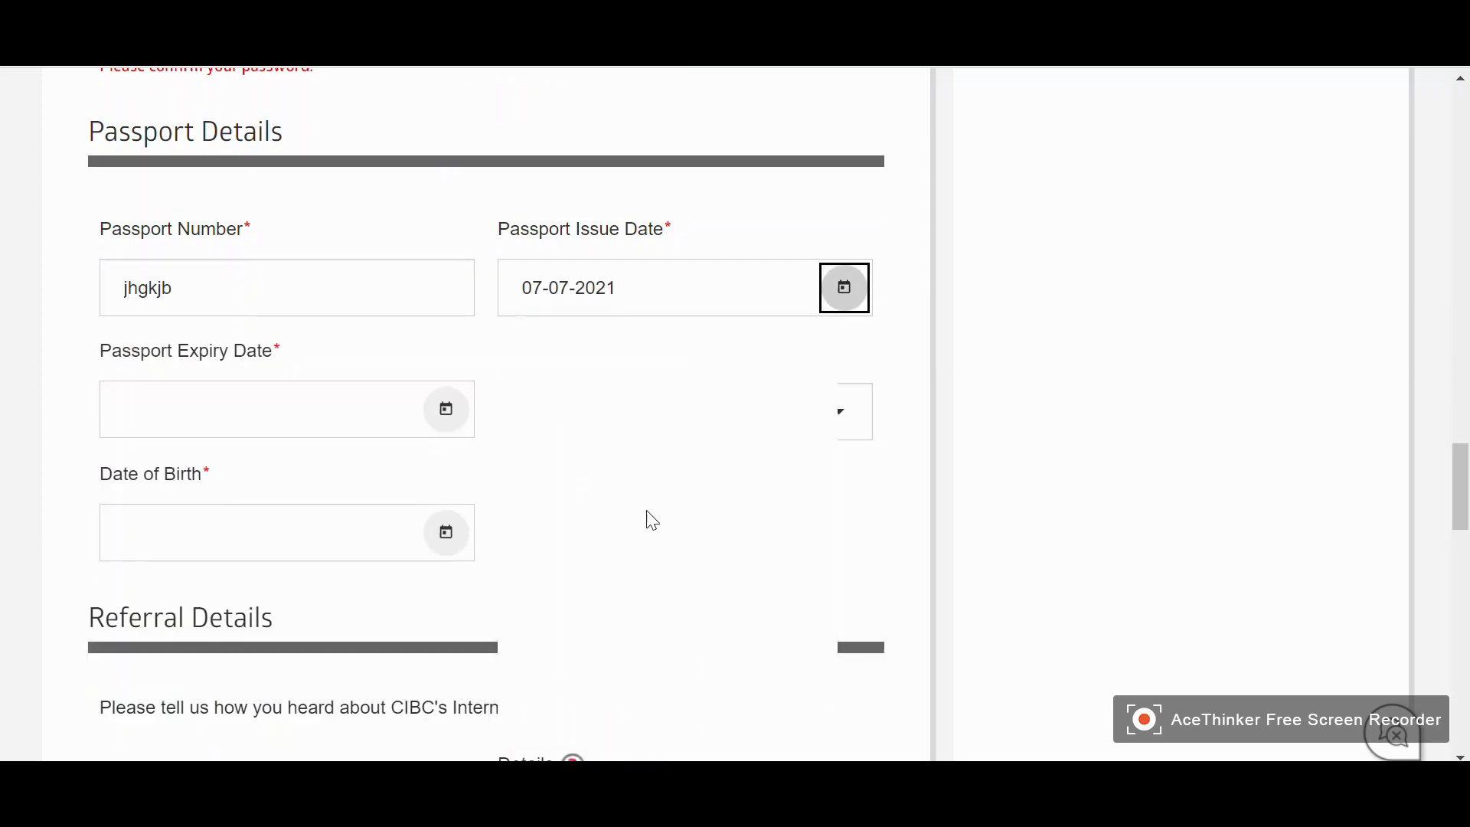
{"action": "left_click", "coordinate": [446, 411]}
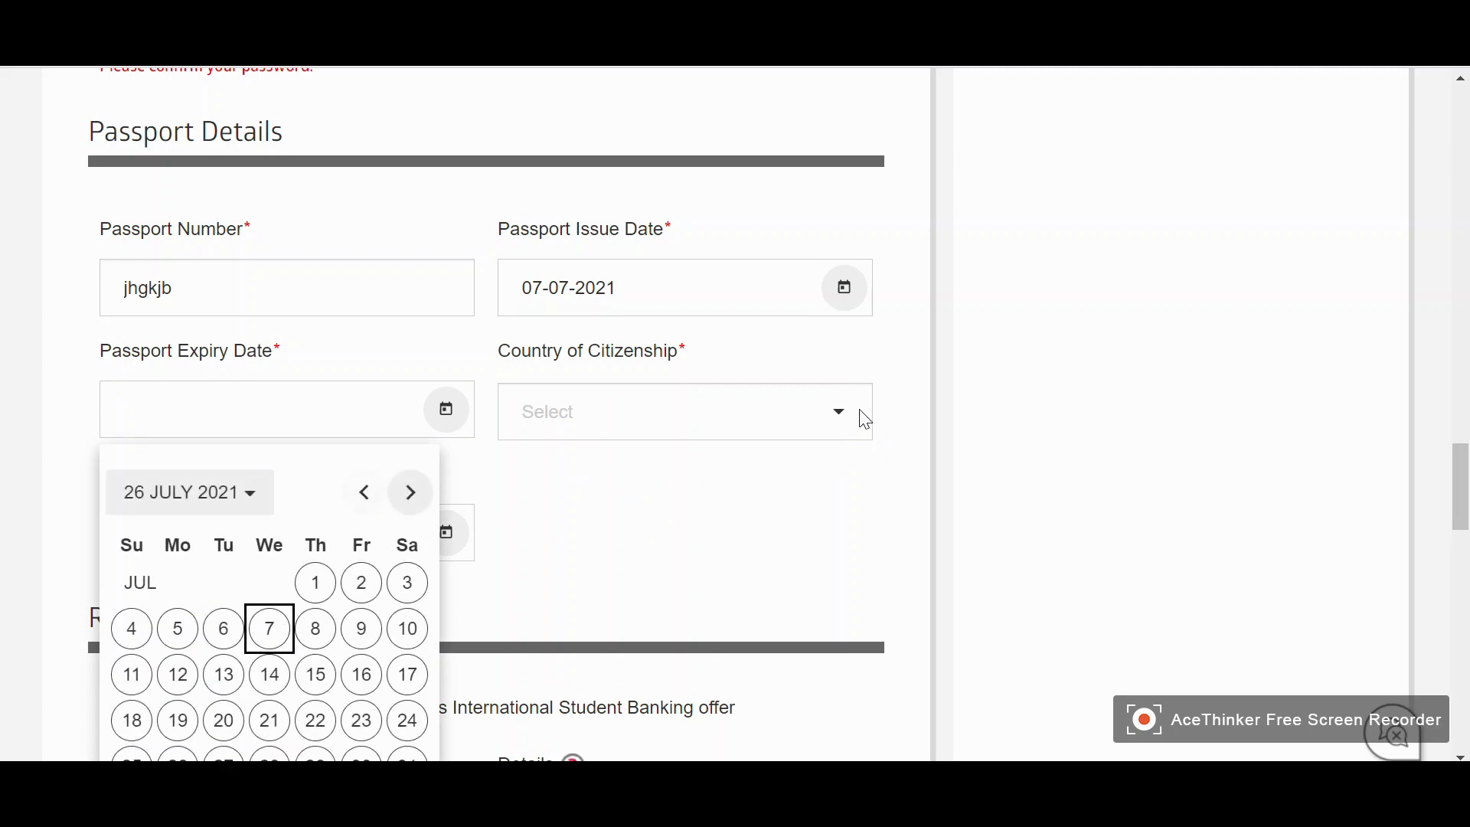
{"action": "left_click", "coordinate": [687, 509]}
Choose India as the Country of Citizenship
{"action": "scroll", "coordinate": [769, 505], "scroll_direction": "down", "scroll_amount": 3}
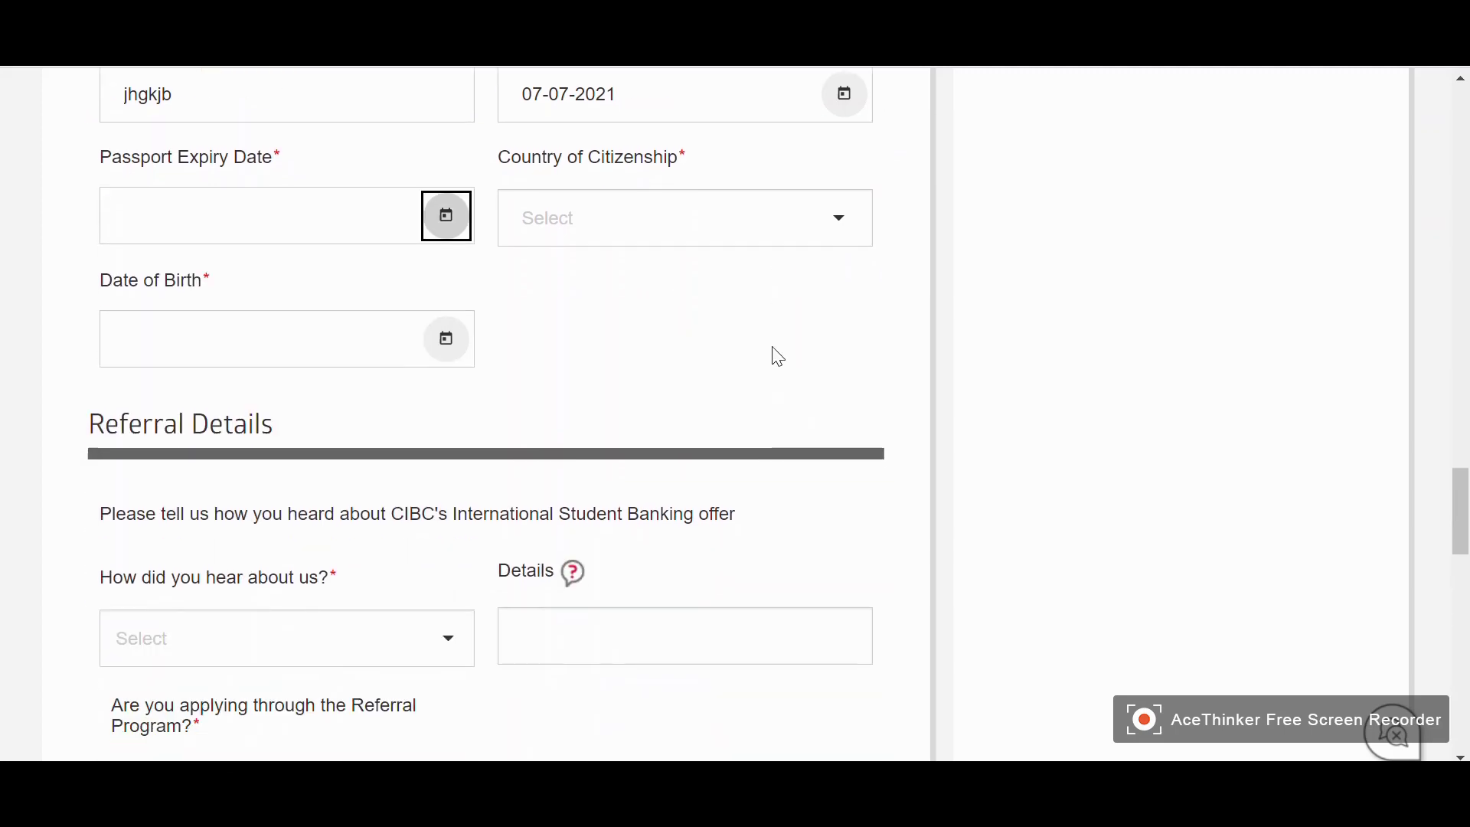
{"action": "left_click", "coordinate": [858, 196]}
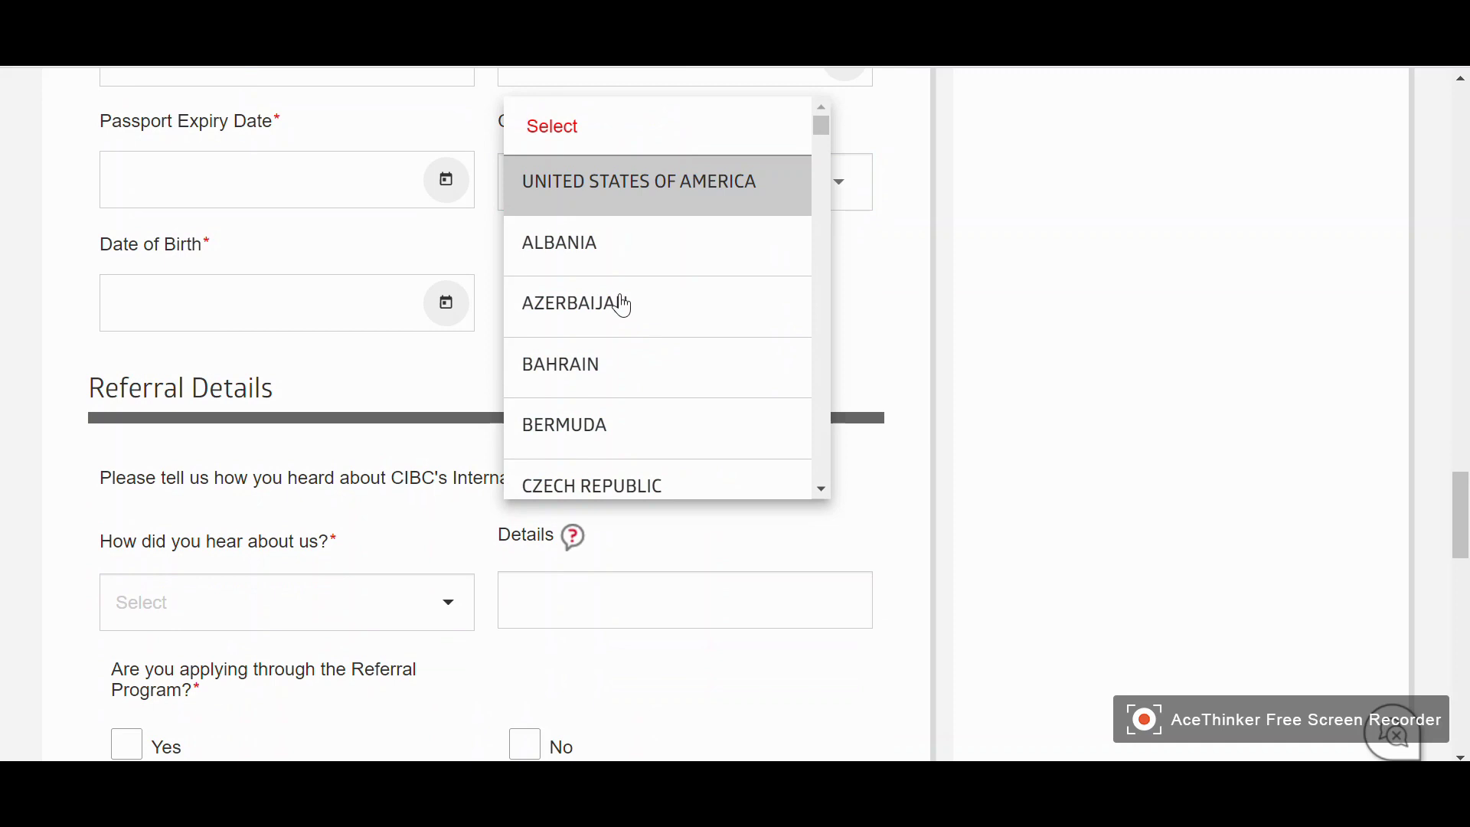
{"action": "type", "text": "in"}
{"action": "key", "text": "Down"}
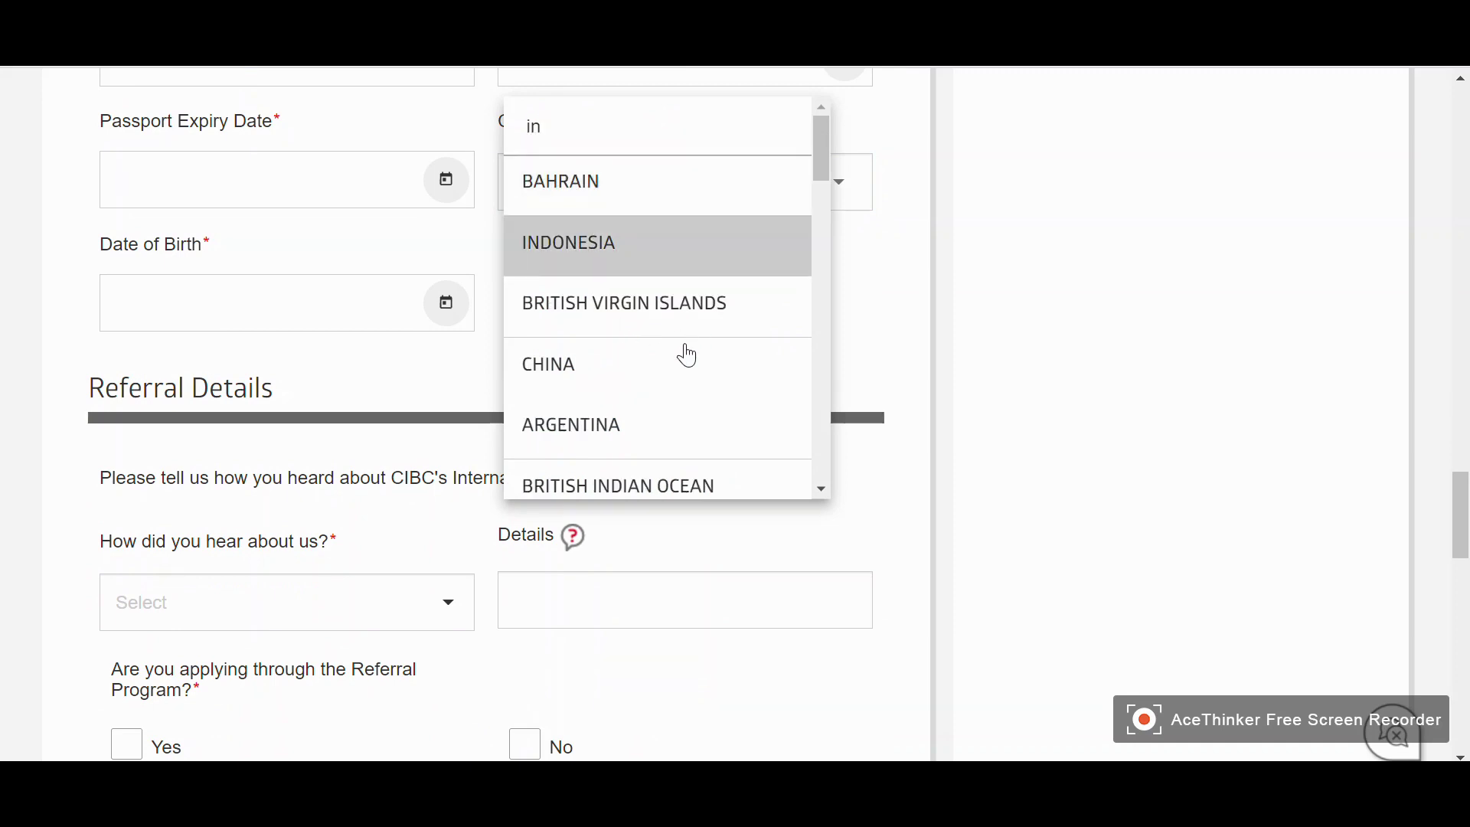
{"action": "left_click_drag", "start_coordinate": [825, 153], "coordinate": [597, 115]}
{"action": "type", "text": "dia"}
{"action": "key", "text": "Down"}
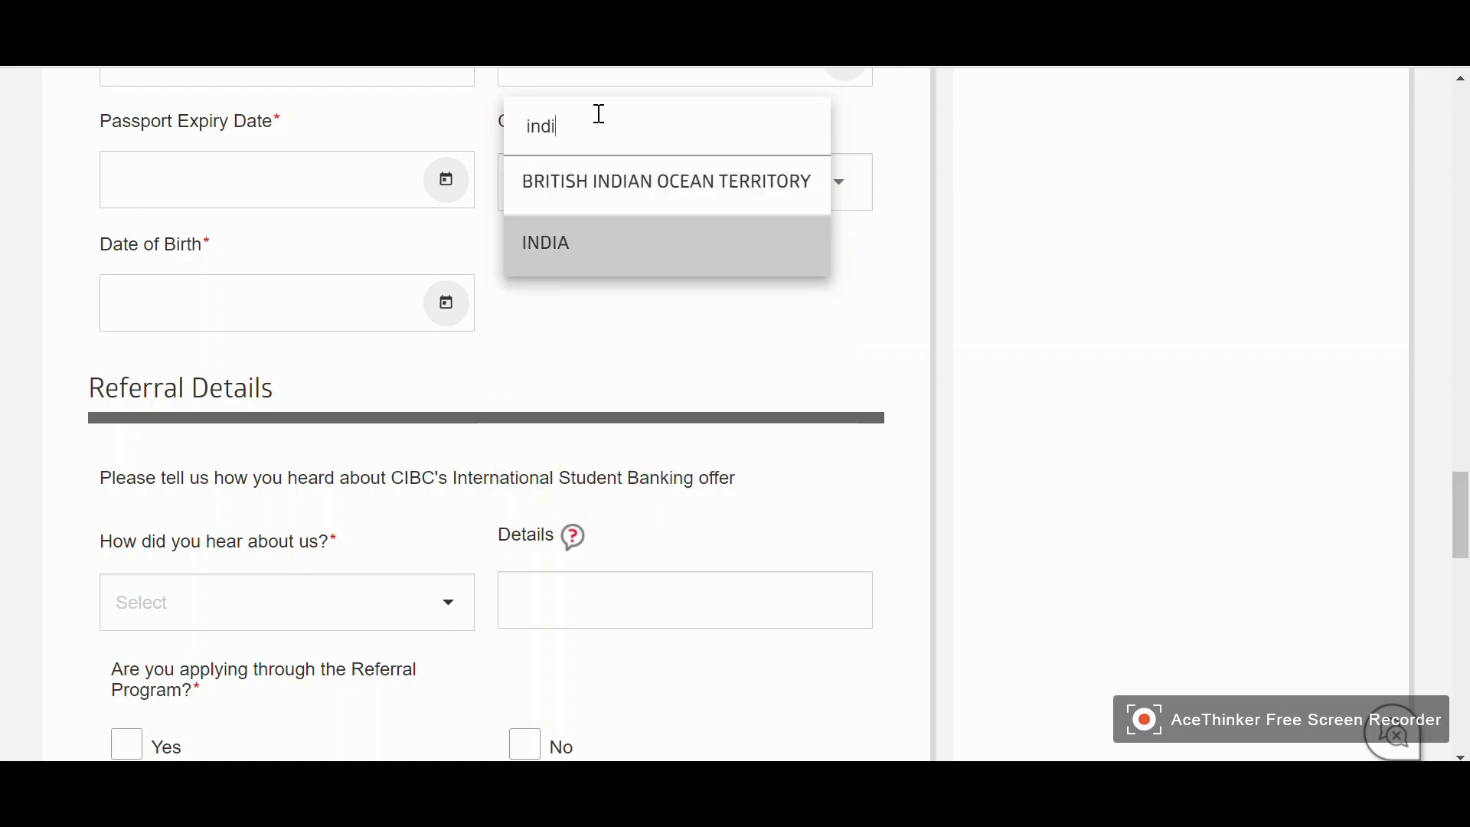
{"action": "left_click", "coordinate": [572, 264]}
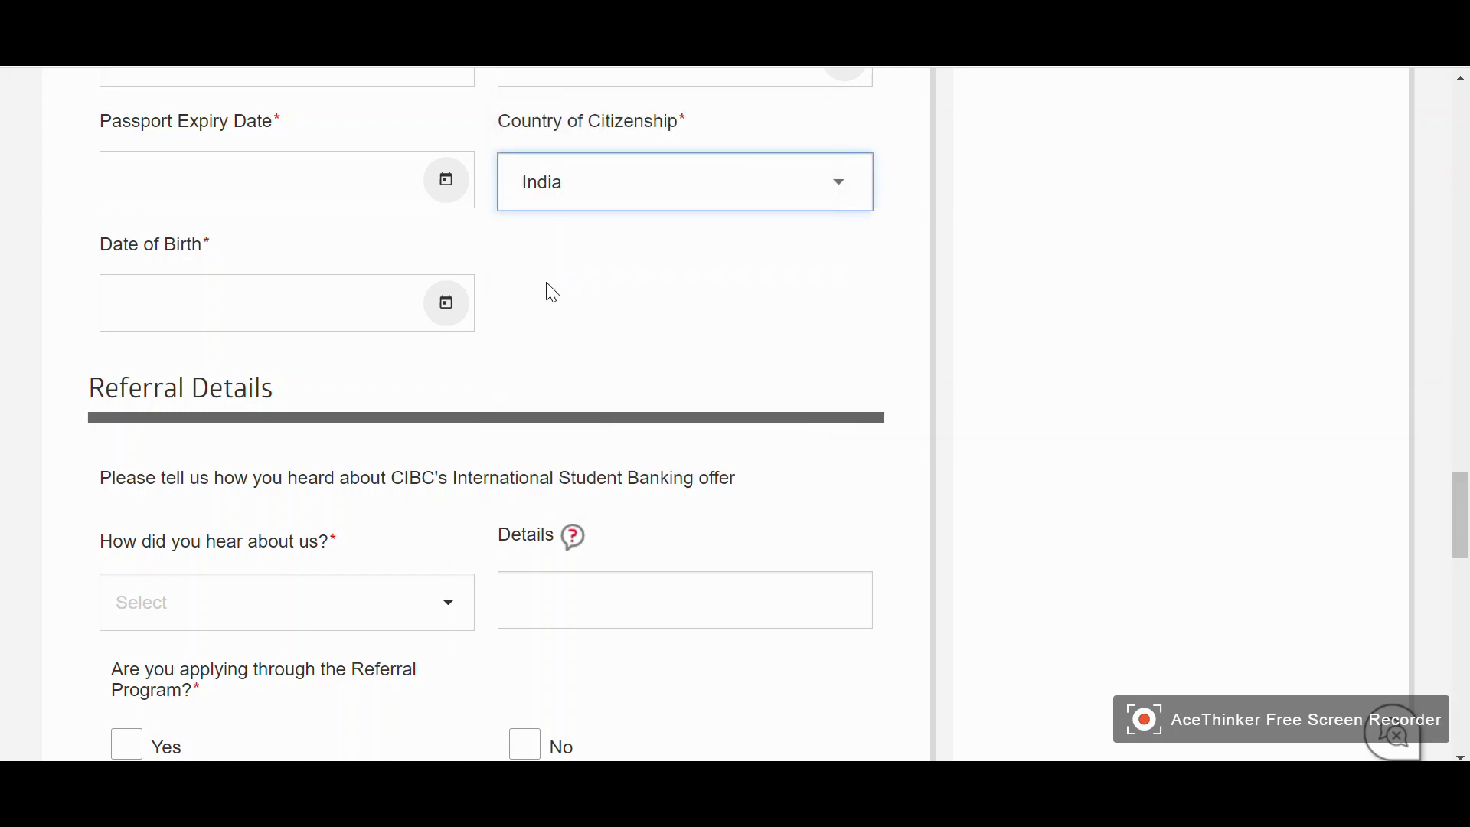
Set the date of birth to 07-09-1992 using the calendar's year picker
{"action": "left_click", "coordinate": [450, 323]}
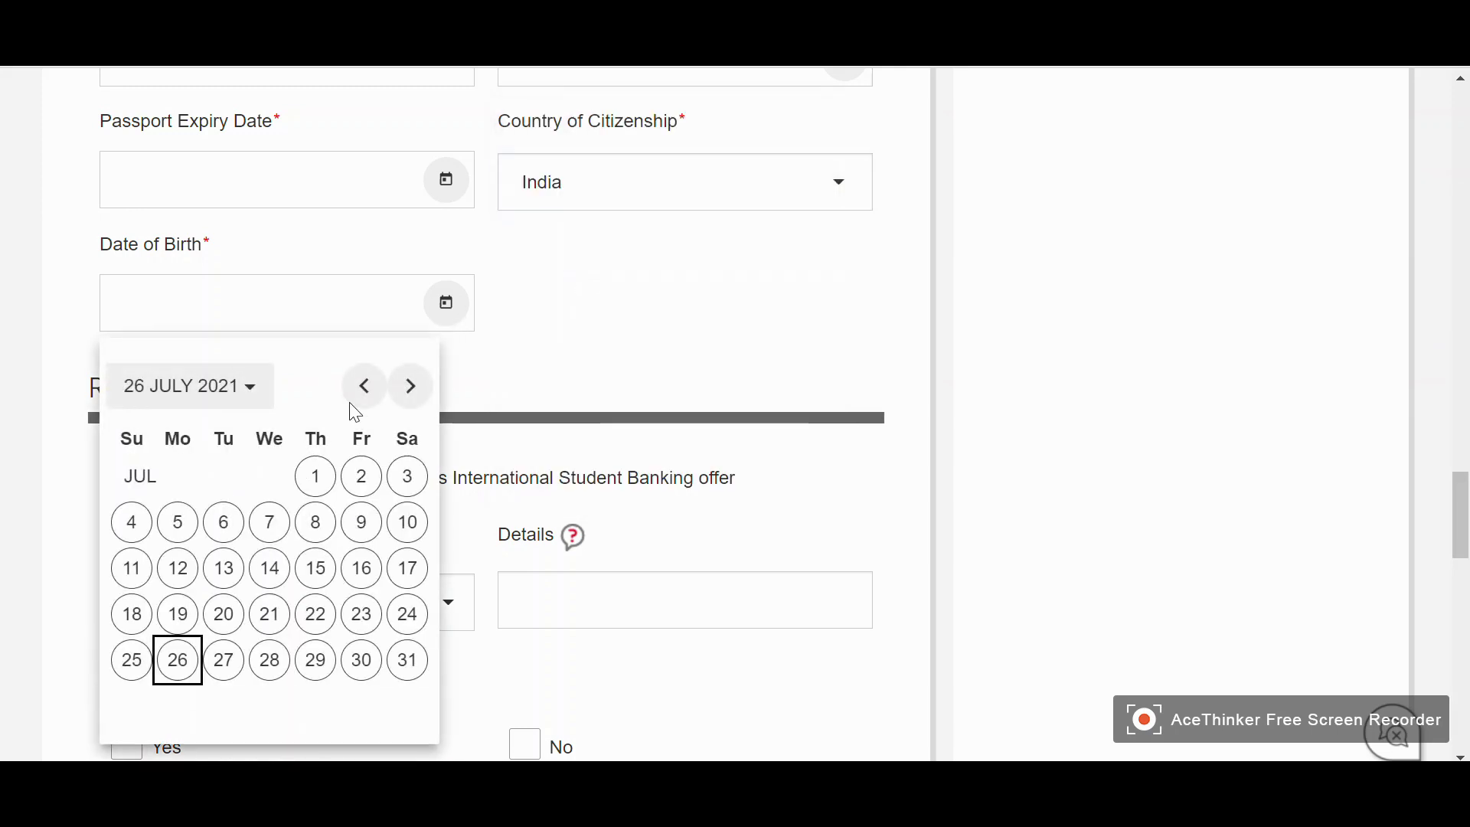
{"action": "left_click", "coordinate": [253, 386]}
{"action": "scroll", "coordinate": [305, 488], "scroll_direction": "up", "scroll_amount": 2}
{"action": "left_click", "coordinate": [364, 501]}
{"action": "left_click", "coordinate": [365, 501]}
{"action": "left_click", "coordinate": [365, 501]}
{"action": "left_click", "coordinate": [364, 502]}
{"action": "left_click", "coordinate": [411, 503]}
{"action": "left_click", "coordinate": [411, 503]}
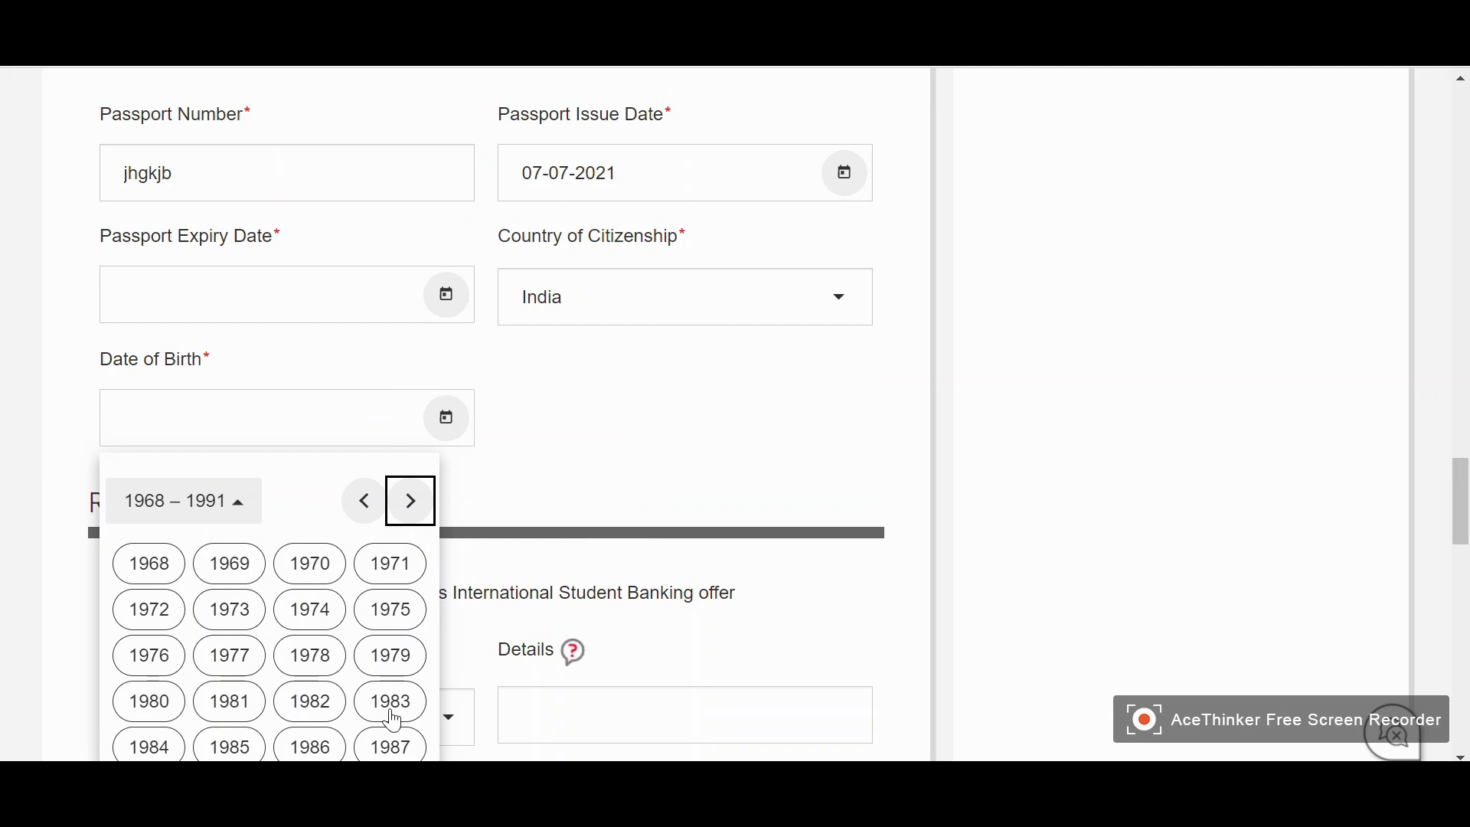
{"action": "left_click", "coordinate": [411, 503]}
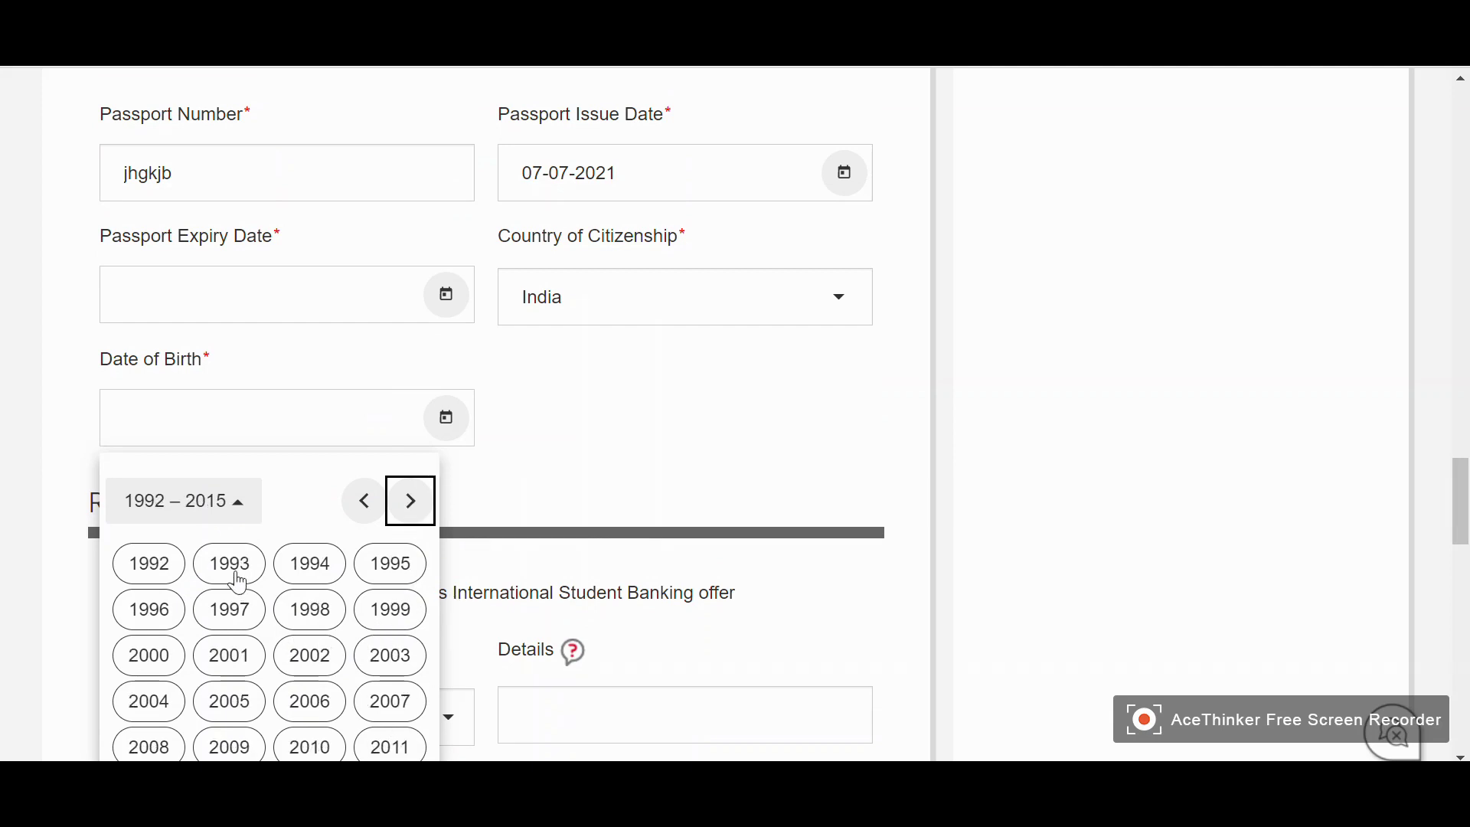
{"action": "left_click", "coordinate": [143, 571]}
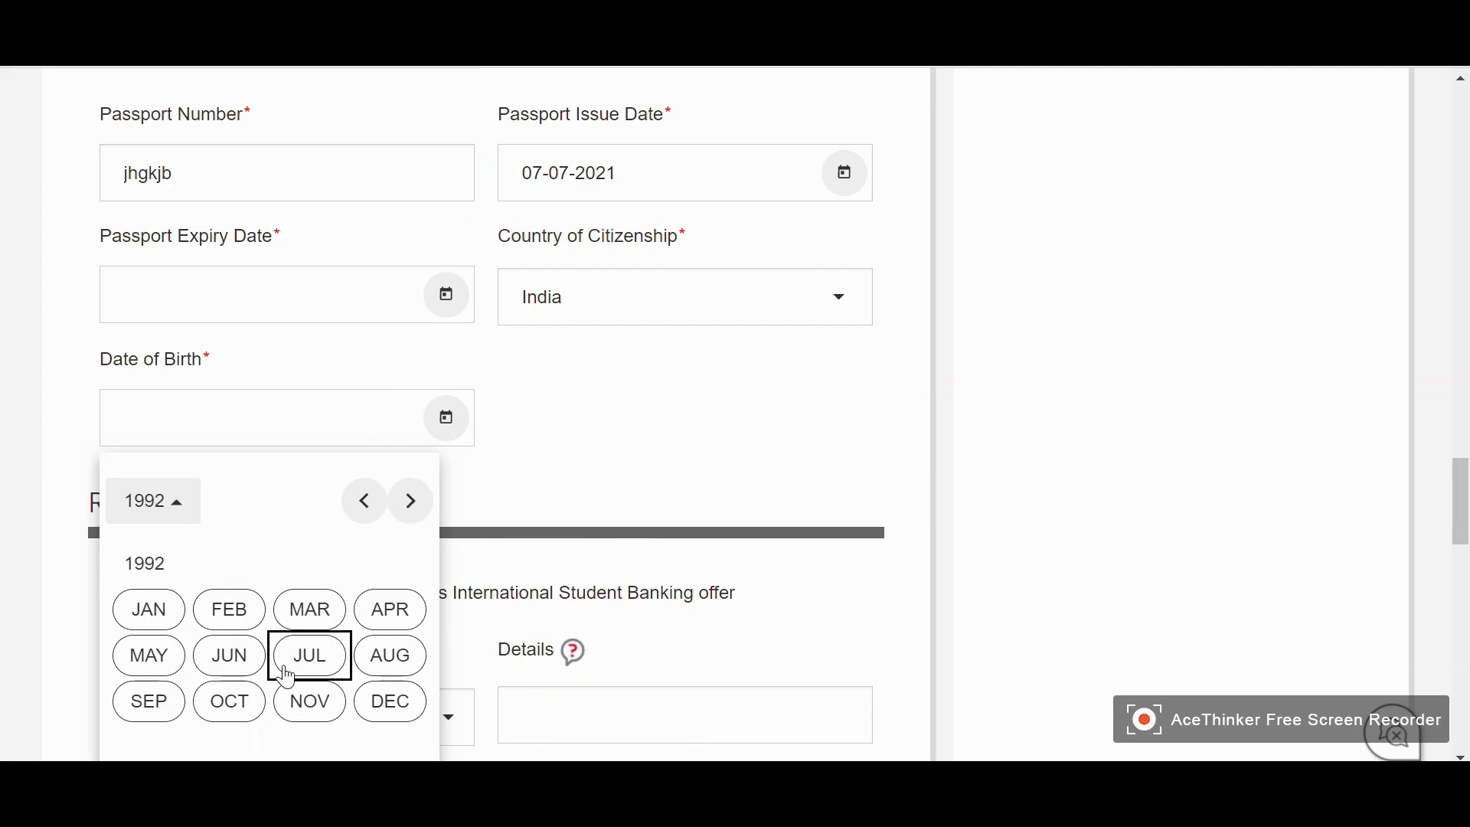
{"action": "left_click", "coordinate": [309, 657]}
{"action": "left_click", "coordinate": [313, 640]}
{"action": "scroll", "coordinate": [607, 455], "scroll_direction": "down", "scroll_amount": 5}
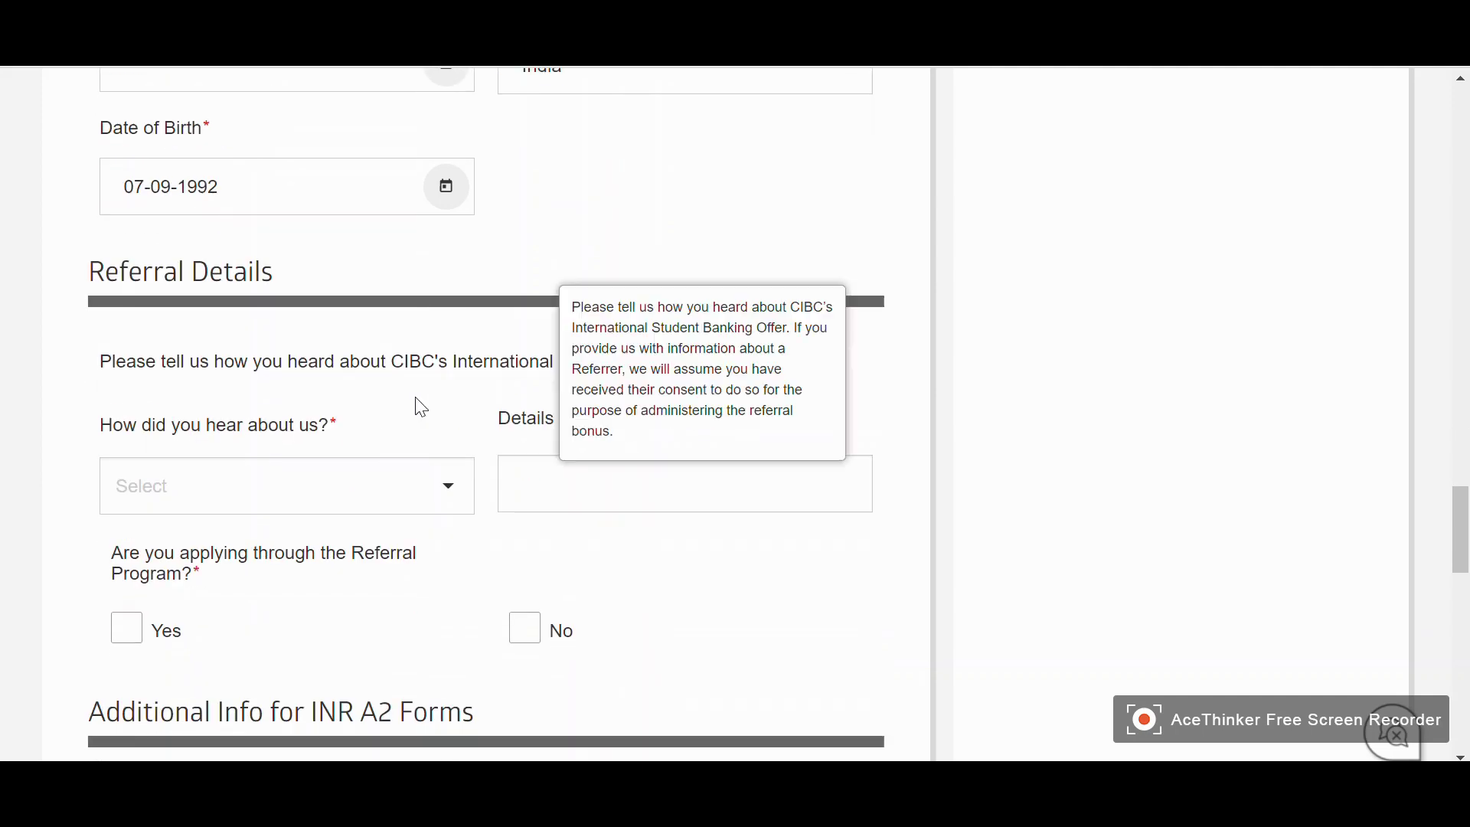
Answer 'Other' for how you heard about the offer, with details 'HKJHKJ'
{"action": "scroll", "coordinate": [229, 321], "scroll_direction": "up", "scroll_amount": 2}
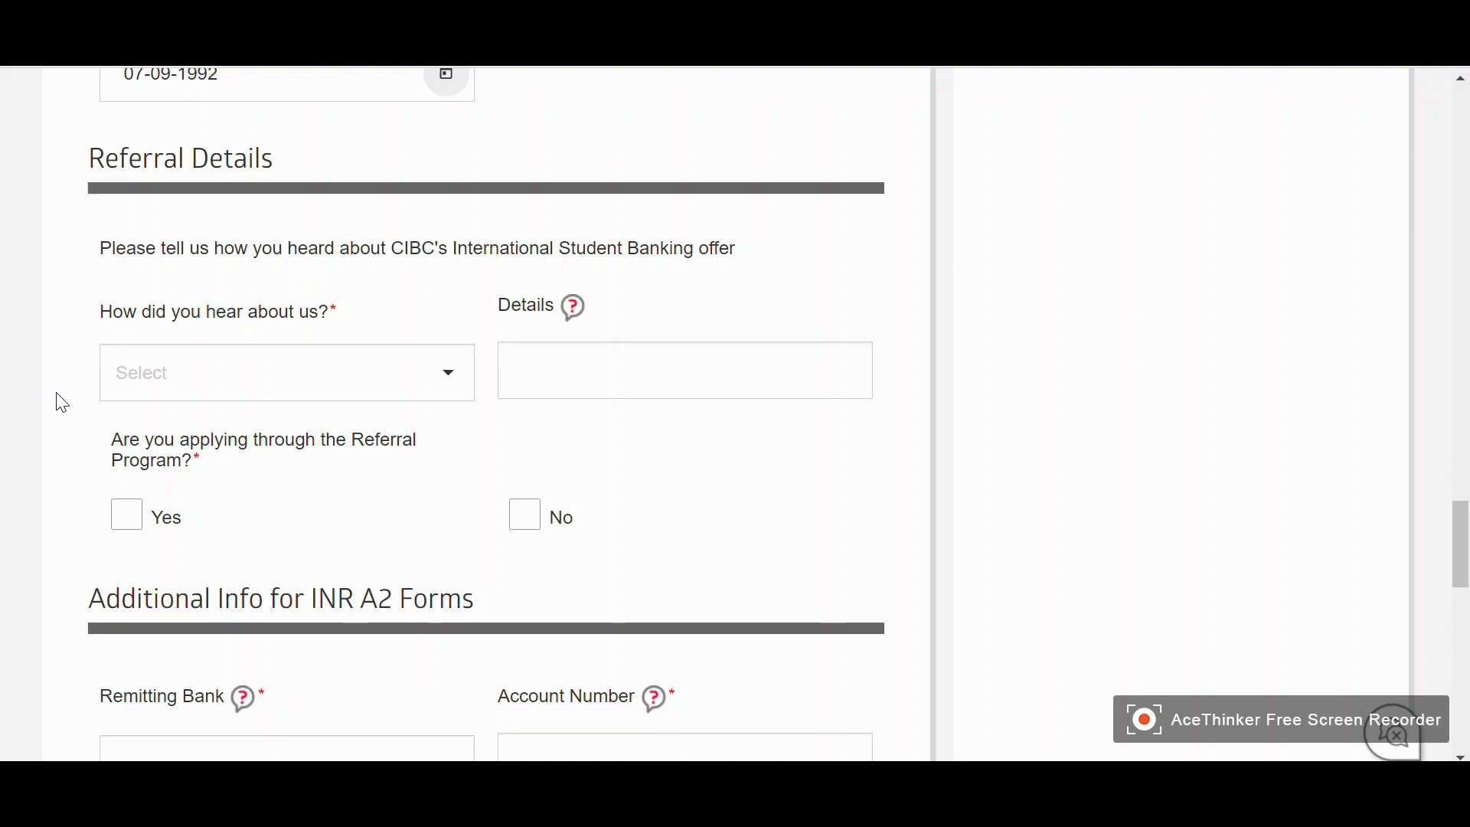
{"action": "left_click", "coordinate": [296, 383]}
{"action": "left_click", "coordinate": [174, 556]}
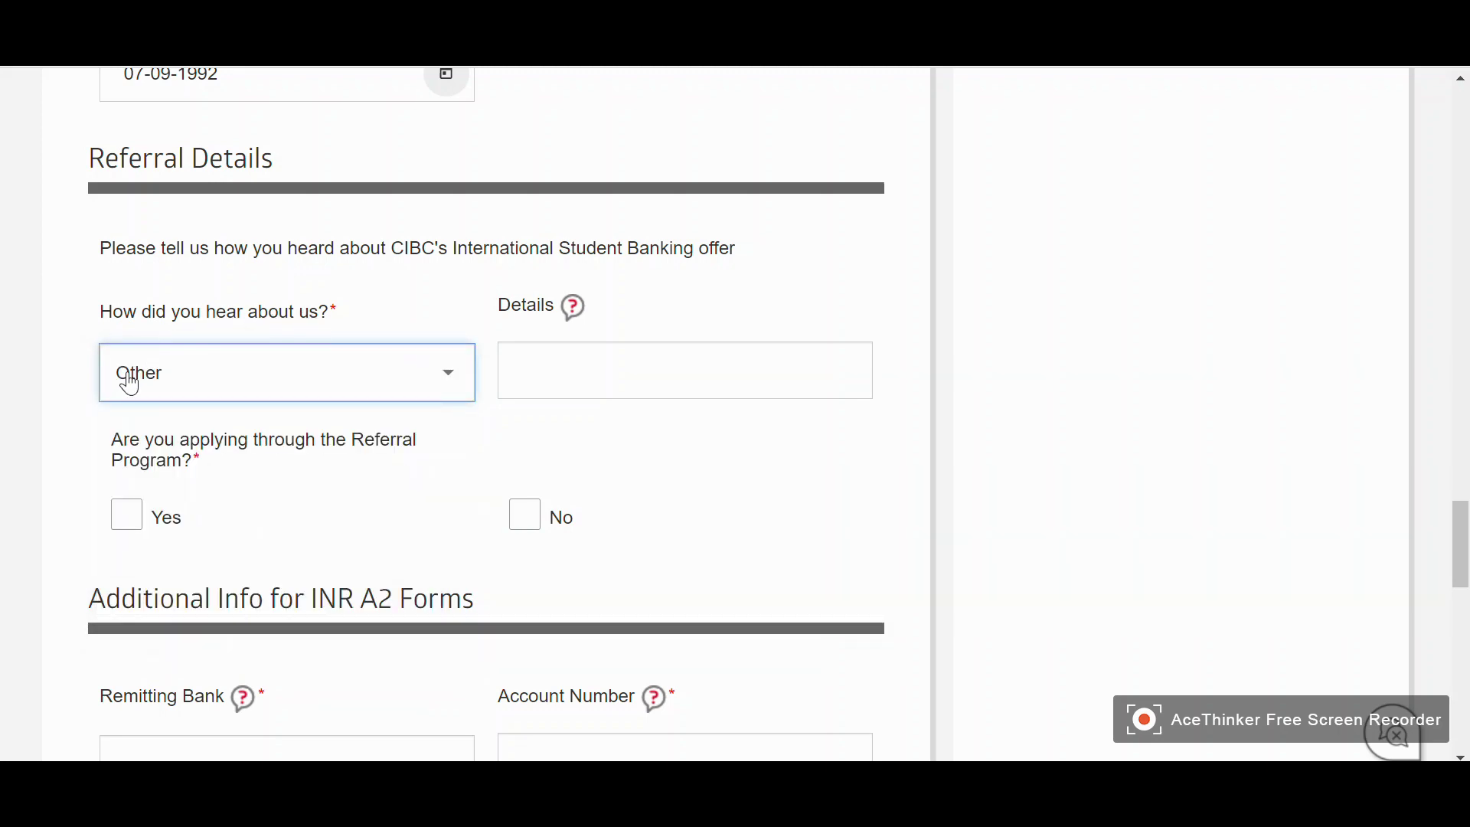
{"action": "left_click", "coordinate": [627, 367]}
{"action": "type", "text": "HKJHKJ"}
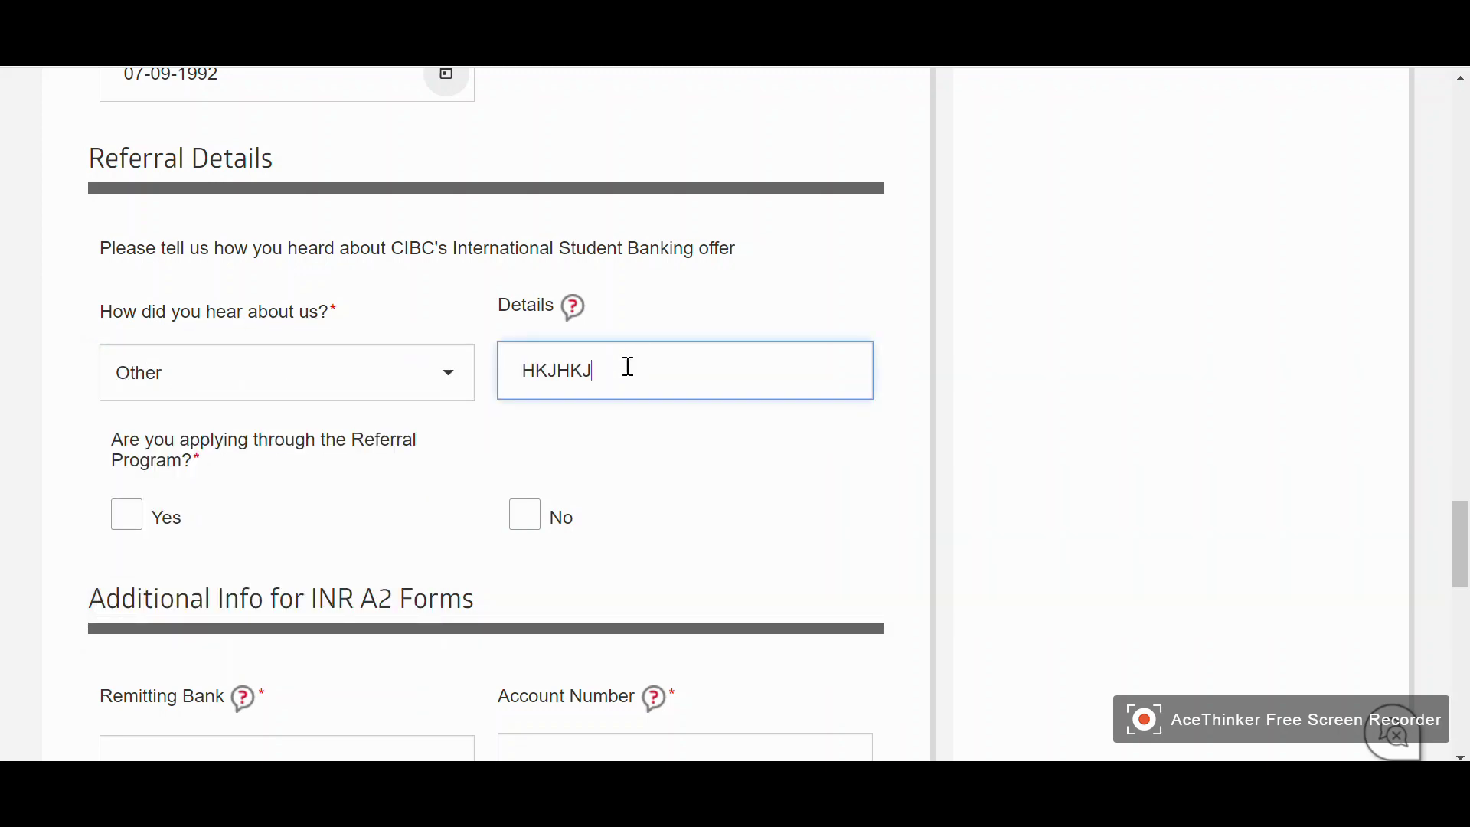
Answer No to applying through the Referral Program
{"action": "scroll", "coordinate": [314, 421], "scroll_direction": "down", "scroll_amount": 1}
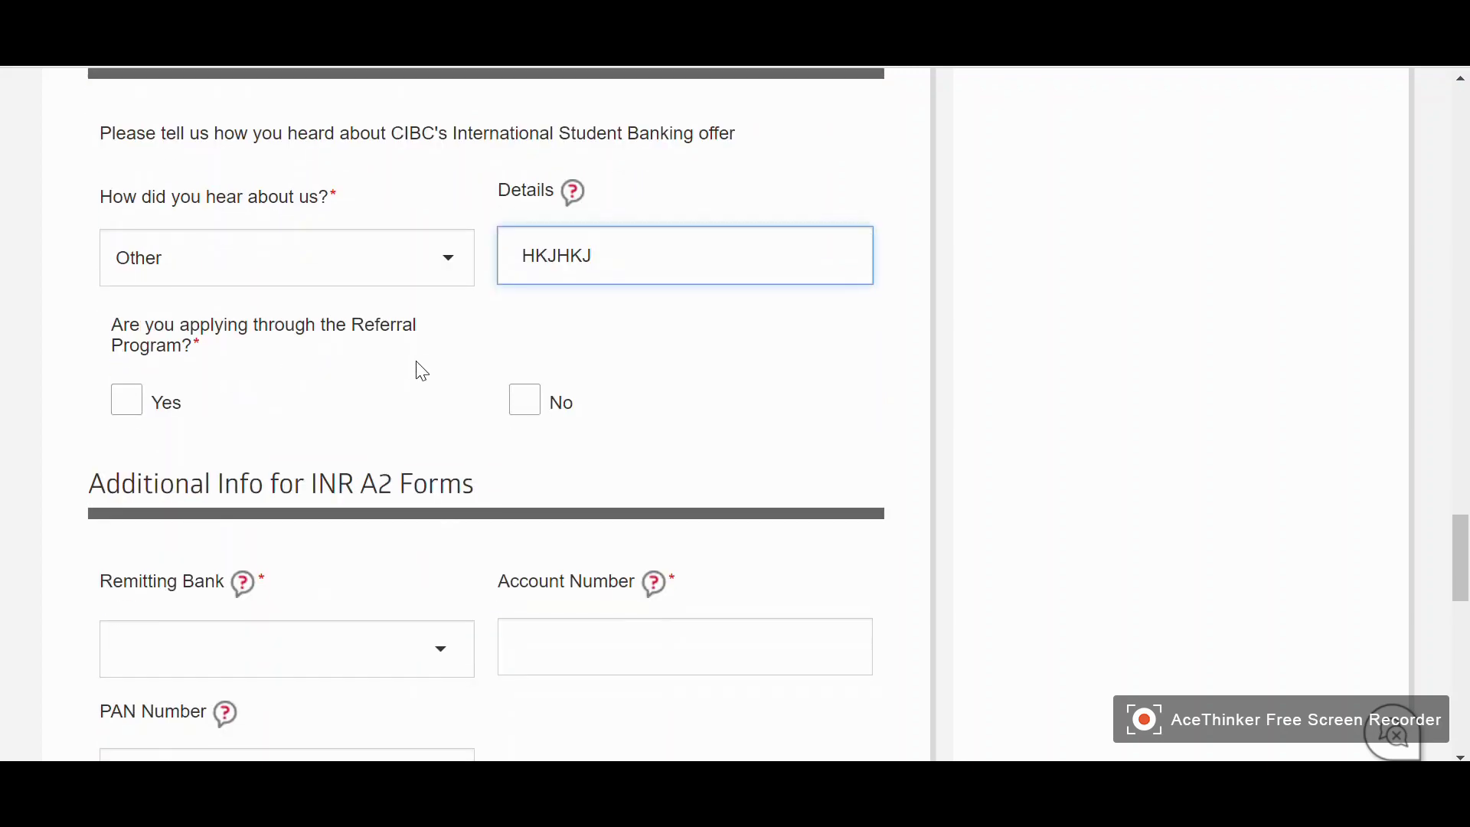
{"action": "scroll", "coordinate": [423, 373], "scroll_direction": "up", "scroll_amount": 1}
{"action": "scroll", "coordinate": [427, 387], "scroll_direction": "down", "scroll_amount": 1}
{"action": "left_click", "coordinate": [514, 409]}
{"action": "scroll", "coordinate": [417, 405], "scroll_direction": "down", "scroll_amount": 1}
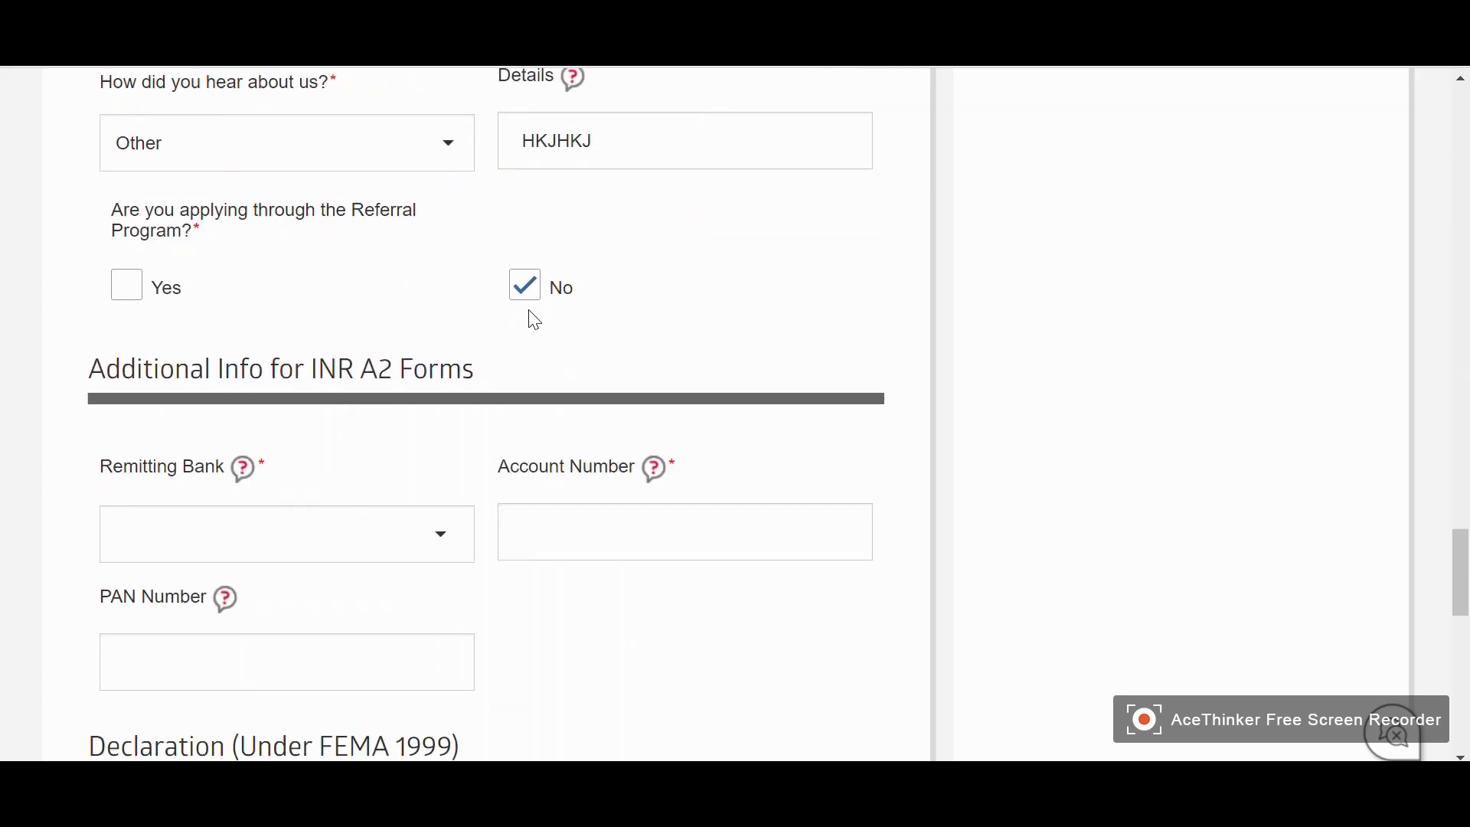
Choose HDFC BANK LTD as the remitting bank
{"action": "scroll", "coordinate": [35, 344], "scroll_direction": "down", "scroll_amount": 2}
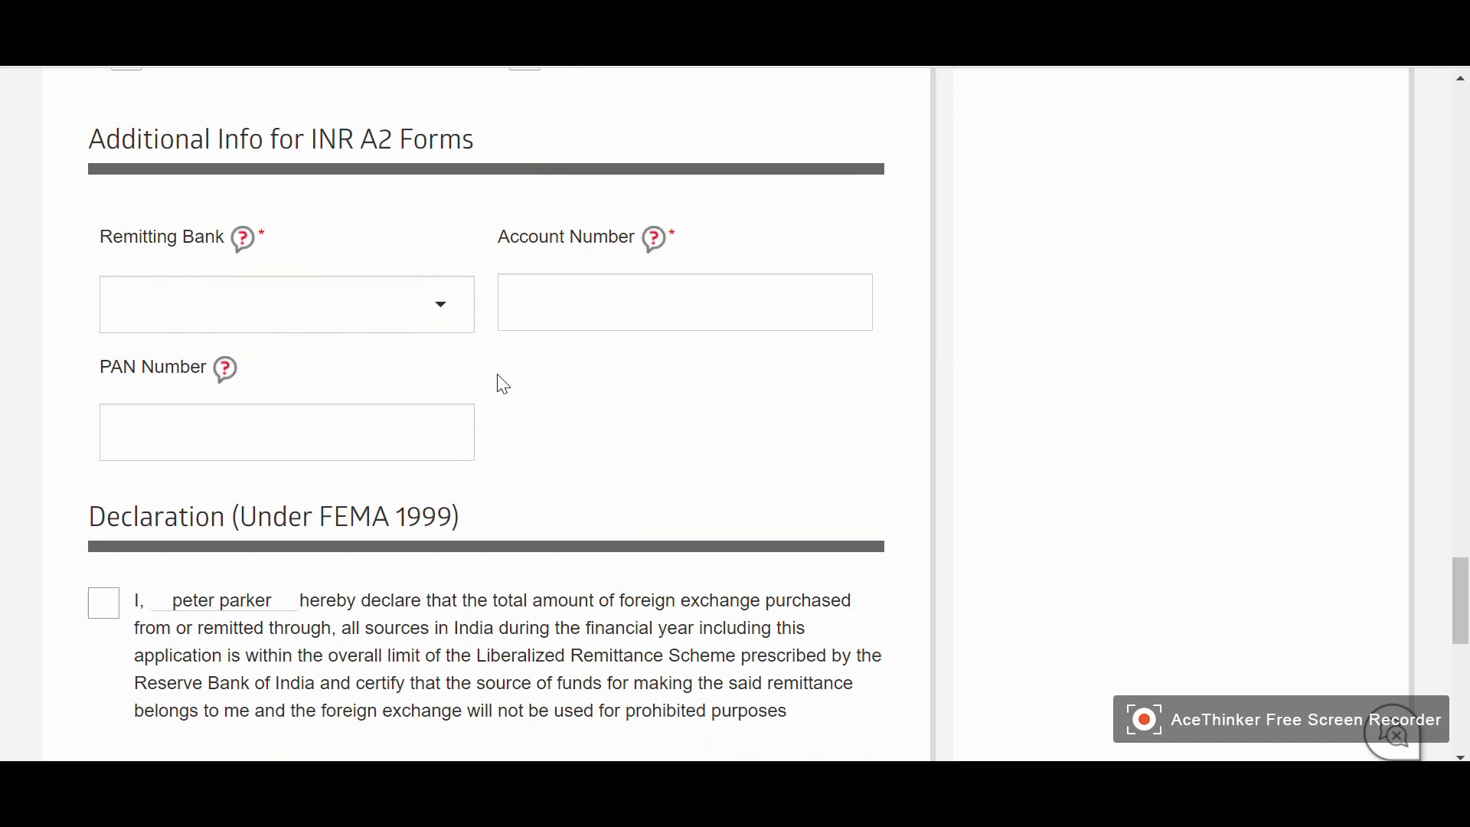
{"action": "left_click", "coordinate": [352, 305]}
{"action": "scroll", "coordinate": [298, 436], "scroll_direction": "down", "scroll_amount": 12}
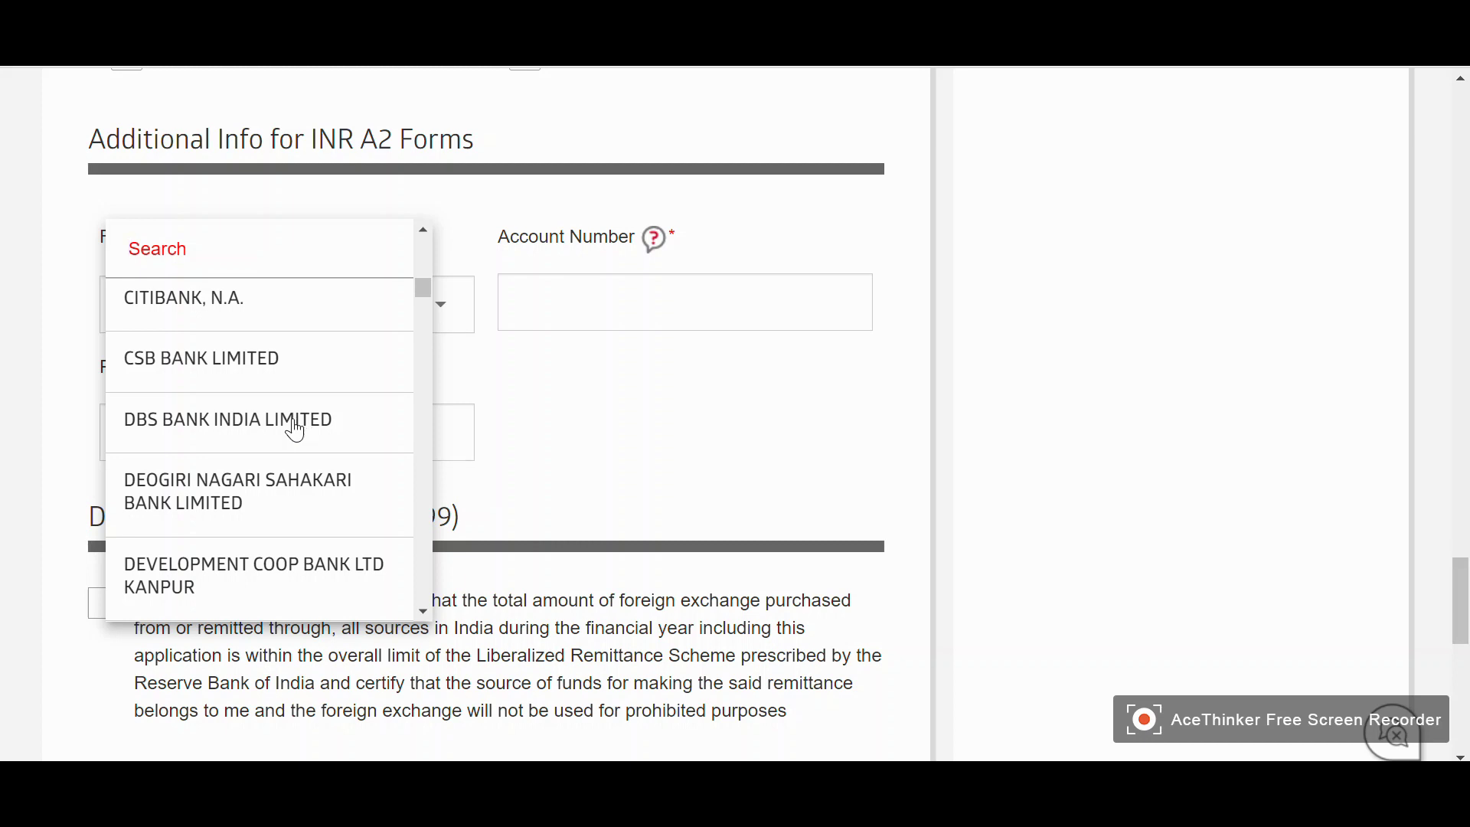
{"action": "scroll", "coordinate": [268, 402], "scroll_direction": "down", "scroll_amount": 3}
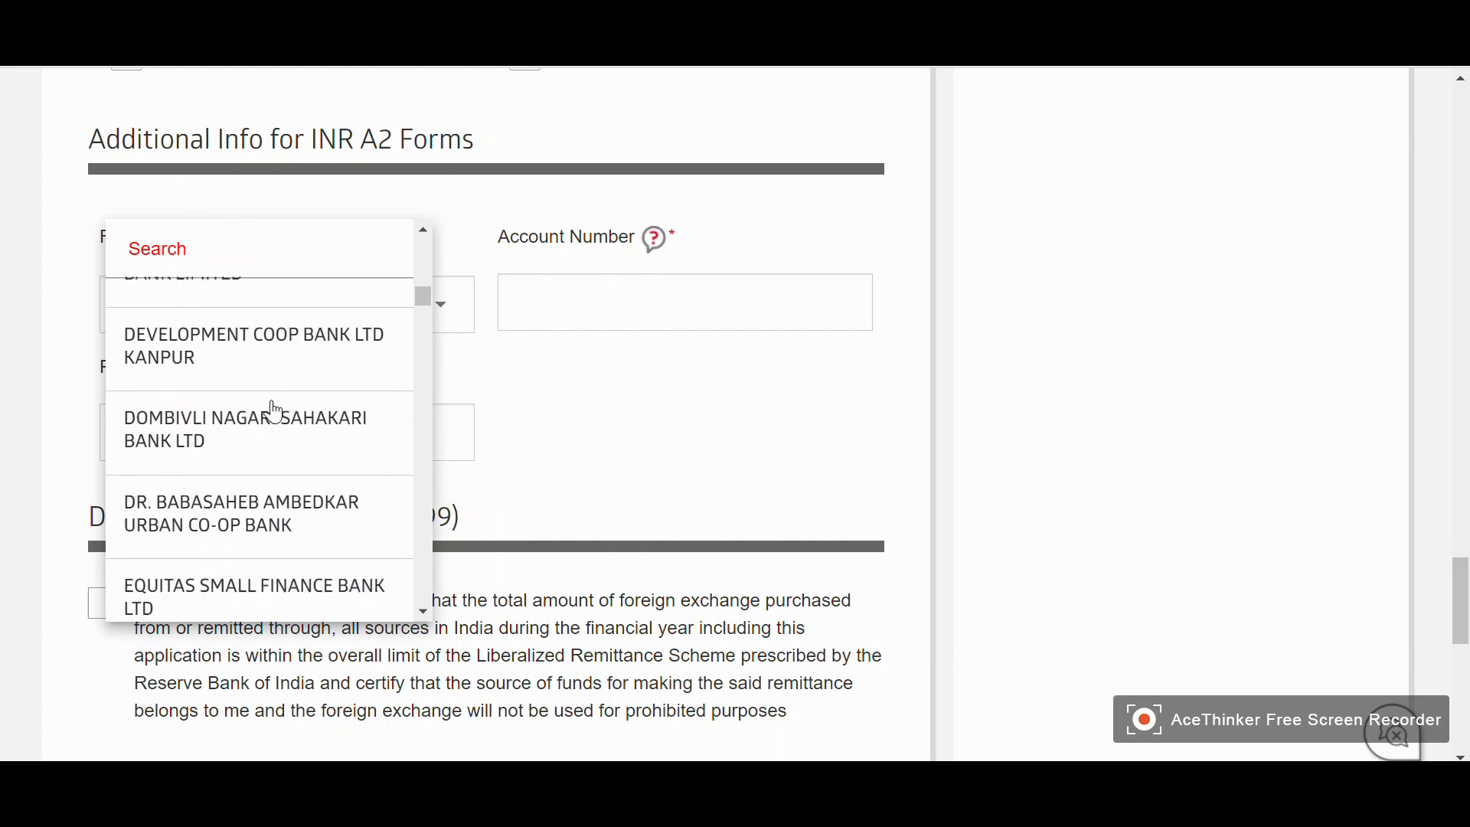
{"action": "scroll", "coordinate": [274, 412], "scroll_direction": "up", "scroll_amount": 2}
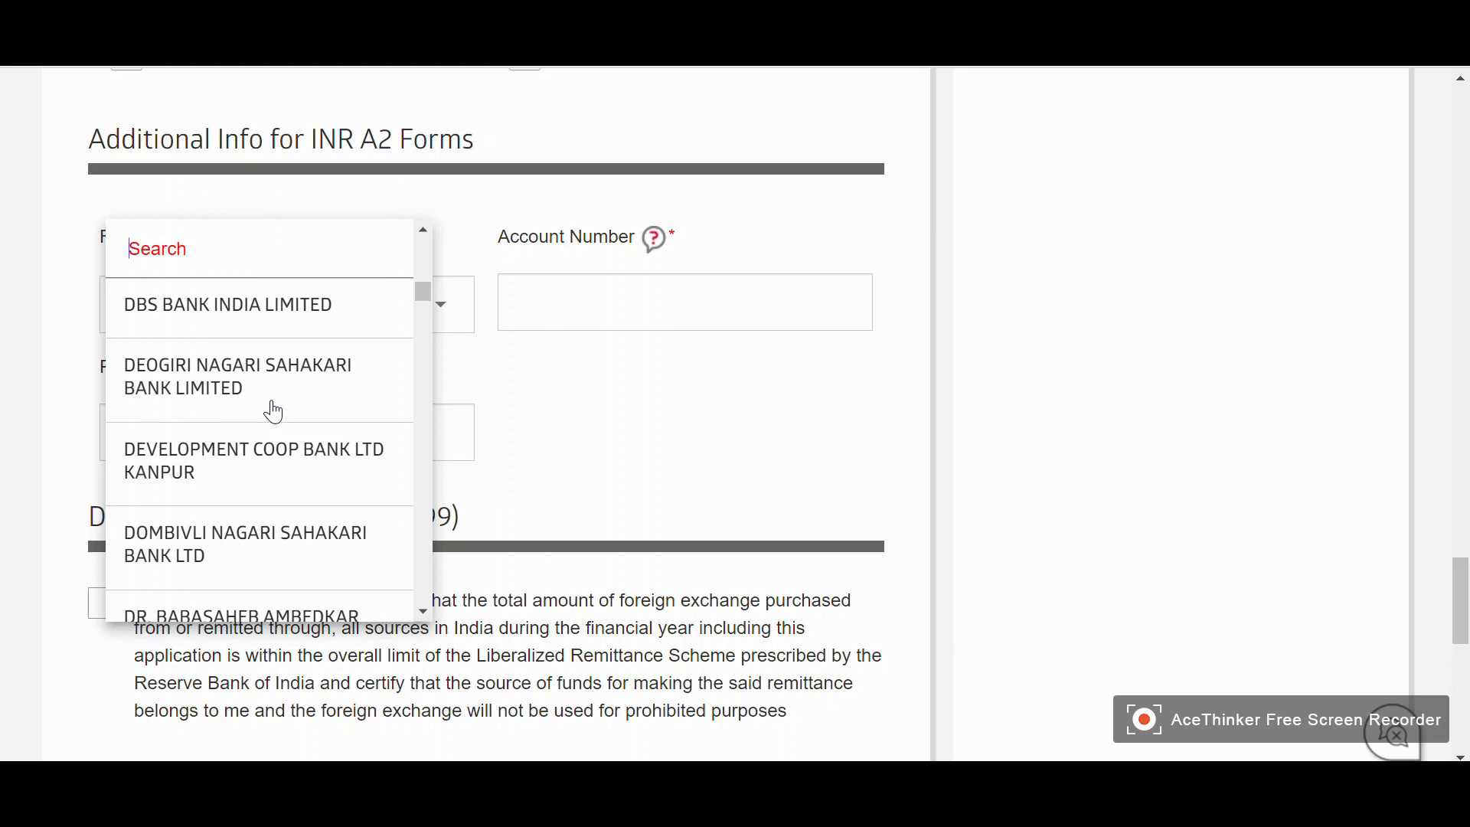
{"action": "scroll", "coordinate": [261, 392], "scroll_direction": "down", "scroll_amount": 3}
{"action": "scroll", "coordinate": [262, 392], "scroll_direction": "down", "scroll_amount": 5}
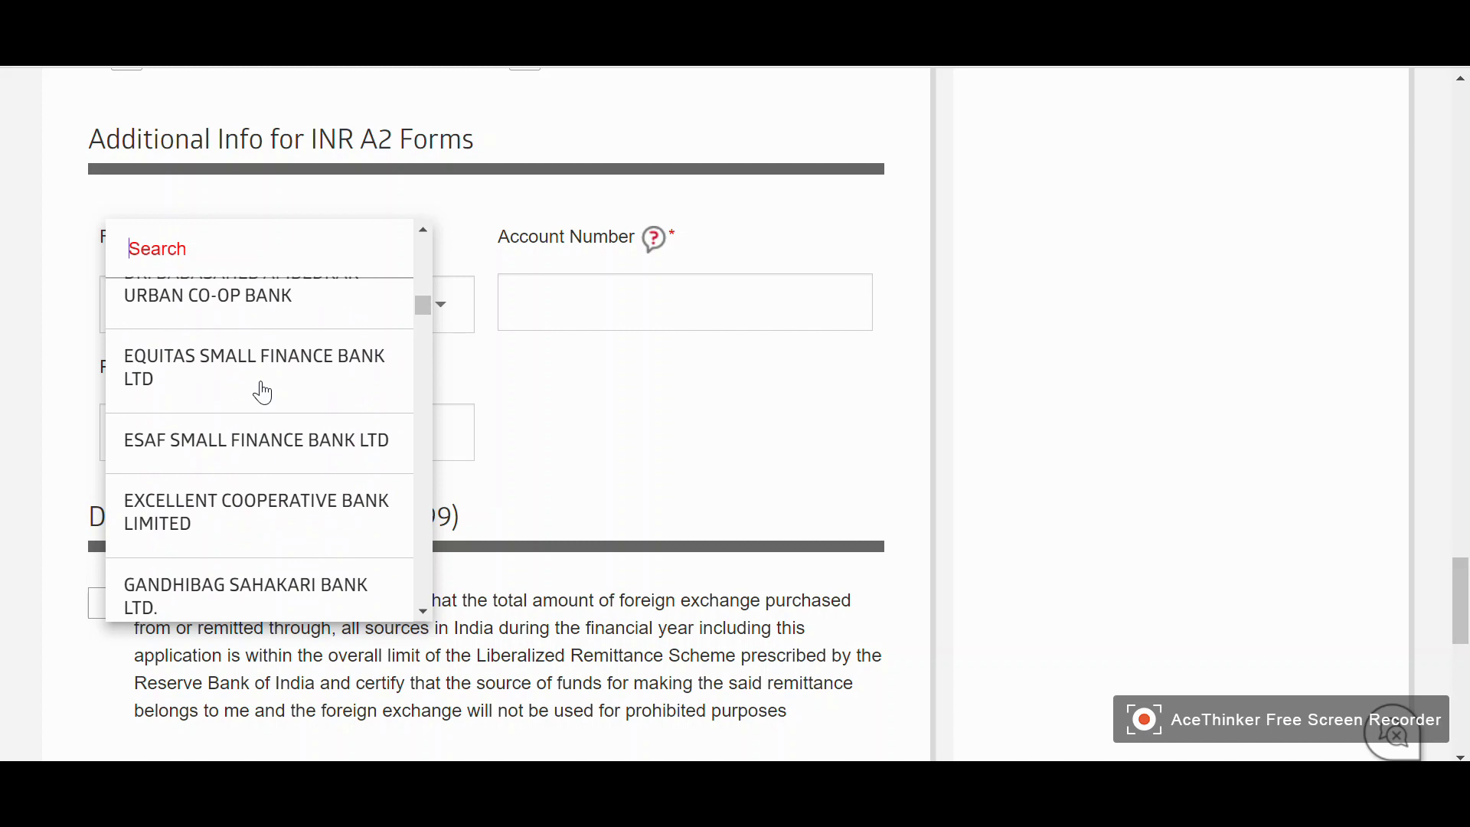
{"action": "scroll", "coordinate": [187, 417], "scroll_direction": "down", "scroll_amount": 3}
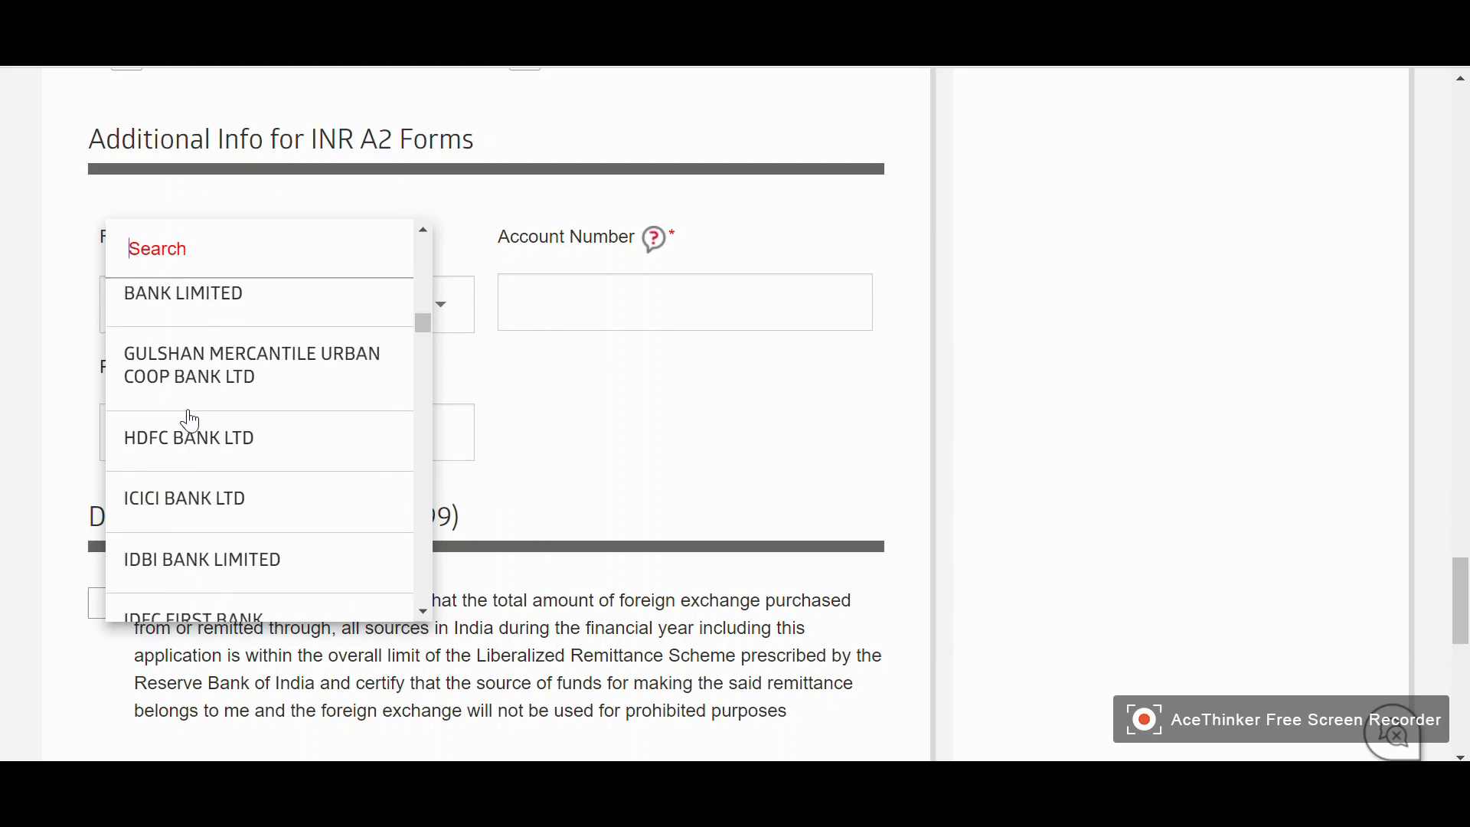
{"action": "scroll", "coordinate": [186, 435], "scroll_direction": "down", "scroll_amount": 2}
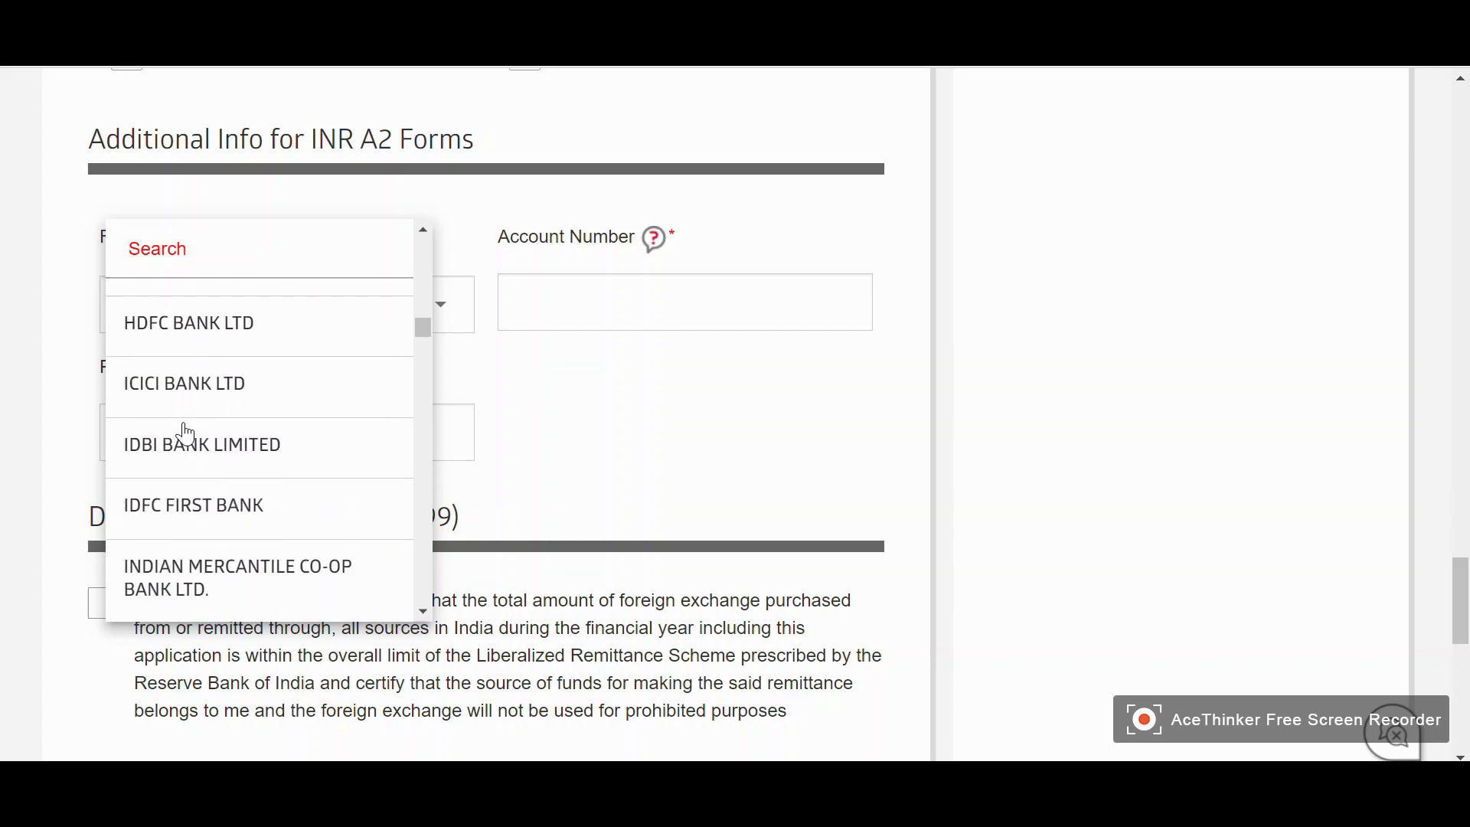
{"action": "left_click", "coordinate": [219, 327]}
Enter the bank account number and the PAN number
{"action": "left_click", "coordinate": [611, 309]}
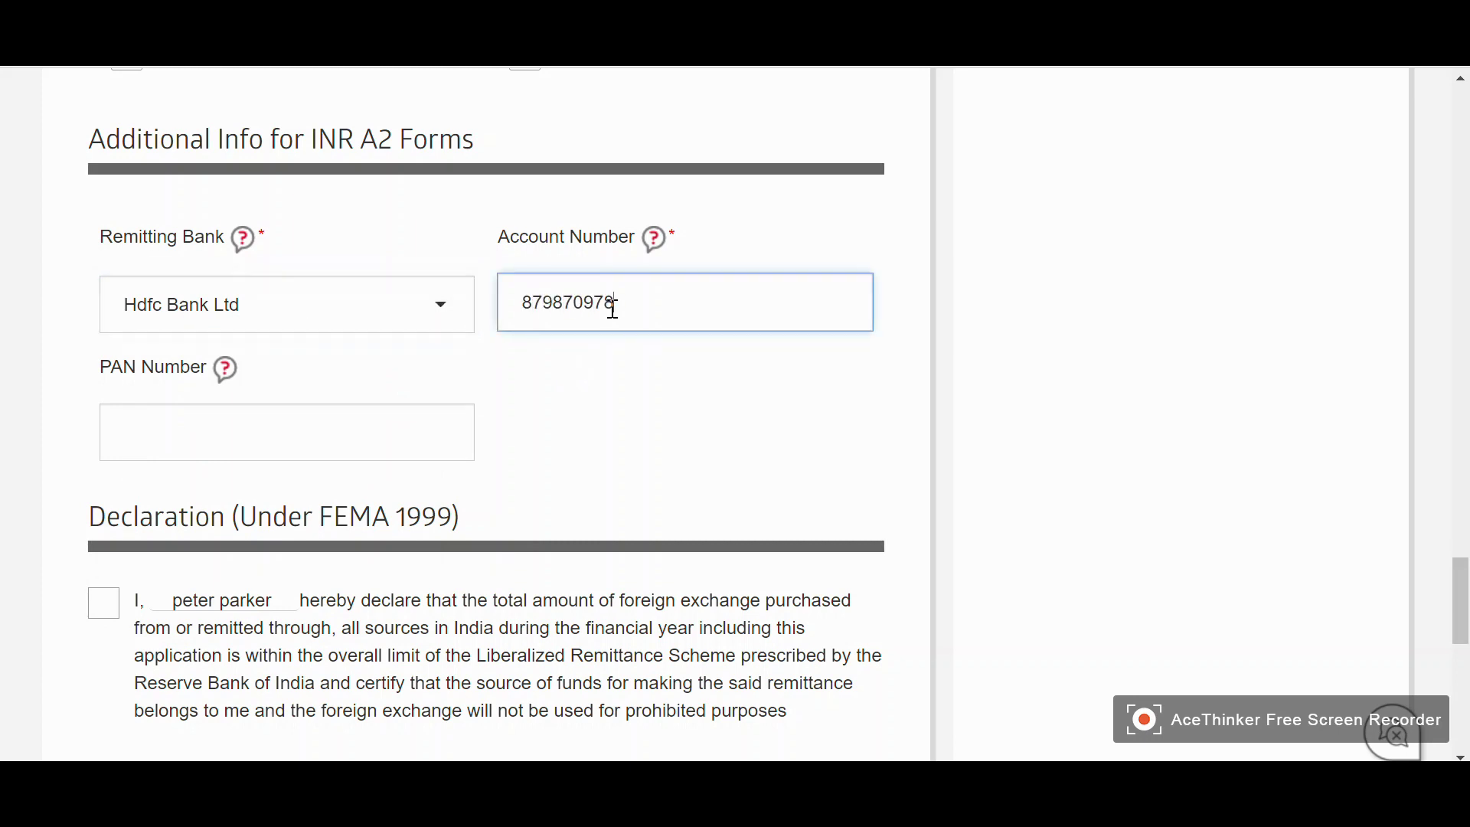
{"action": "left_click", "coordinate": [461, 423]}
{"action": "type", "text": "69869867979"}
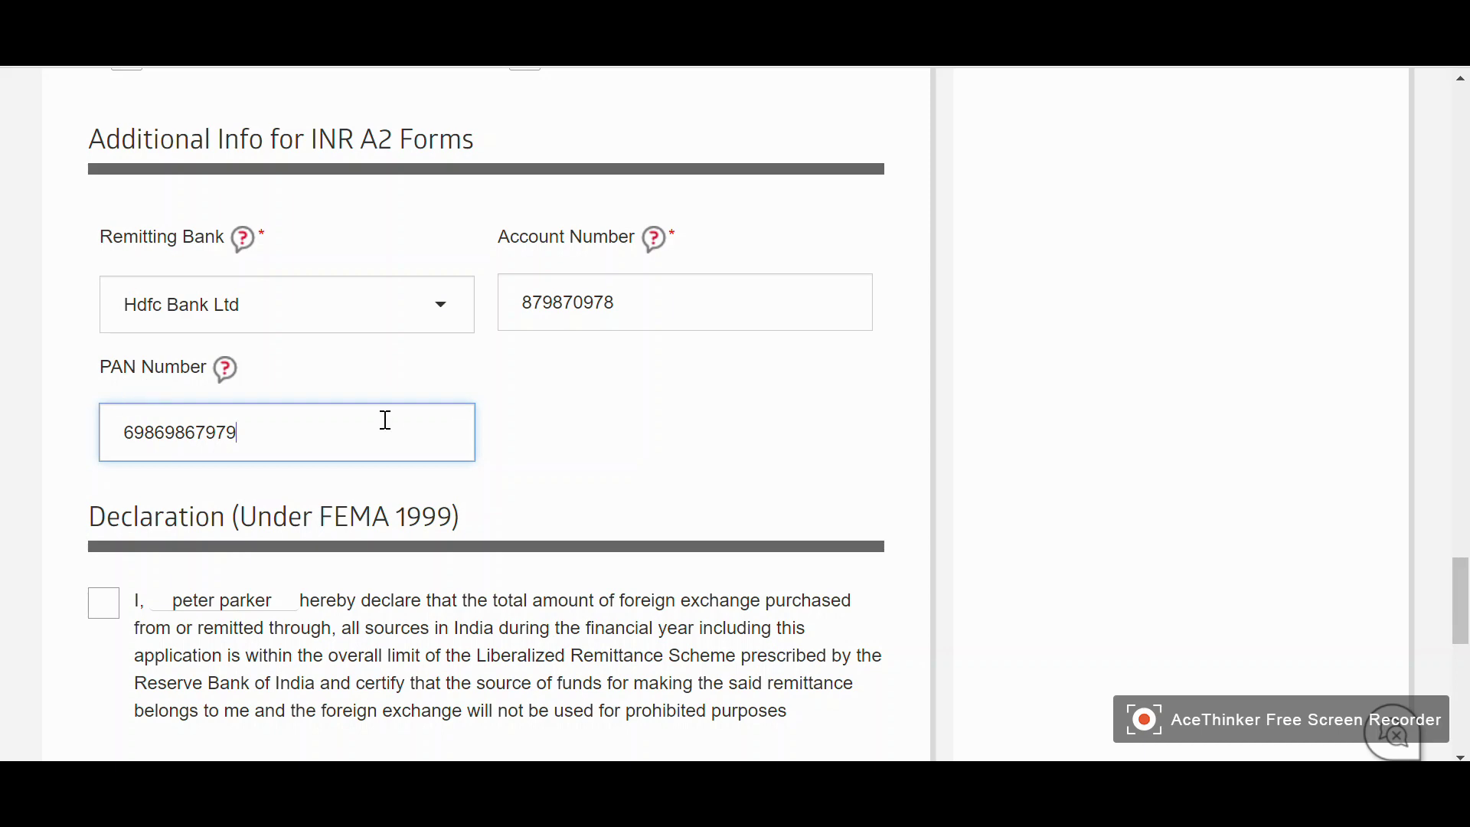
{"action": "scroll", "coordinate": [689, 436], "scroll_direction": "down", "scroll_amount": 5}
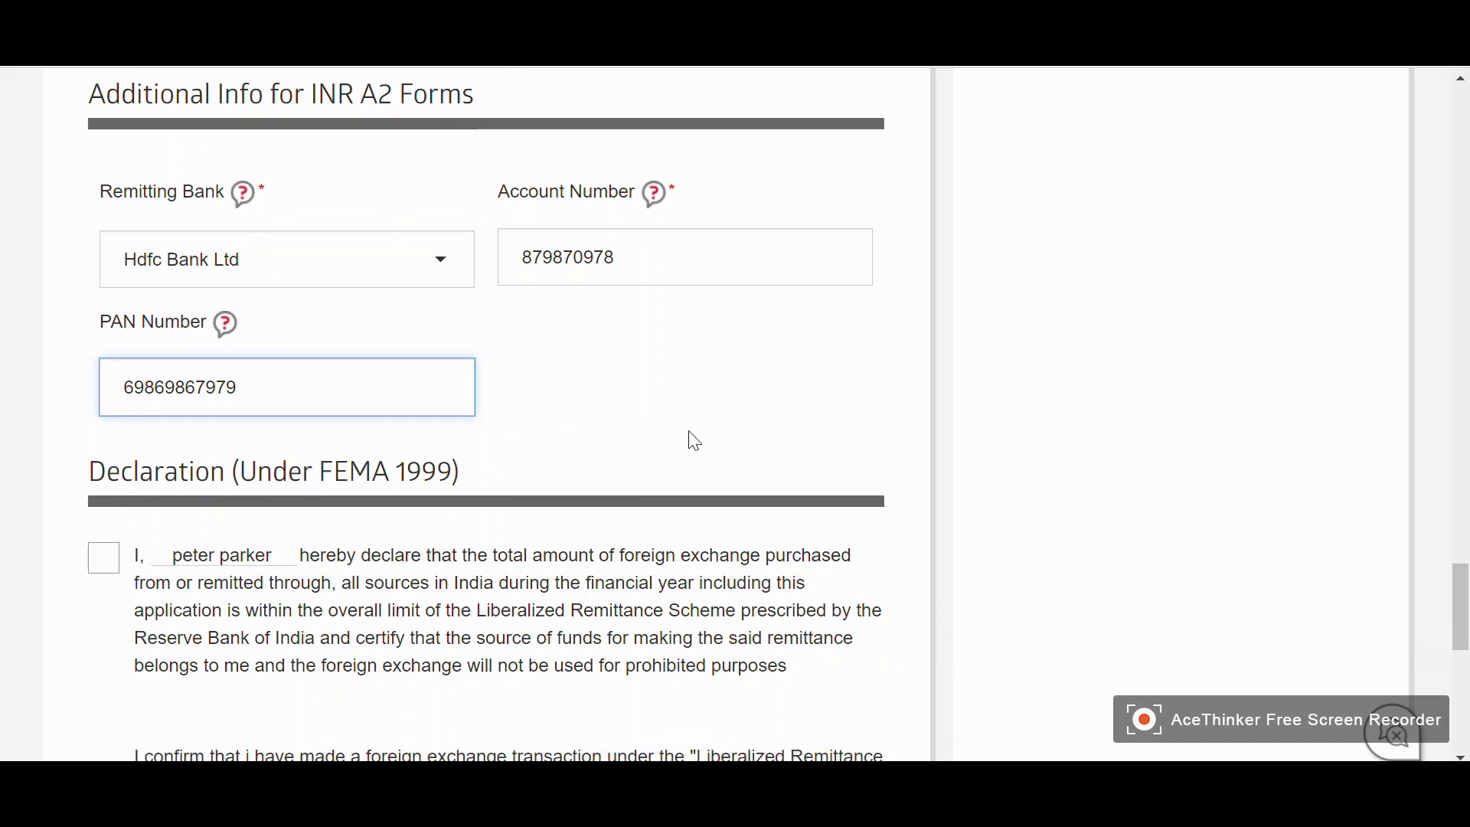
Tick the first FEMA declaration and the USD 250,000 annual limit declaration
{"action": "scroll", "coordinate": [69, 334], "scroll_direction": "down", "scroll_amount": 2}
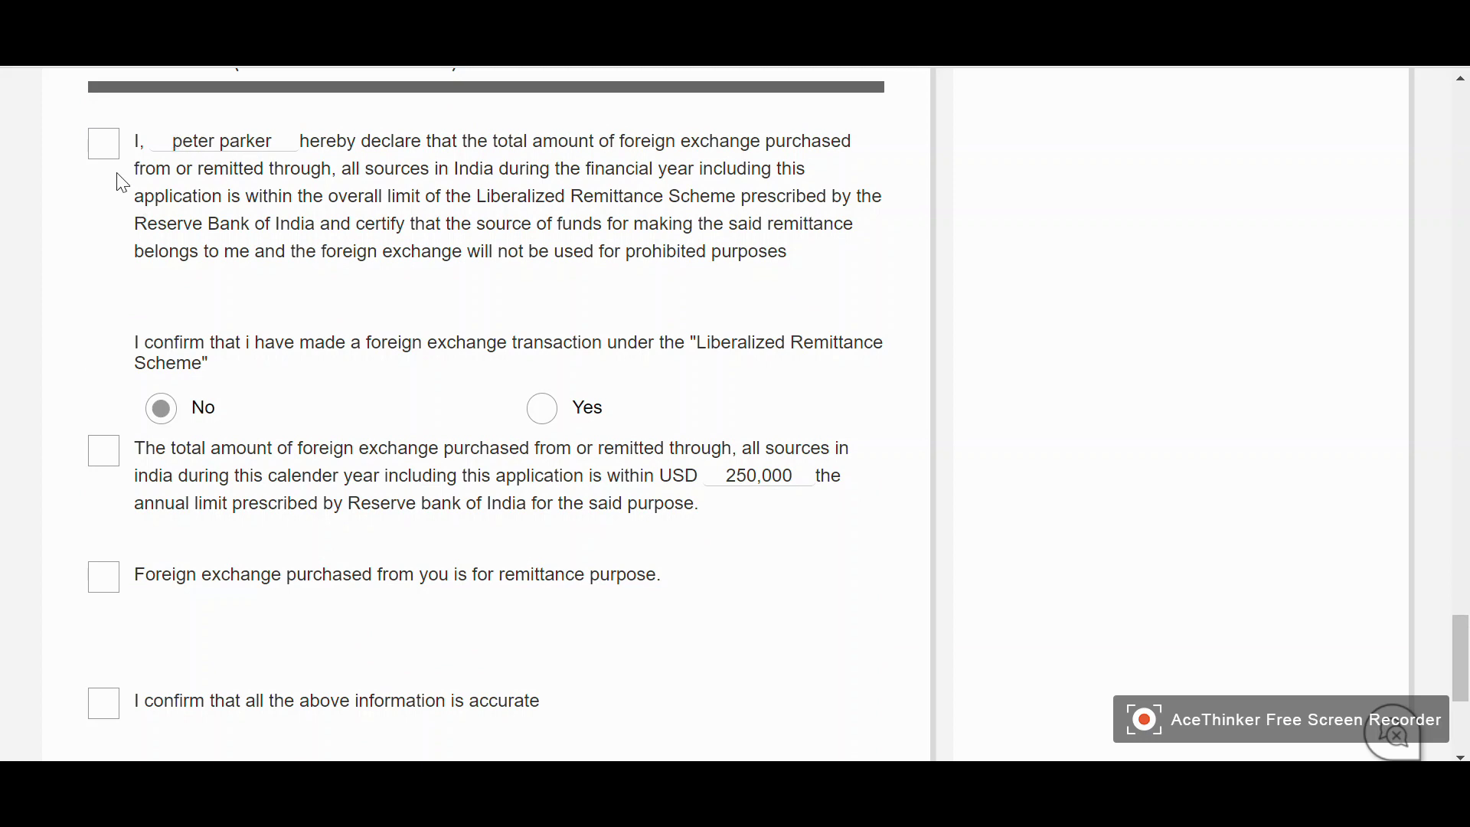
{"action": "left_click", "coordinate": [105, 145]}
{"action": "scroll", "coordinate": [49, 286], "scroll_direction": "down", "scroll_amount": 2}
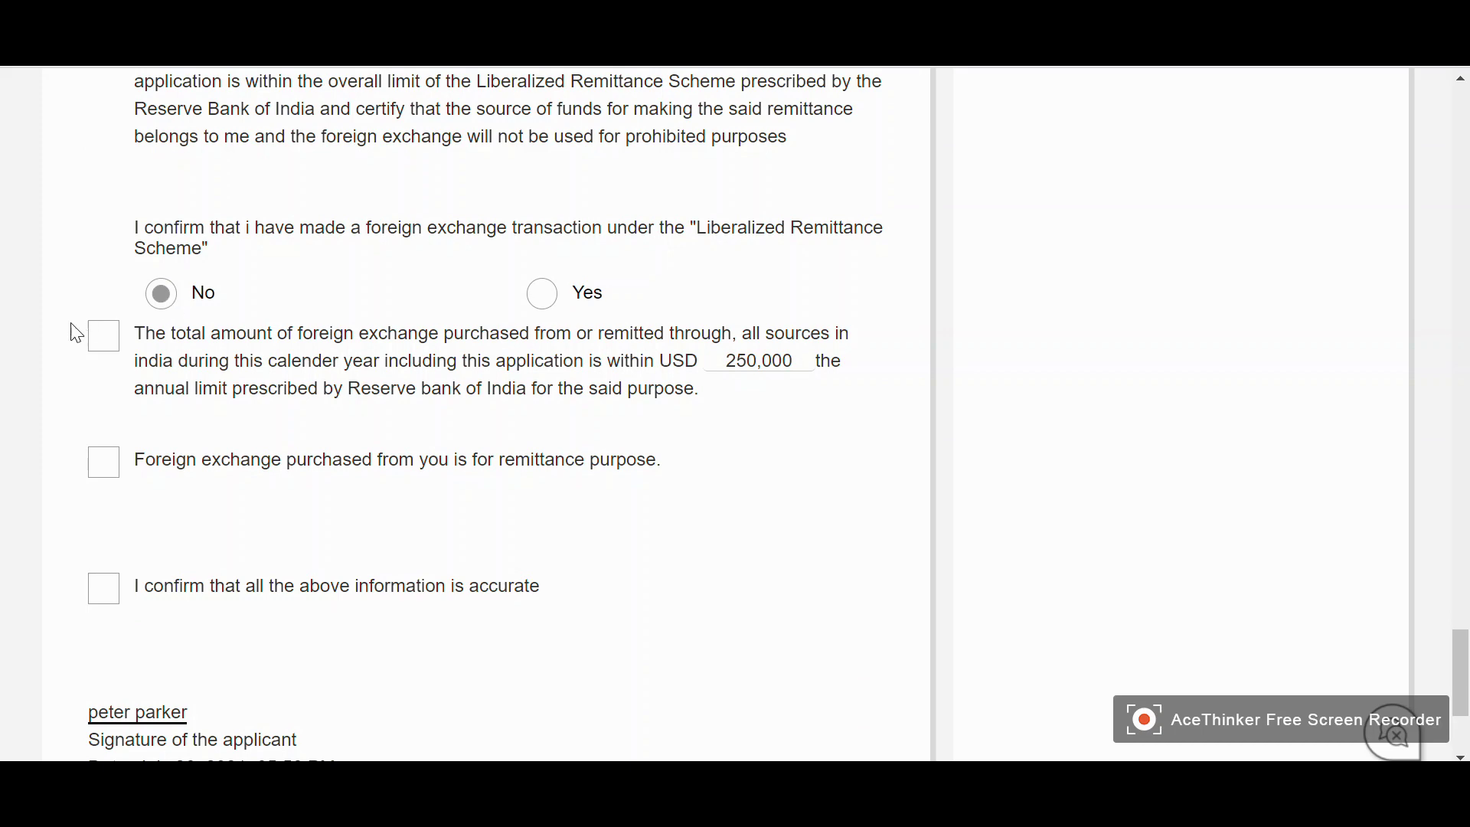
{"action": "scroll", "coordinate": [46, 330], "scroll_direction": "down", "scroll_amount": 2}
{"action": "left_click", "coordinate": [107, 230]}
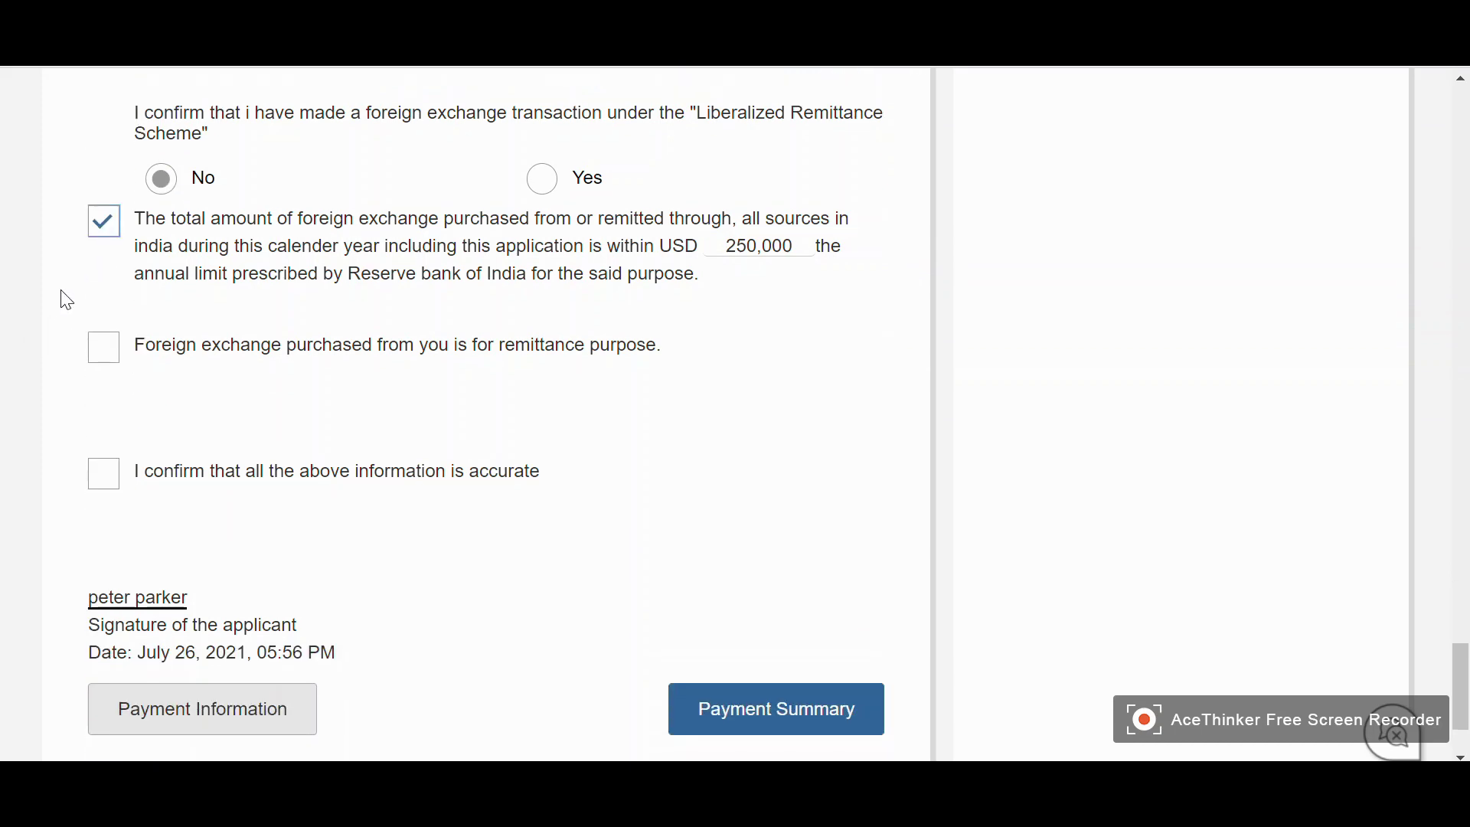
{"action": "scroll", "coordinate": [59, 298], "scroll_direction": "down", "scroll_amount": 2}
Tick the remittance-purpose and accuracy declarations, then proceed to the Payment Summary
{"action": "scroll", "coordinate": [260, 350], "scroll_direction": "up", "scroll_amount": 6}
{"action": "scroll", "coordinate": [377, 337], "scroll_direction": "up", "scroll_amount": 2}
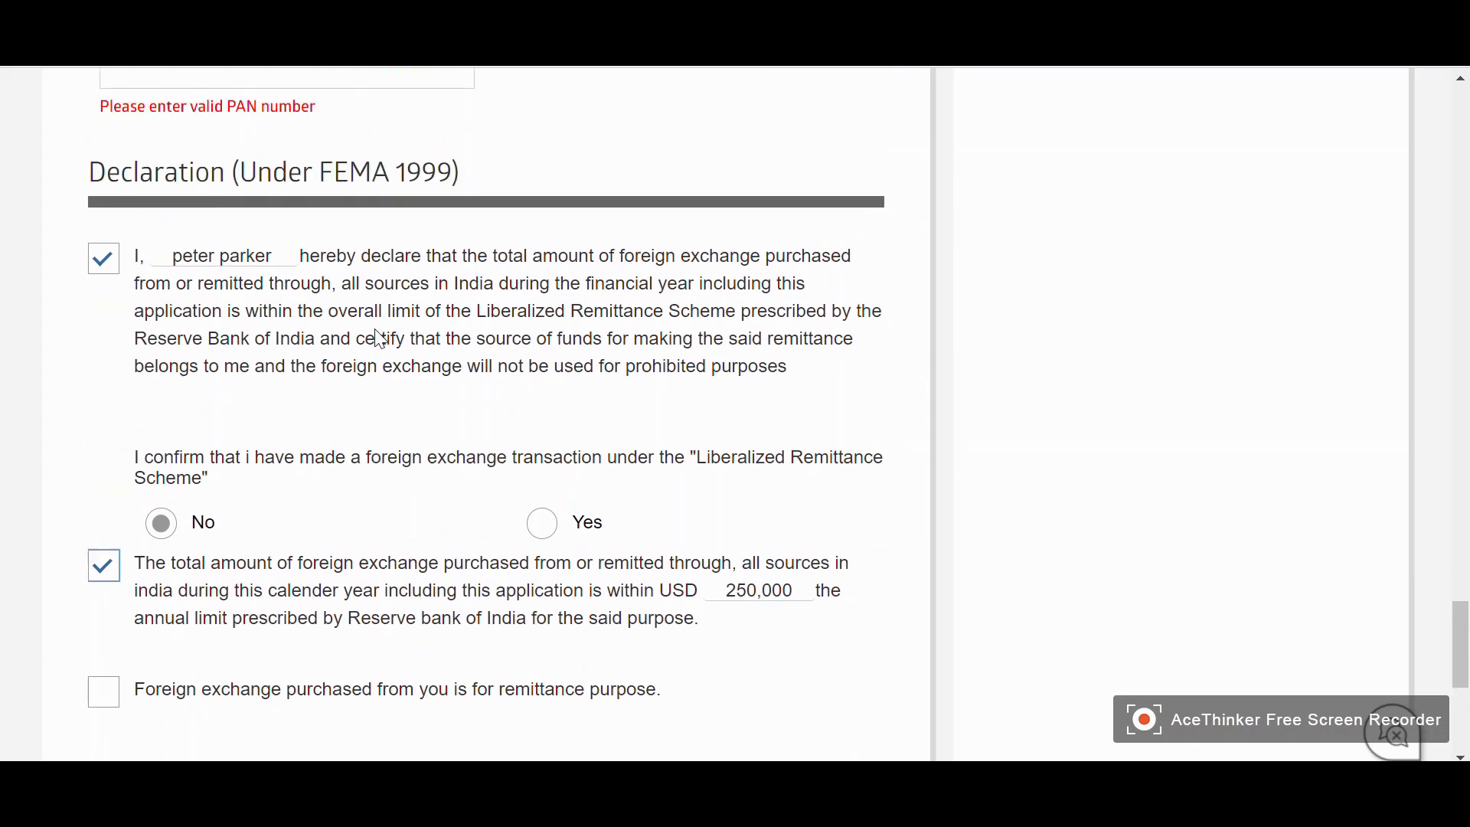
{"action": "scroll", "coordinate": [298, 367], "scroll_direction": "down", "scroll_amount": 6}
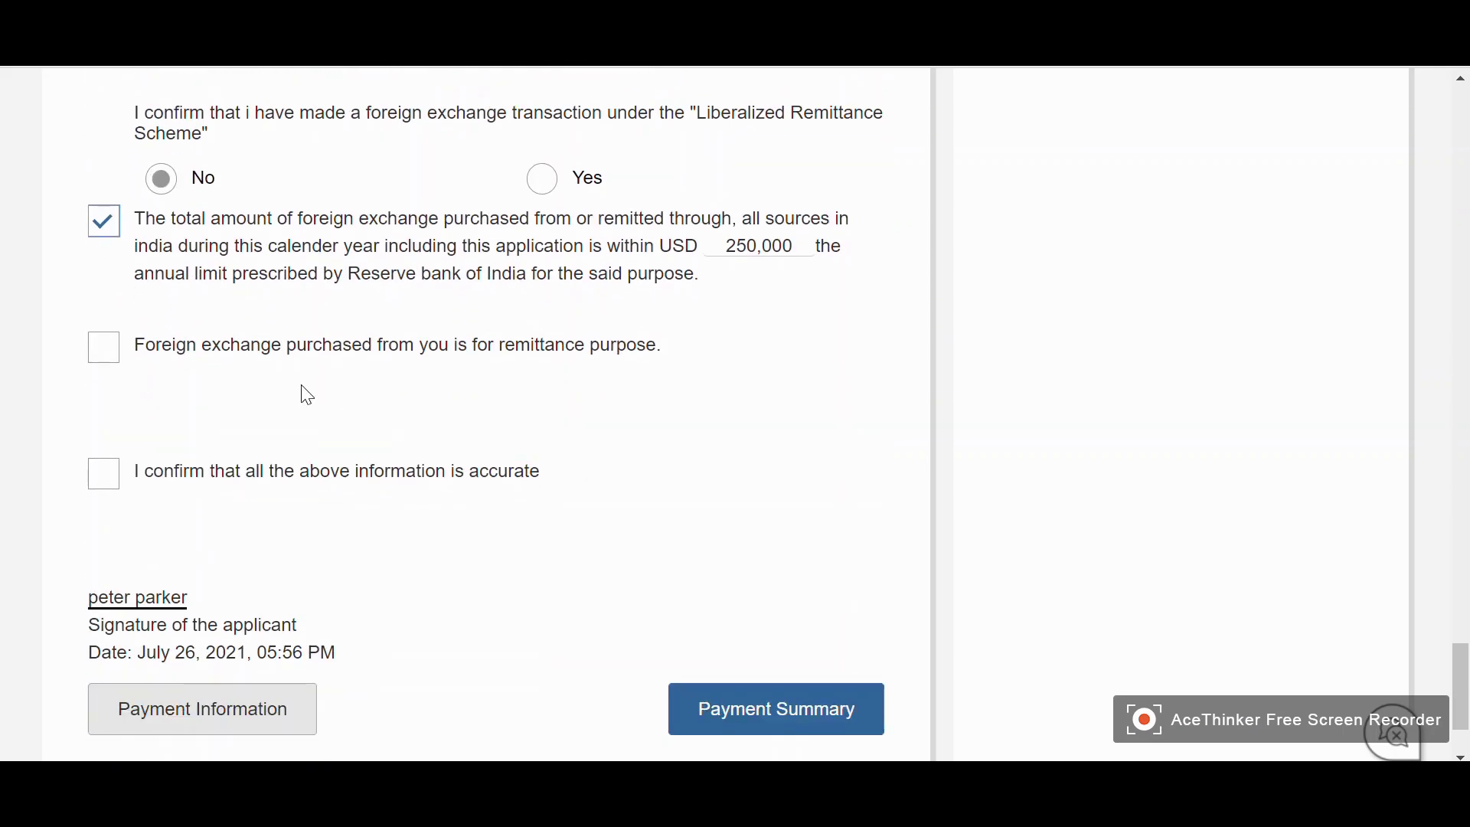
{"action": "left_click", "coordinate": [108, 352]}
{"action": "scroll", "coordinate": [183, 375], "scroll_direction": "down", "scroll_amount": 2}
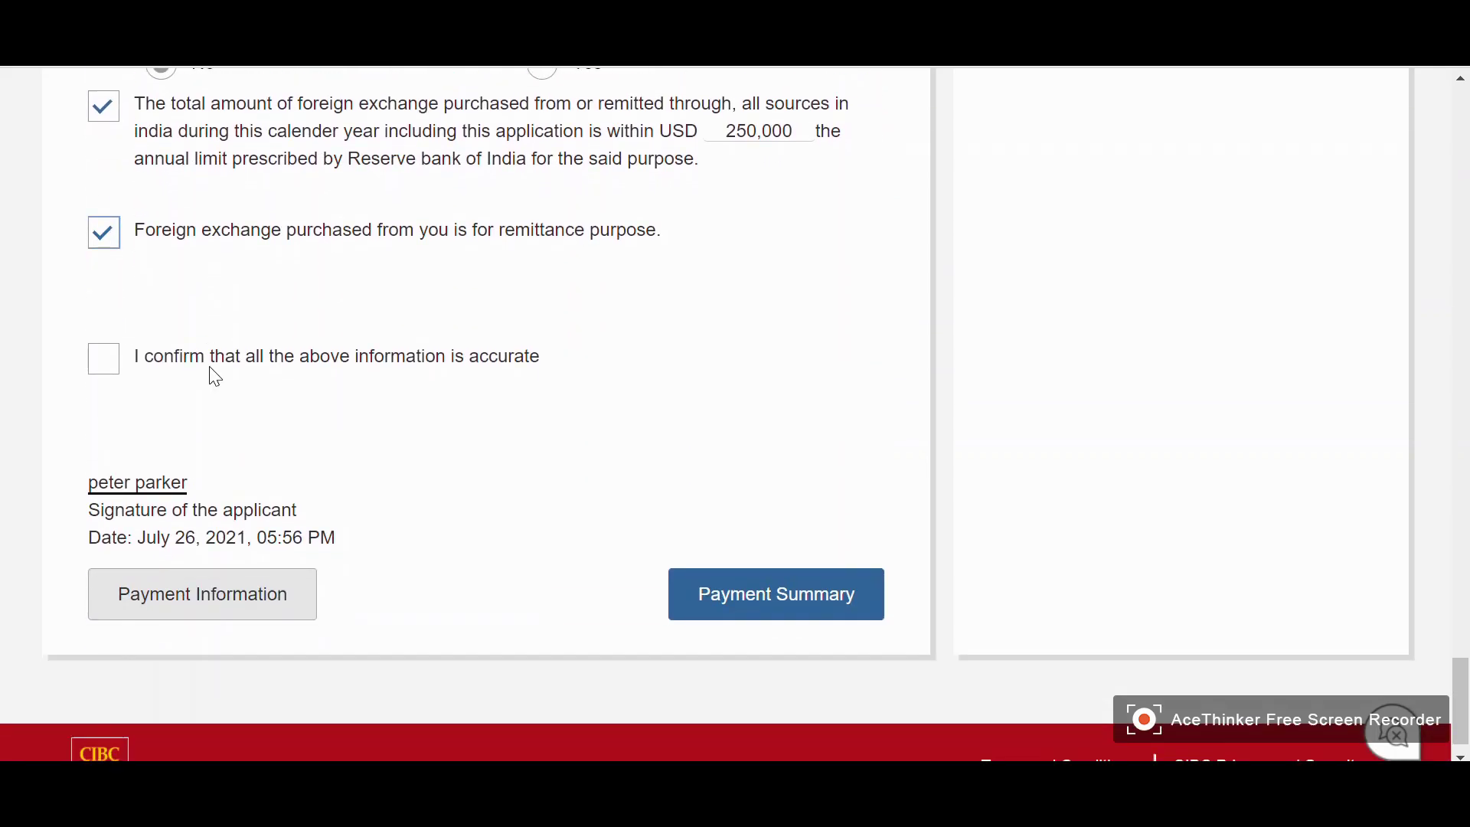
{"action": "left_click", "coordinate": [103, 360]}
{"action": "scroll", "coordinate": [230, 405], "scroll_direction": "down", "scroll_amount": 1}
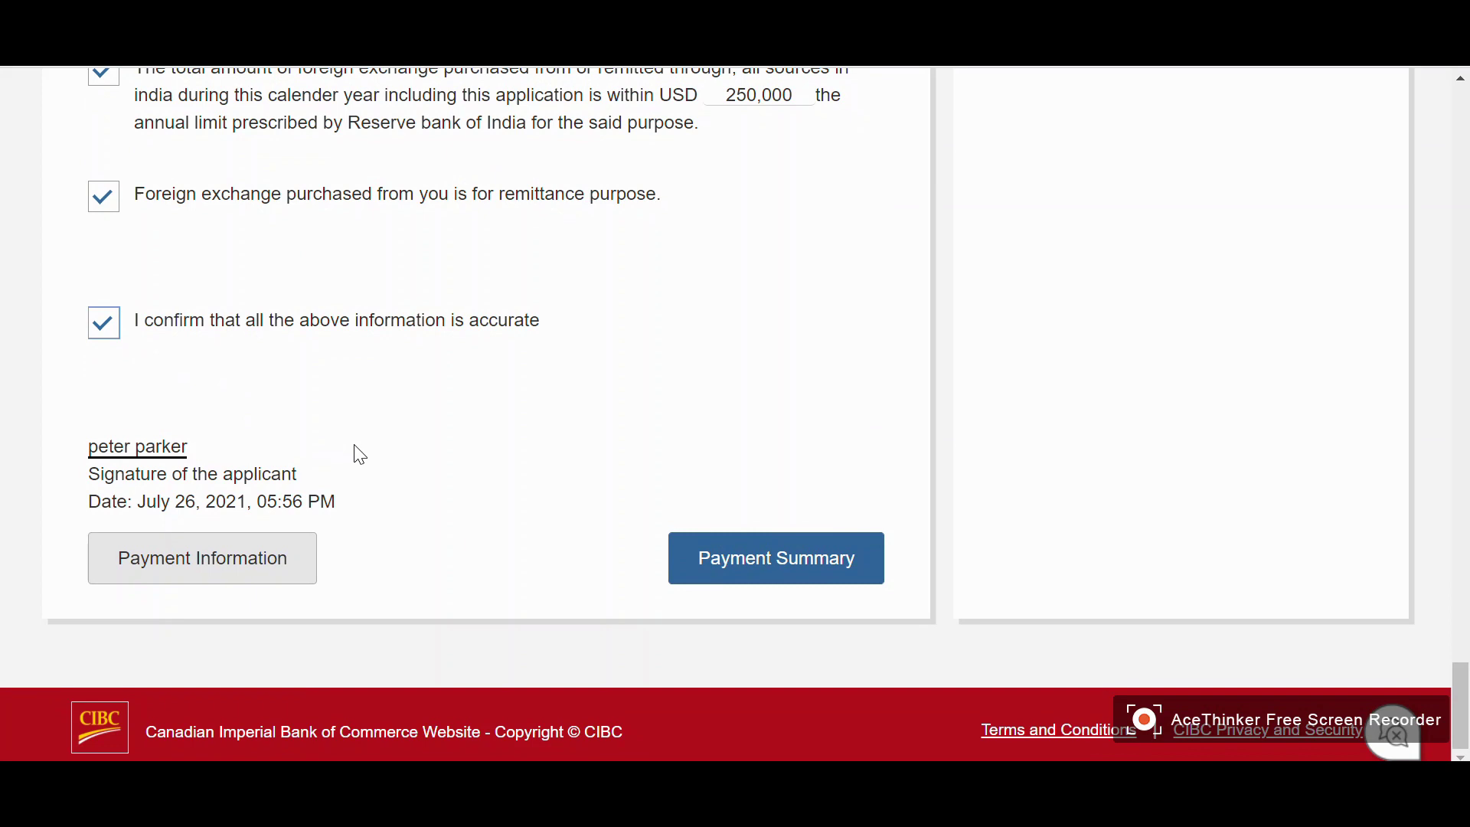
{"action": "left_click", "coordinate": [757, 567]}
Scroll through the summary to review the student, passport, referral and HDFC Bank details
{"action": "scroll", "coordinate": [949, 406], "scroll_direction": "up", "scroll_amount": 2}
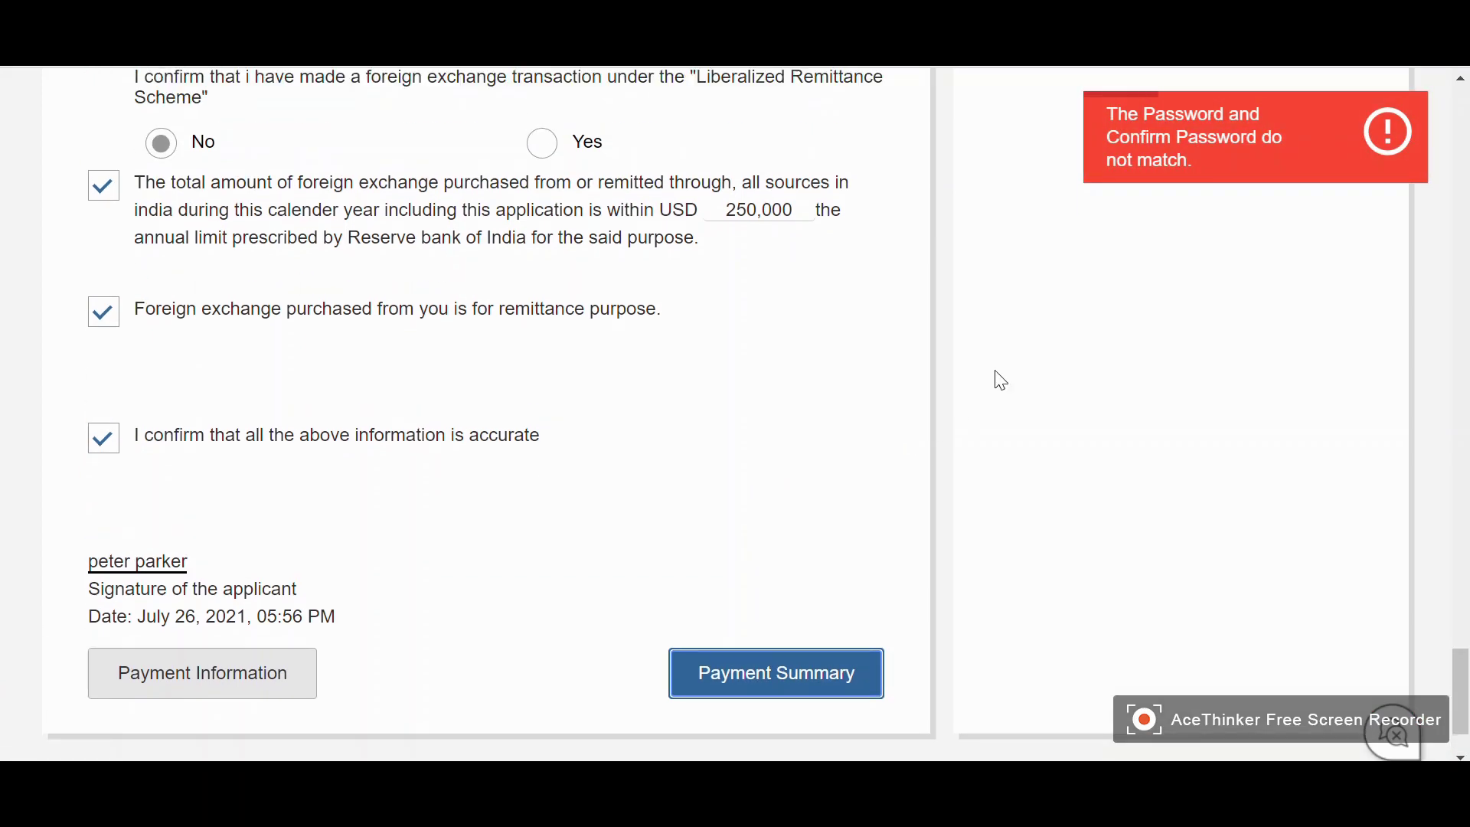
{"action": "scroll", "coordinate": [1000, 381], "scroll_direction": "up", "scroll_amount": 4}
{"action": "scroll", "coordinate": [1008, 364], "scroll_direction": "up", "scroll_amount": 7}
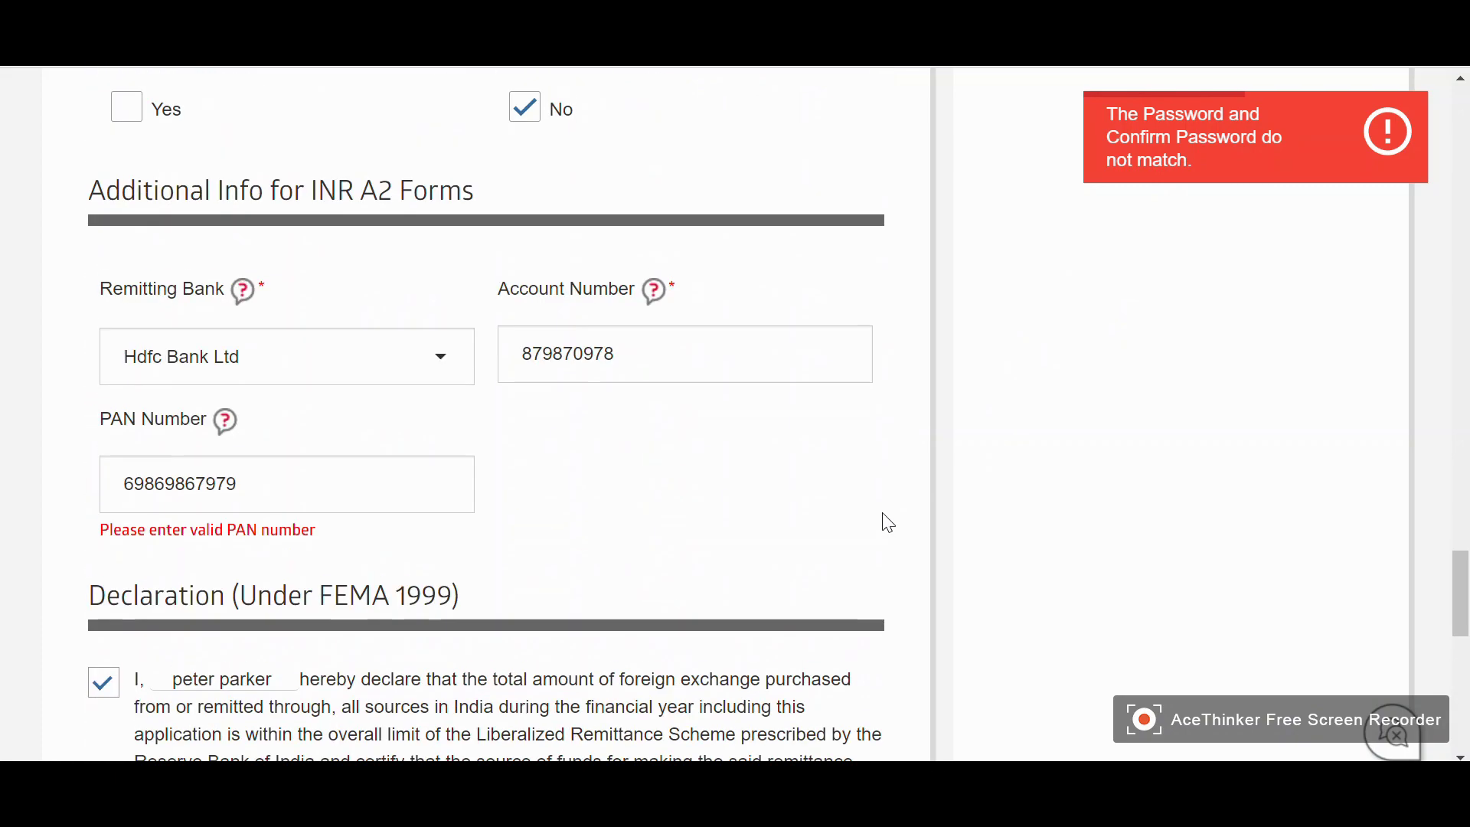
{"action": "scroll", "coordinate": [476, 567], "scroll_direction": "up", "scroll_amount": 14}
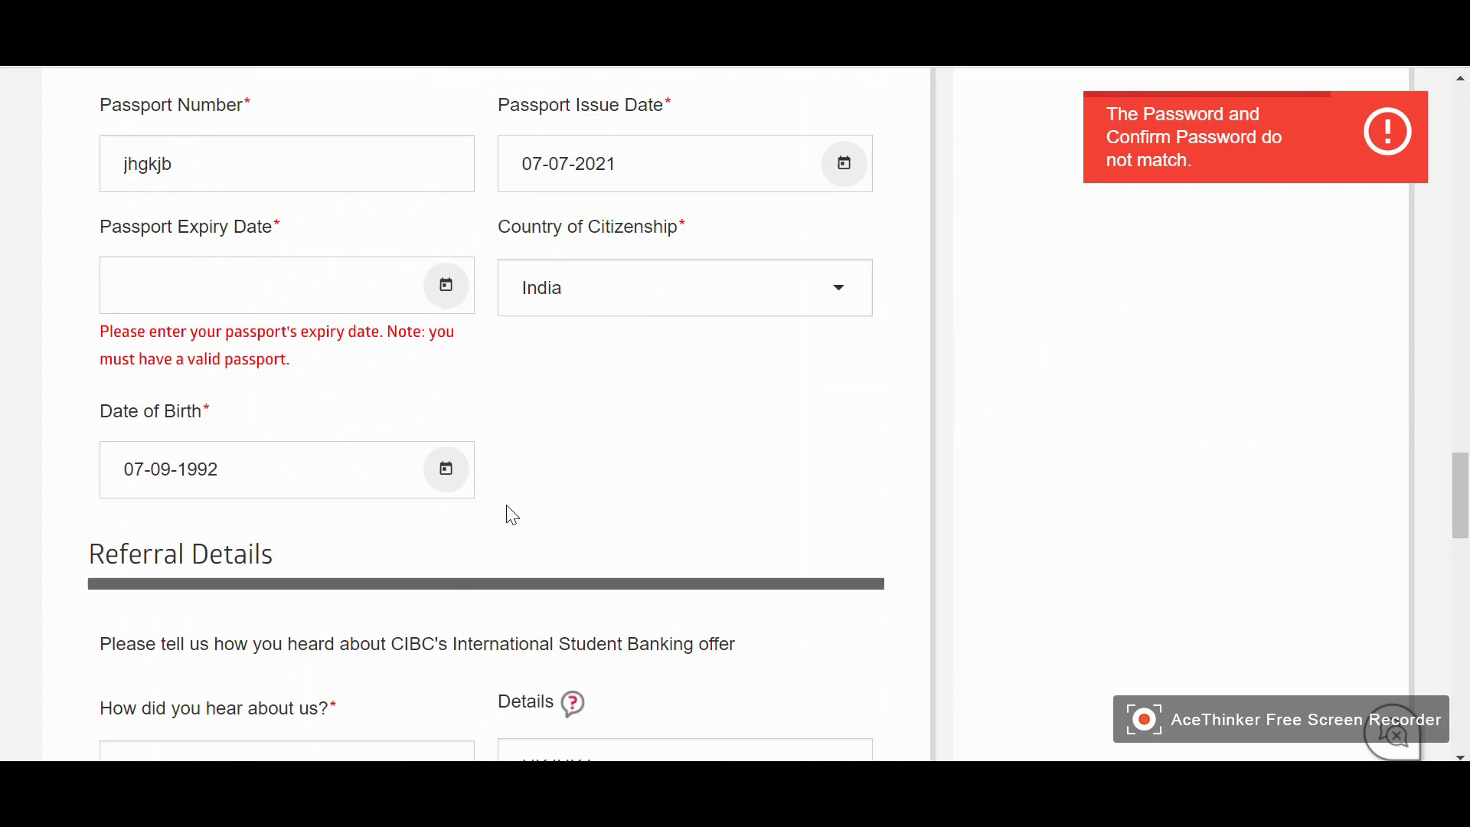
{"action": "scroll", "coordinate": [338, 494], "scroll_direction": "down", "scroll_amount": 3}
{"action": "scroll", "coordinate": [555, 499], "scroll_direction": "up", "scroll_amount": 12}
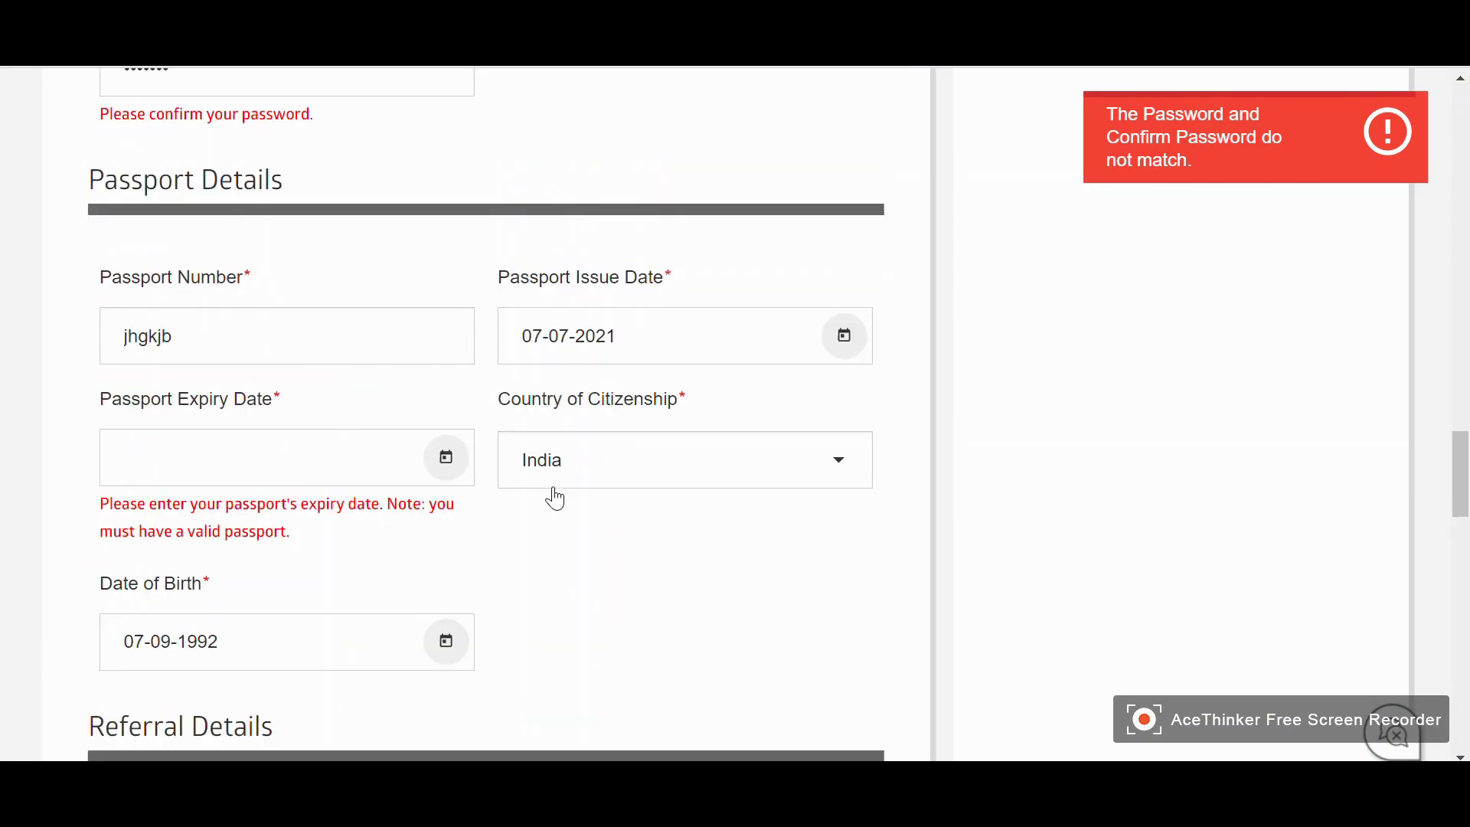
{"action": "scroll", "coordinate": [564, 511], "scroll_direction": "up", "scroll_amount": 16}
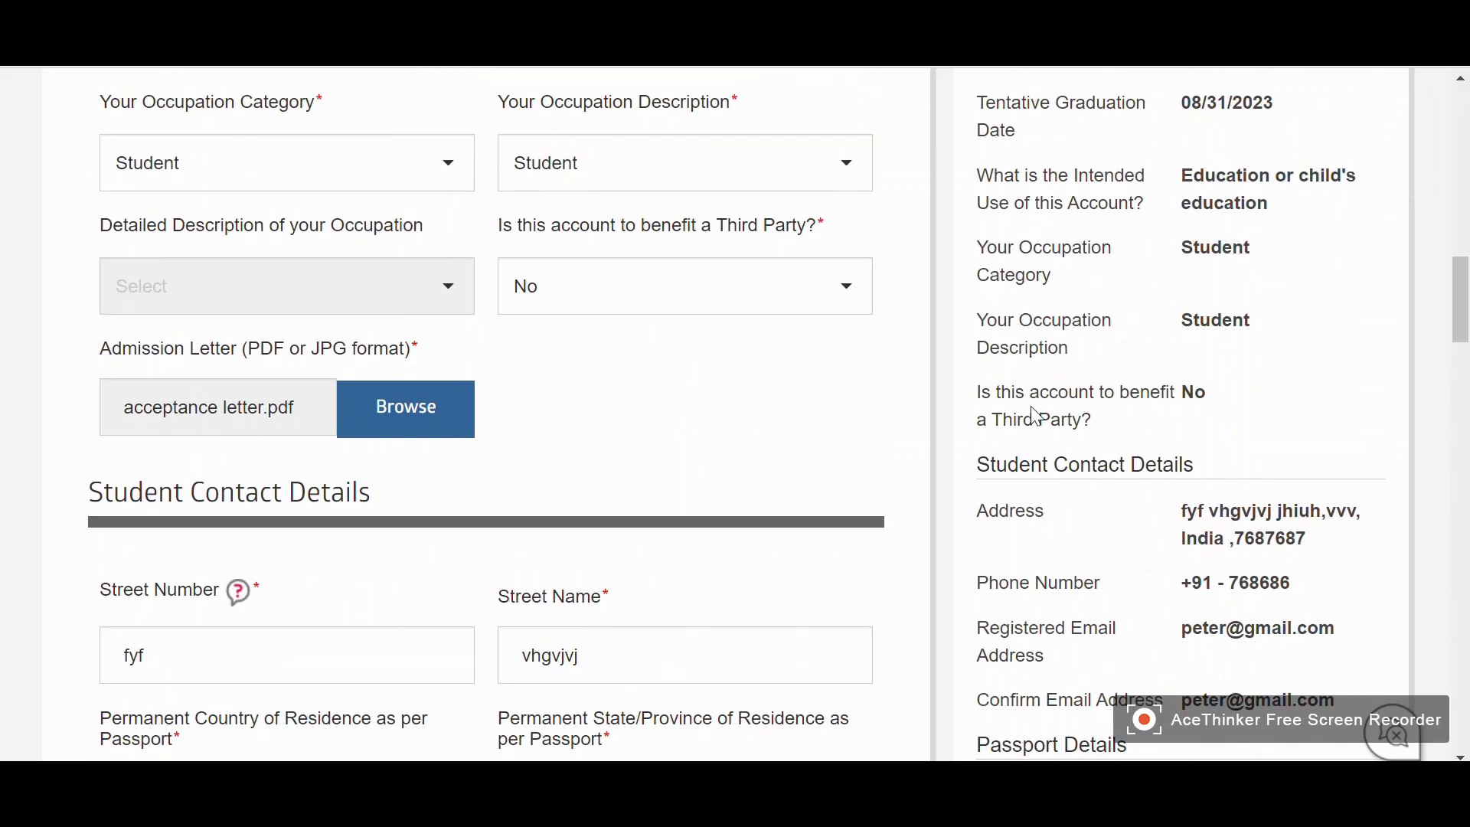
{"action": "scroll", "coordinate": [1053, 371], "scroll_direction": "up", "scroll_amount": 6}
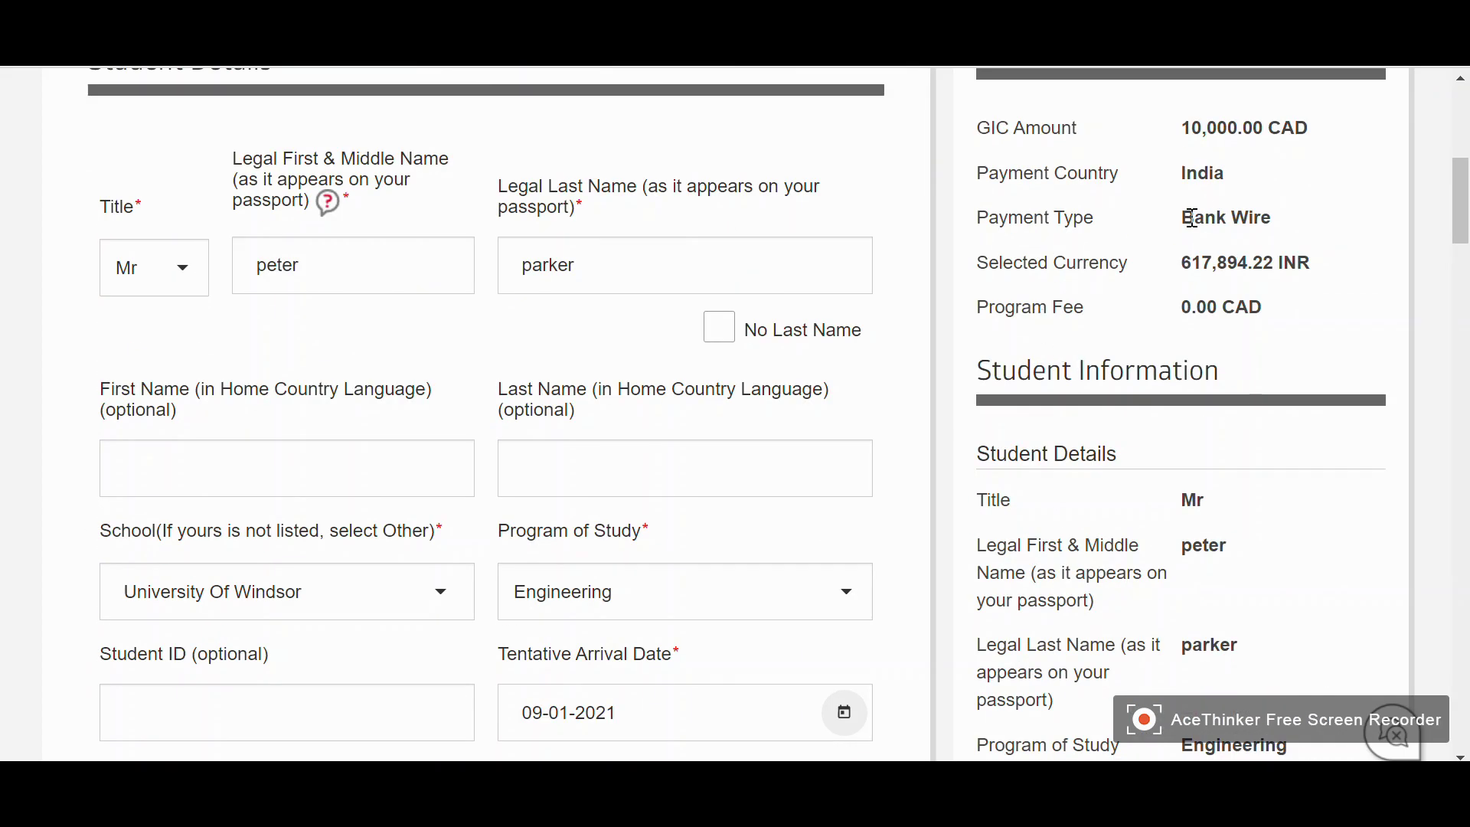
{"action": "scroll", "coordinate": [1208, 247], "scroll_direction": "down", "scroll_amount": 12}
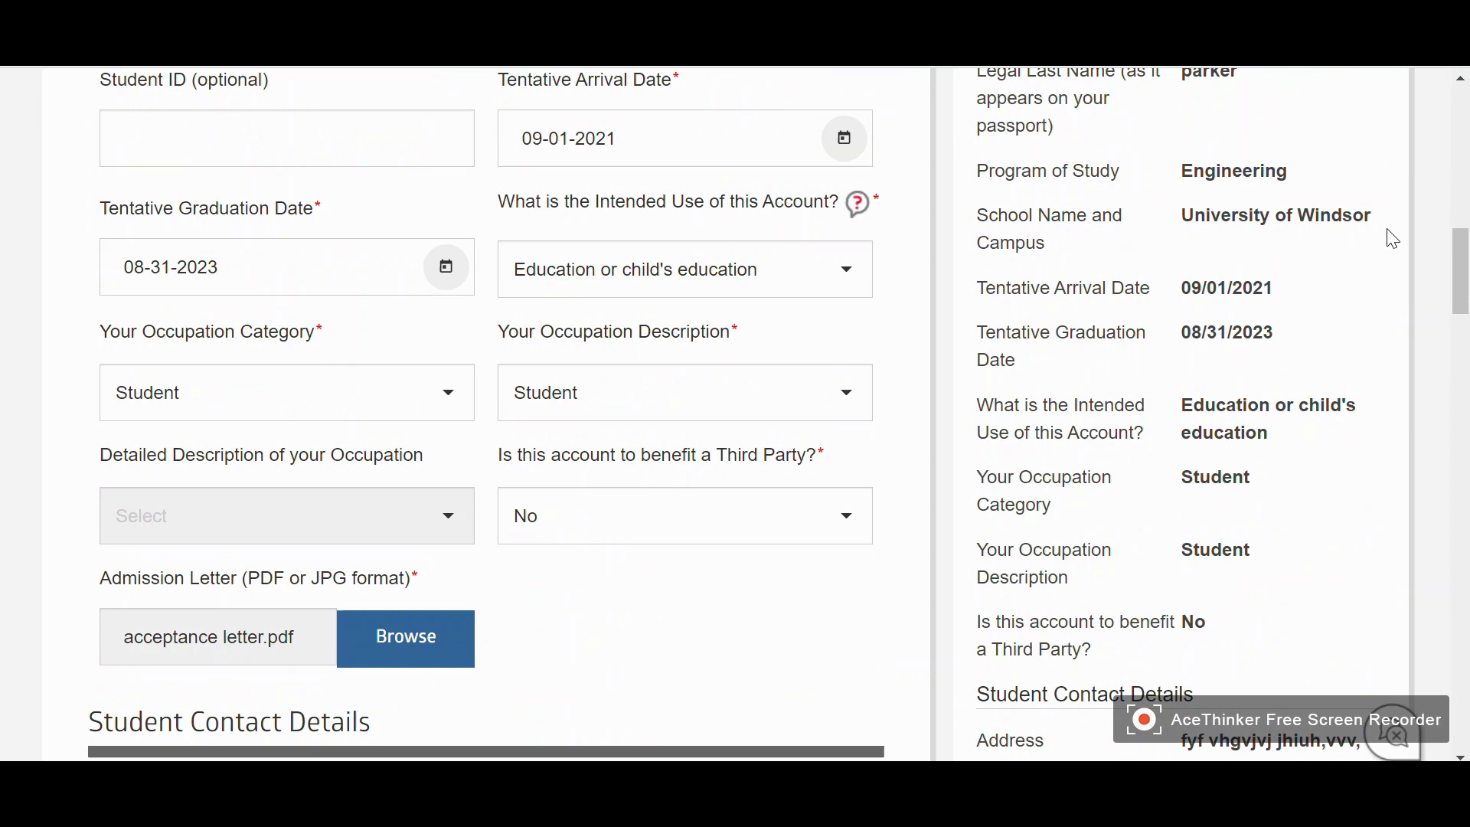
{"action": "scroll", "coordinate": [1207, 275], "scroll_direction": "down", "scroll_amount": 5}
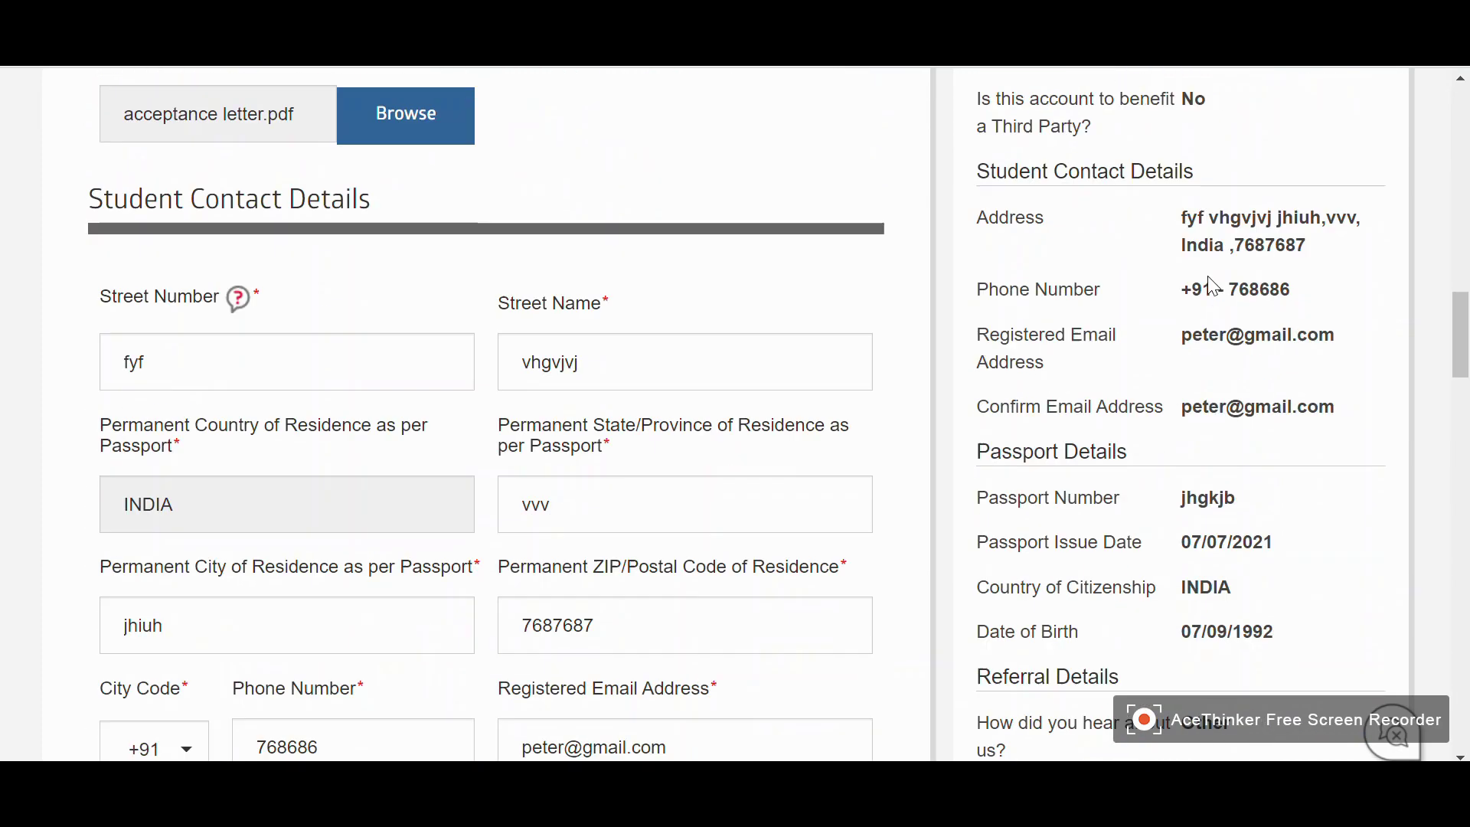
{"action": "scroll", "coordinate": [1195, 332], "scroll_direction": "down", "scroll_amount": 2}
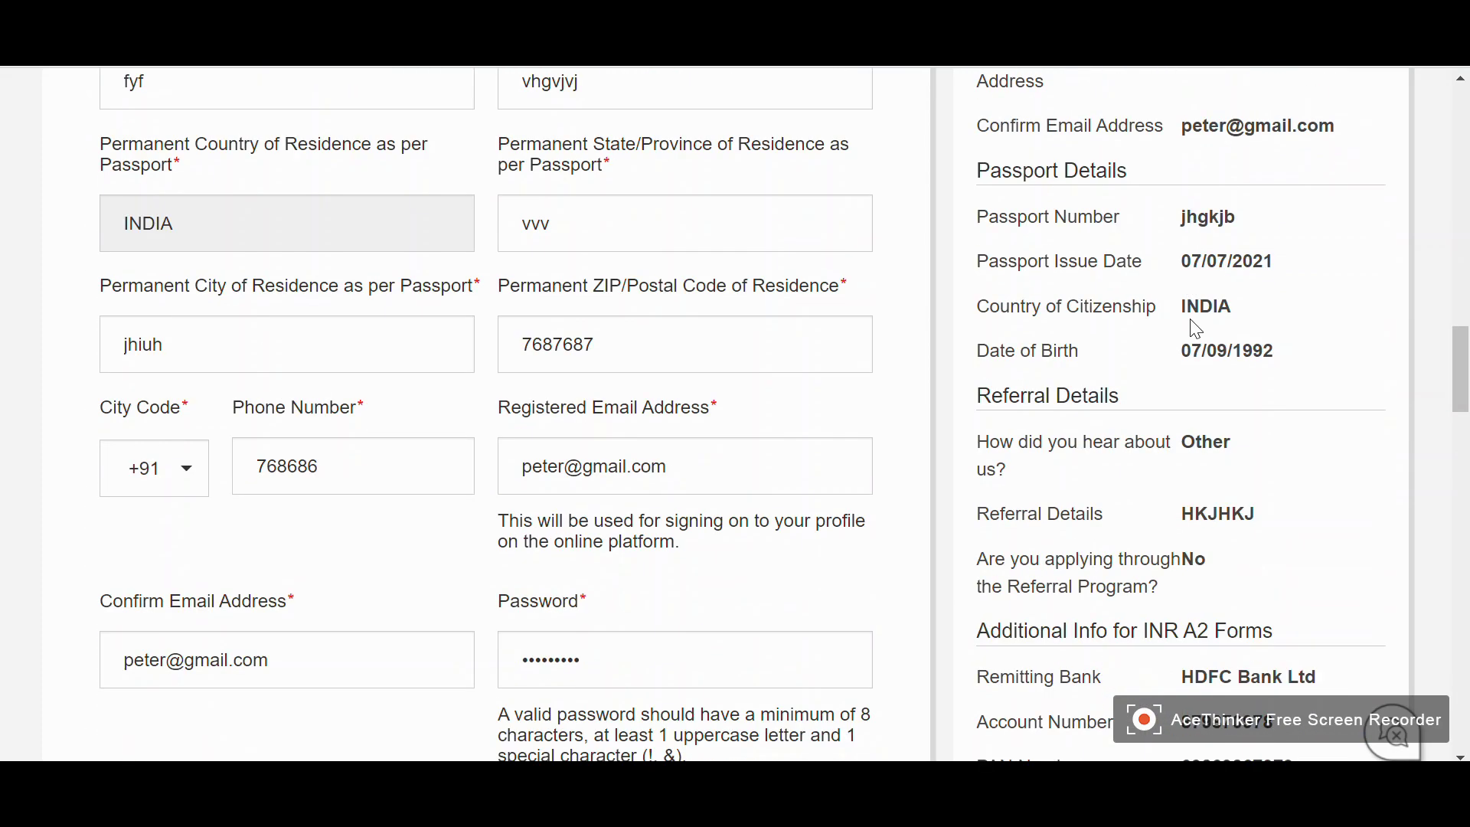
{"action": "scroll", "coordinate": [1195, 332], "scroll_direction": "down", "scroll_amount": 18}
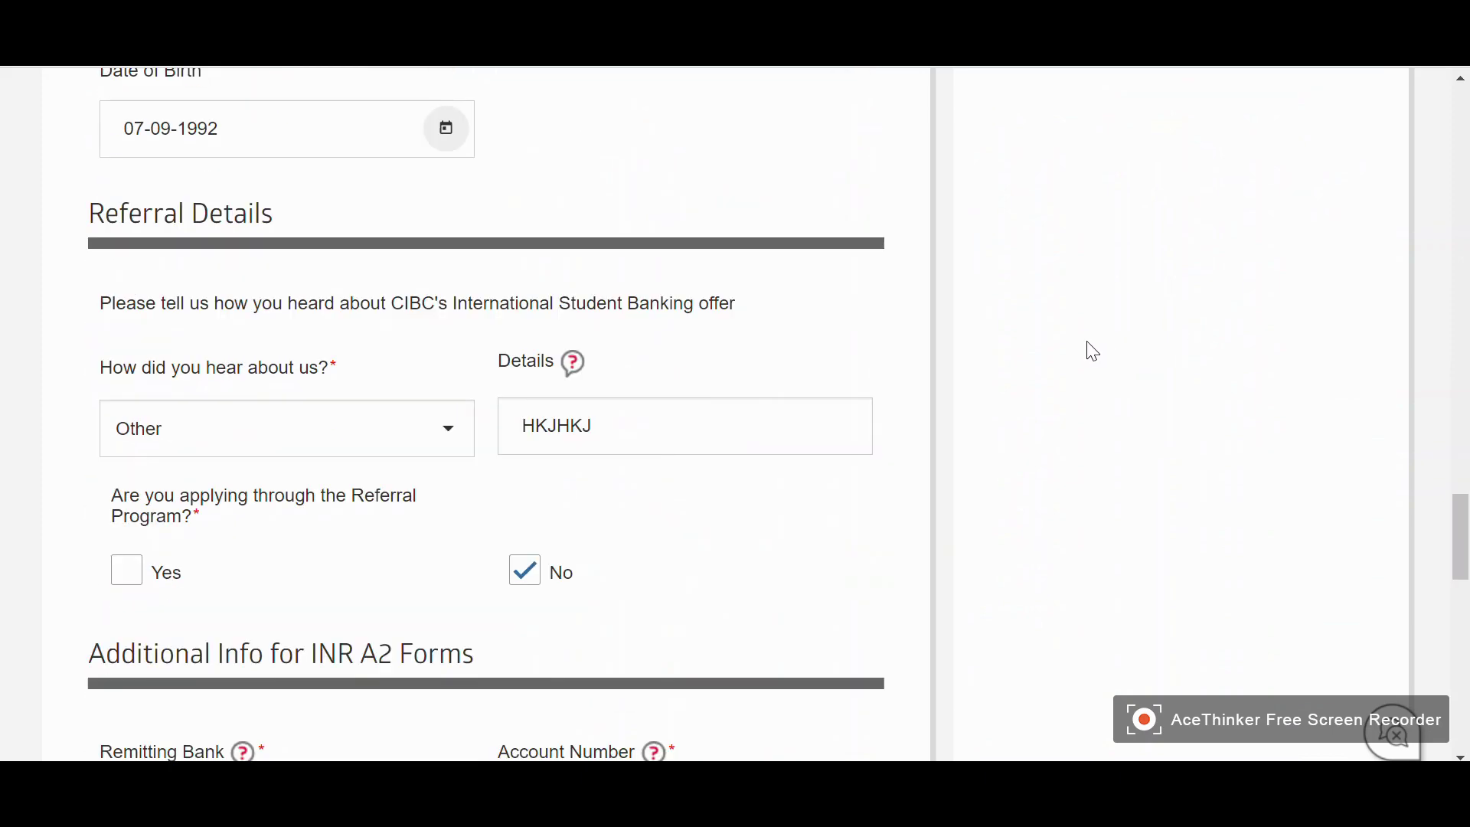
{"action": "scroll", "coordinate": [1079, 354], "scroll_direction": "down", "scroll_amount": 17}
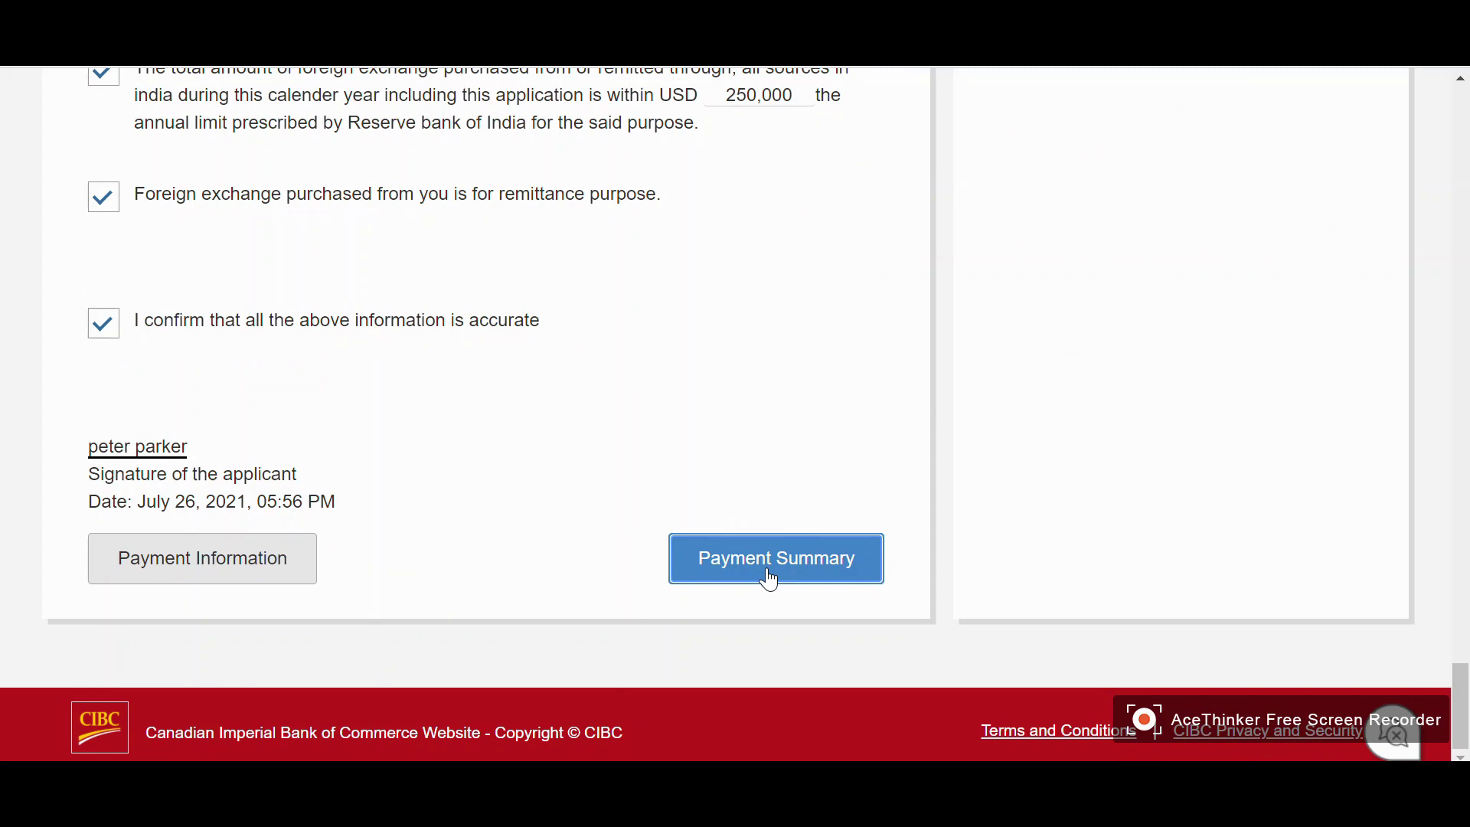
Return to Payment Options and look through the Bank Wire payment choices
{"action": "left_click", "coordinate": [191, 574]}
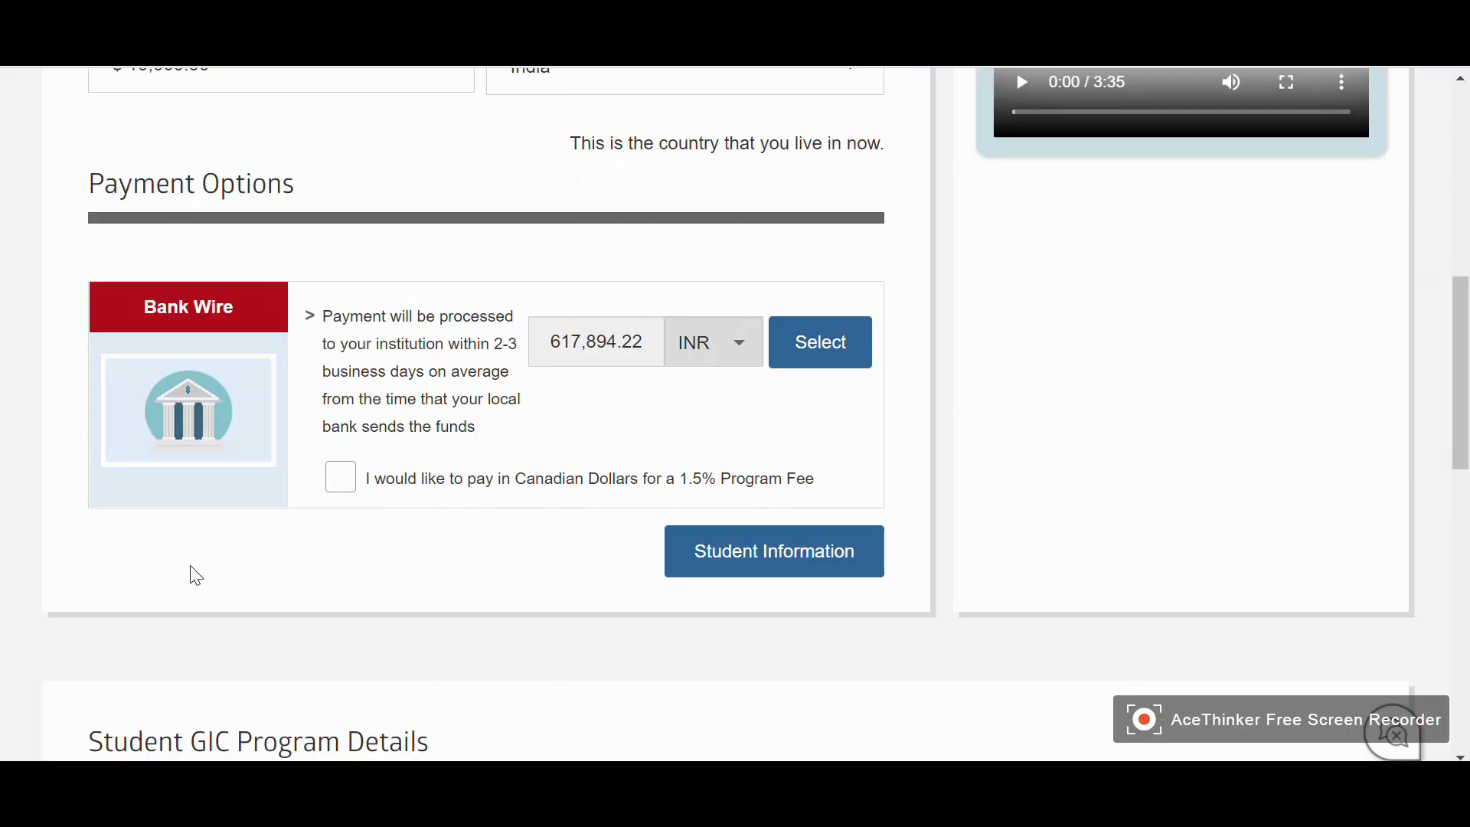
{"action": "scroll", "coordinate": [23, 584], "scroll_direction": "up", "scroll_amount": 3}
{"action": "scroll", "coordinate": [23, 559], "scroll_direction": "down", "scroll_amount": 3}
{"action": "scroll", "coordinate": [581, 417], "scroll_direction": "down", "scroll_amount": 2}
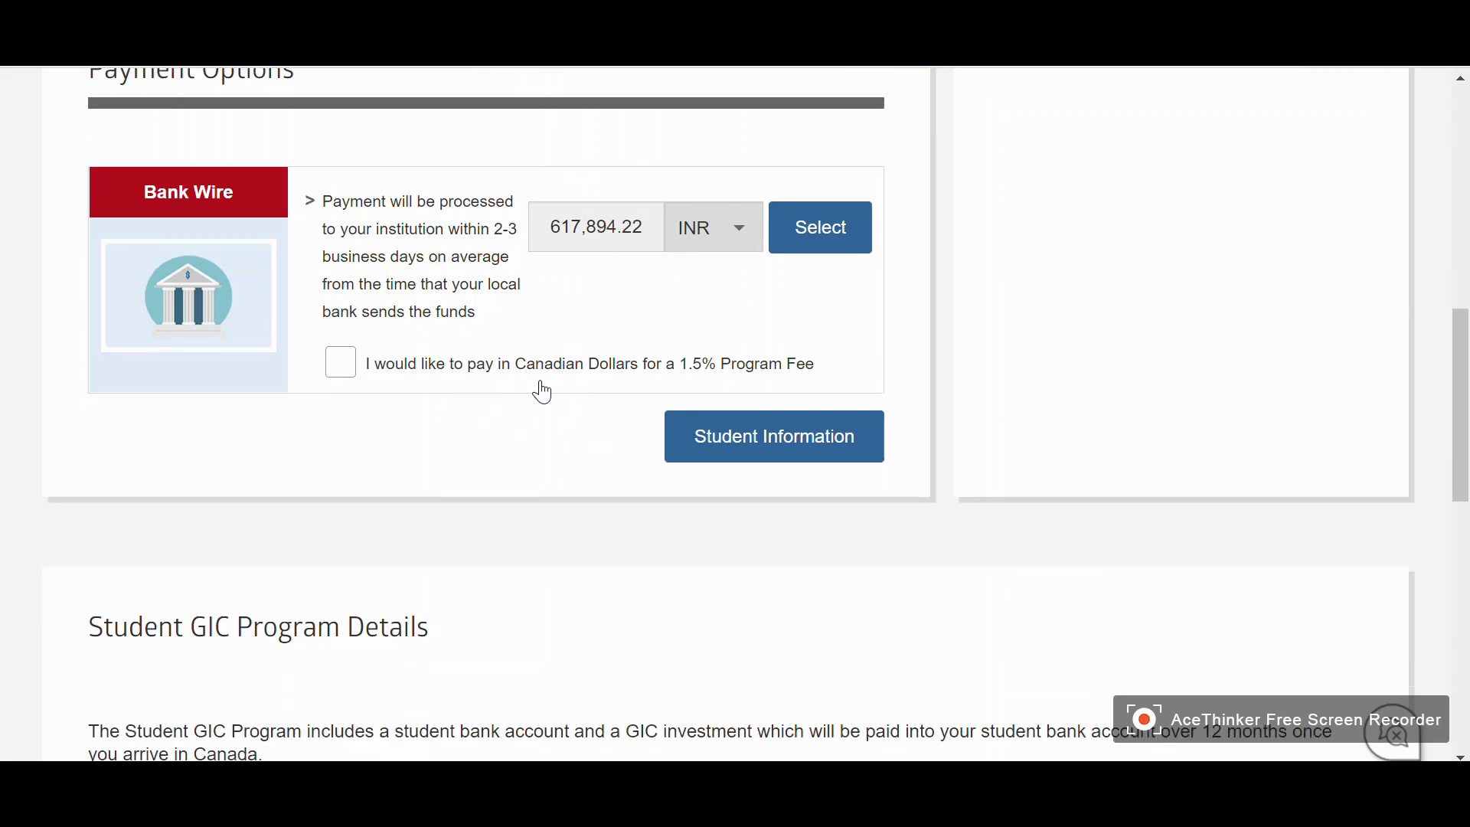
{"action": "scroll", "coordinate": [552, 406], "scroll_direction": "up", "scroll_amount": 2}
{"action": "scroll", "coordinate": [574, 430], "scroll_direction": "up", "scroll_amount": 2}
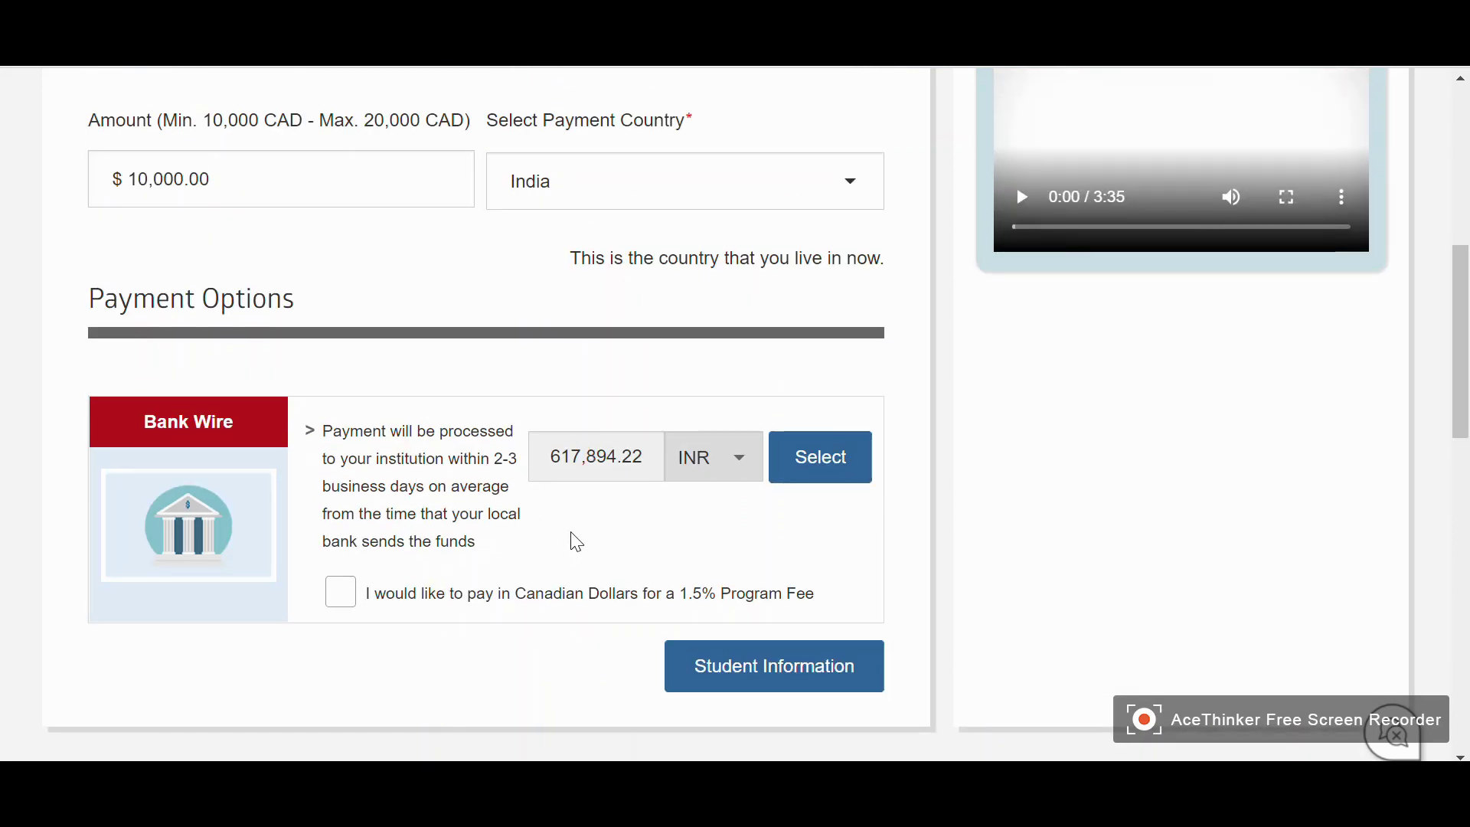
{"action": "scroll", "coordinate": [589, 545], "scroll_direction": "up", "scroll_amount": 2}
{"action": "scroll", "coordinate": [597, 521], "scroll_direction": "down", "scroll_amount": 2}
{"action": "scroll", "coordinate": [589, 509], "scroll_direction": "down", "scroll_amount": 1}
{"action": "scroll", "coordinate": [568, 548], "scroll_direction": "down", "scroll_amount": 2}
Choose to pay in Canadian dollars with the 1.5% fee and review the 10,150.00 CAD total
{"action": "left_click", "coordinate": [341, 481]}
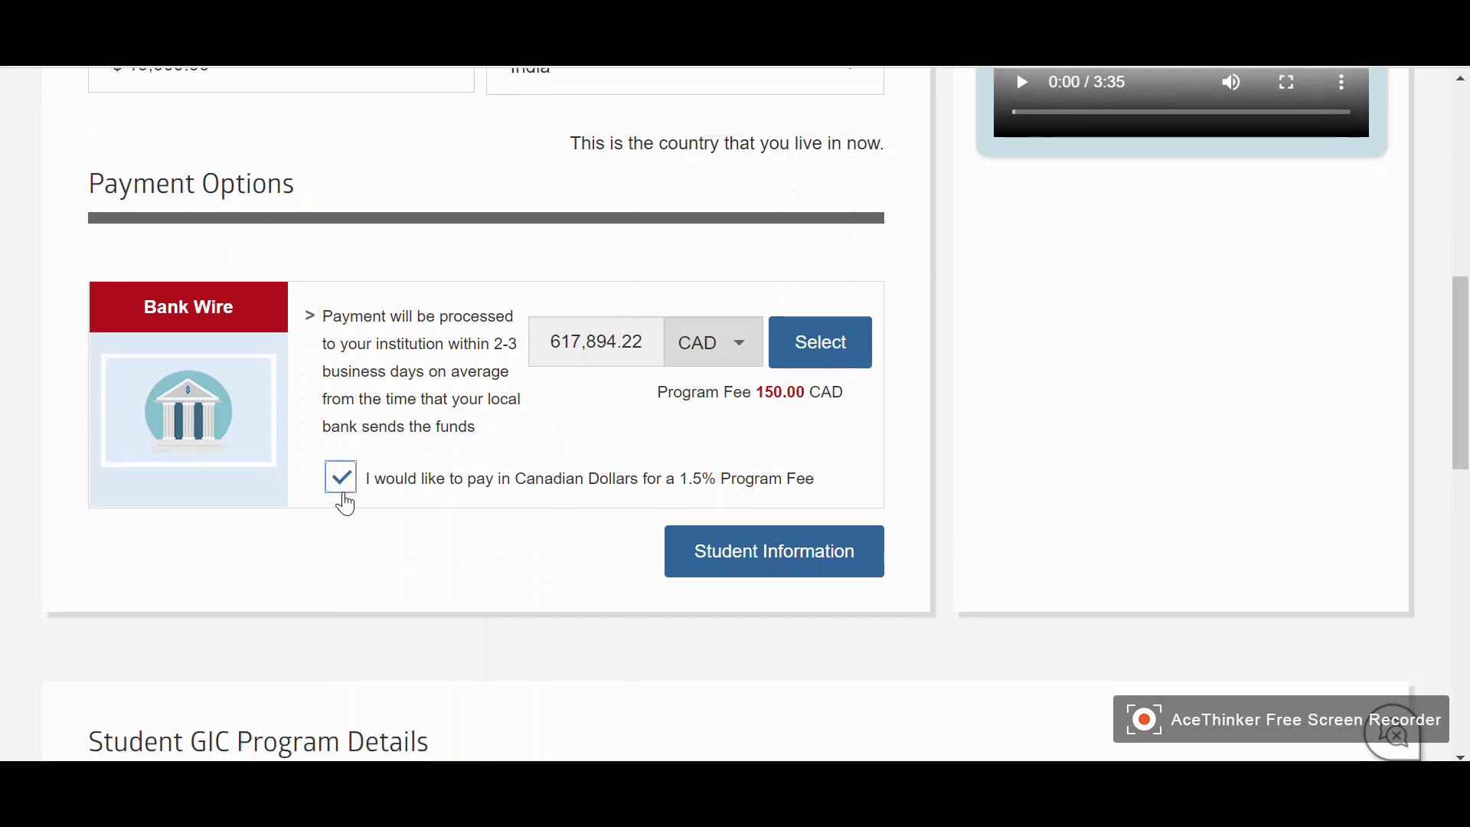
{"action": "scroll", "coordinate": [460, 574], "scroll_direction": "up", "scroll_amount": 2}
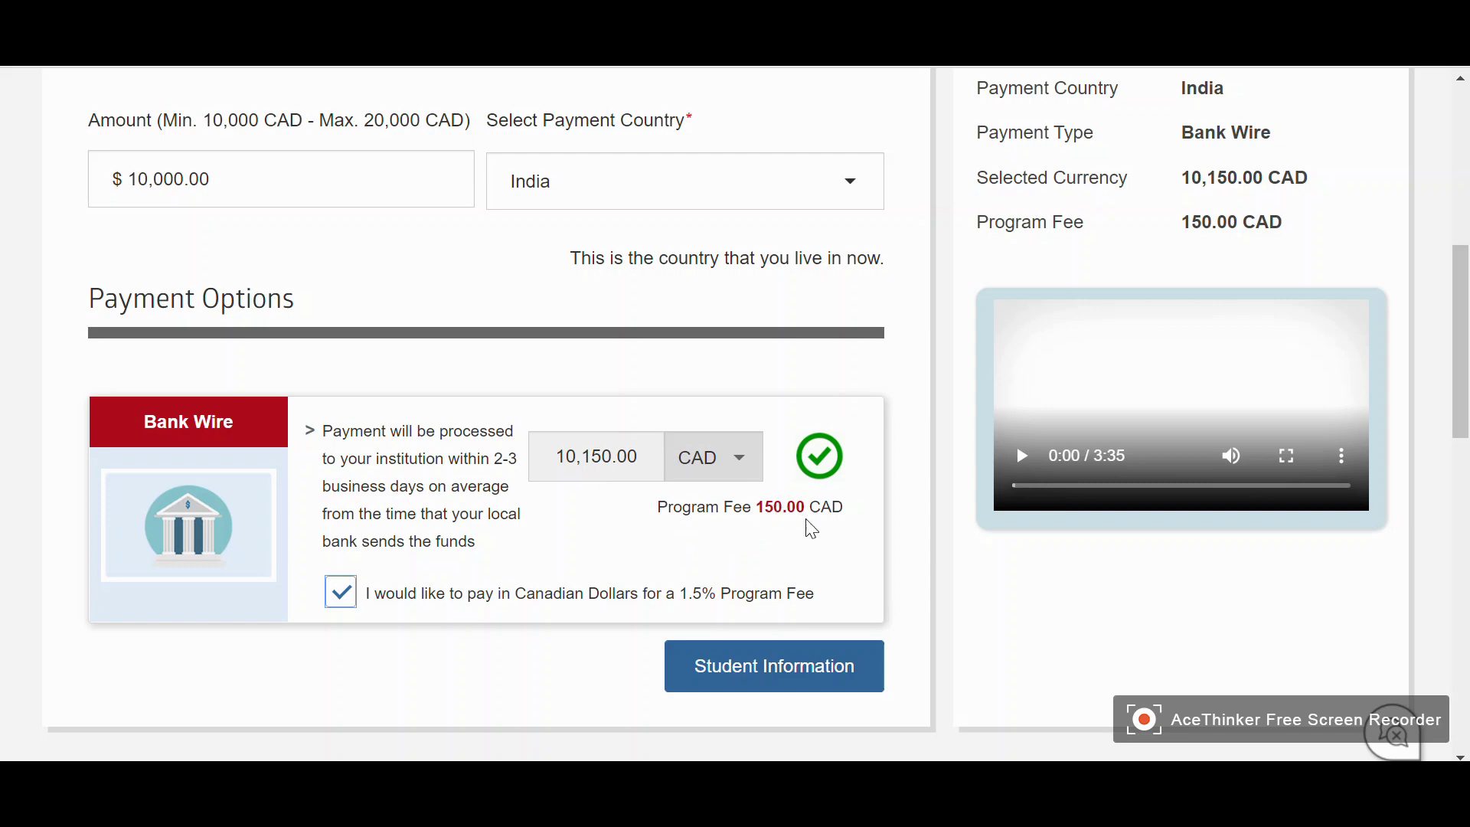
{"action": "scroll", "coordinate": [712, 560], "scroll_direction": "up", "scroll_amount": 1}
{"action": "scroll", "coordinate": [1103, 394], "scroll_direction": "up", "scroll_amount": 3}
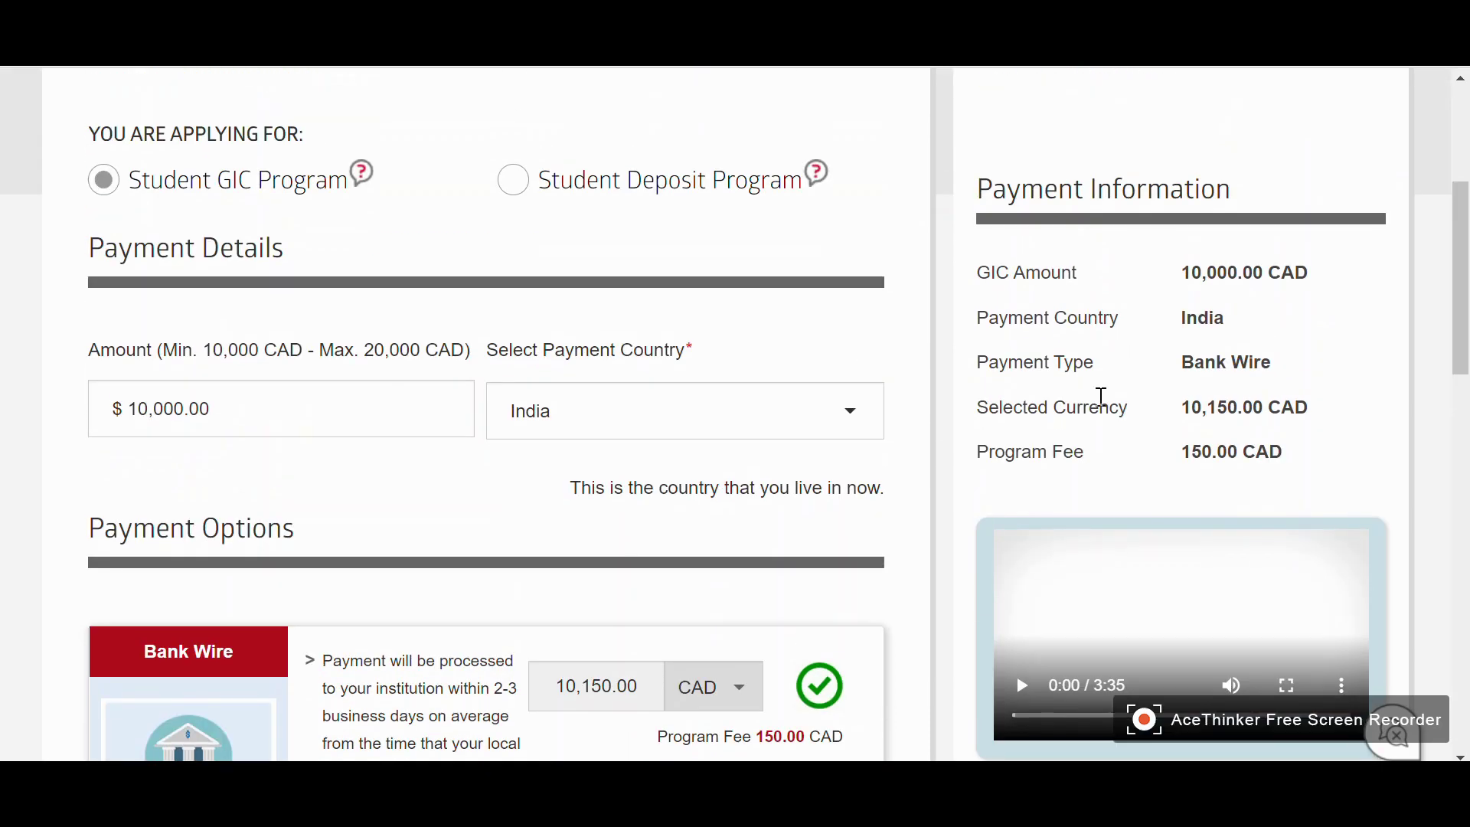
{"action": "scroll", "coordinate": [1173, 402], "scroll_direction": "down", "scroll_amount": 1}
{"action": "scroll", "coordinate": [1173, 401], "scroll_direction": "down", "scroll_amount": 1}
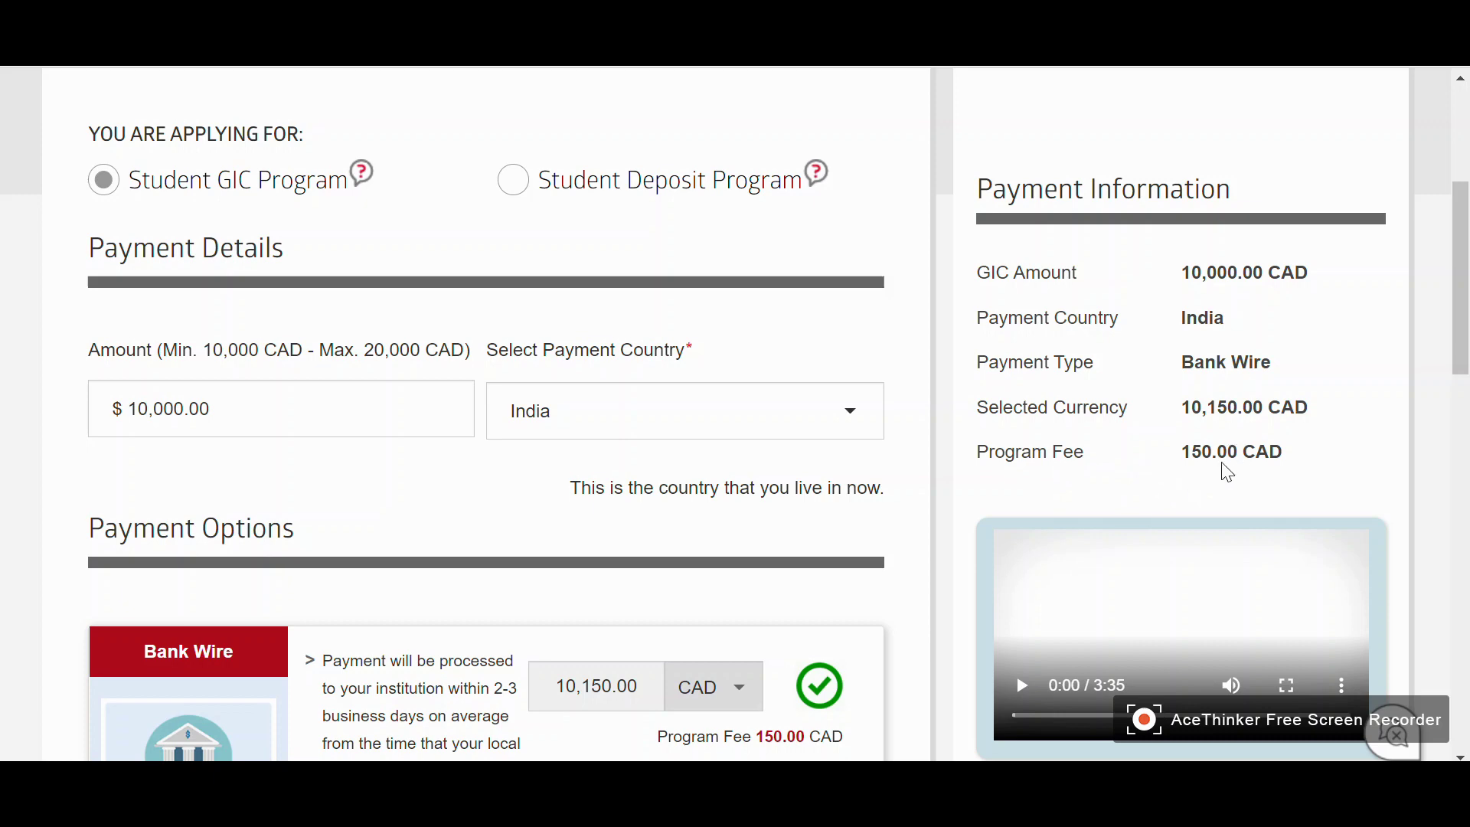
{"action": "scroll", "coordinate": [928, 527], "scroll_direction": "down", "scroll_amount": 3}
{"action": "scroll", "coordinate": [906, 514], "scroll_direction": "up", "scroll_amount": 3}
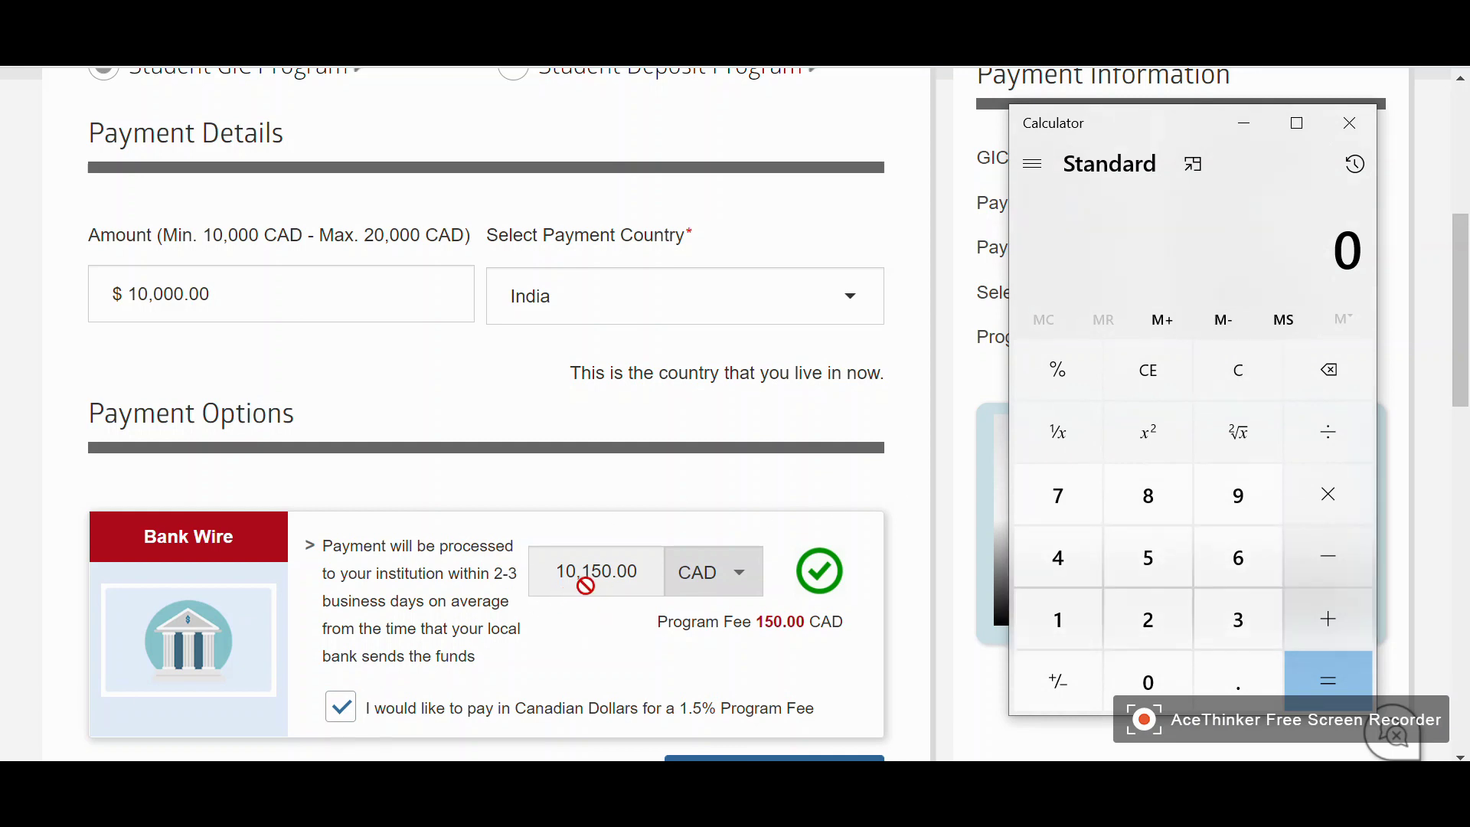
Multiply 10,150 by the 59.3 rate in Calculator (601,895), then minimize Calculator
{"action": "type", "text": "10,150"}
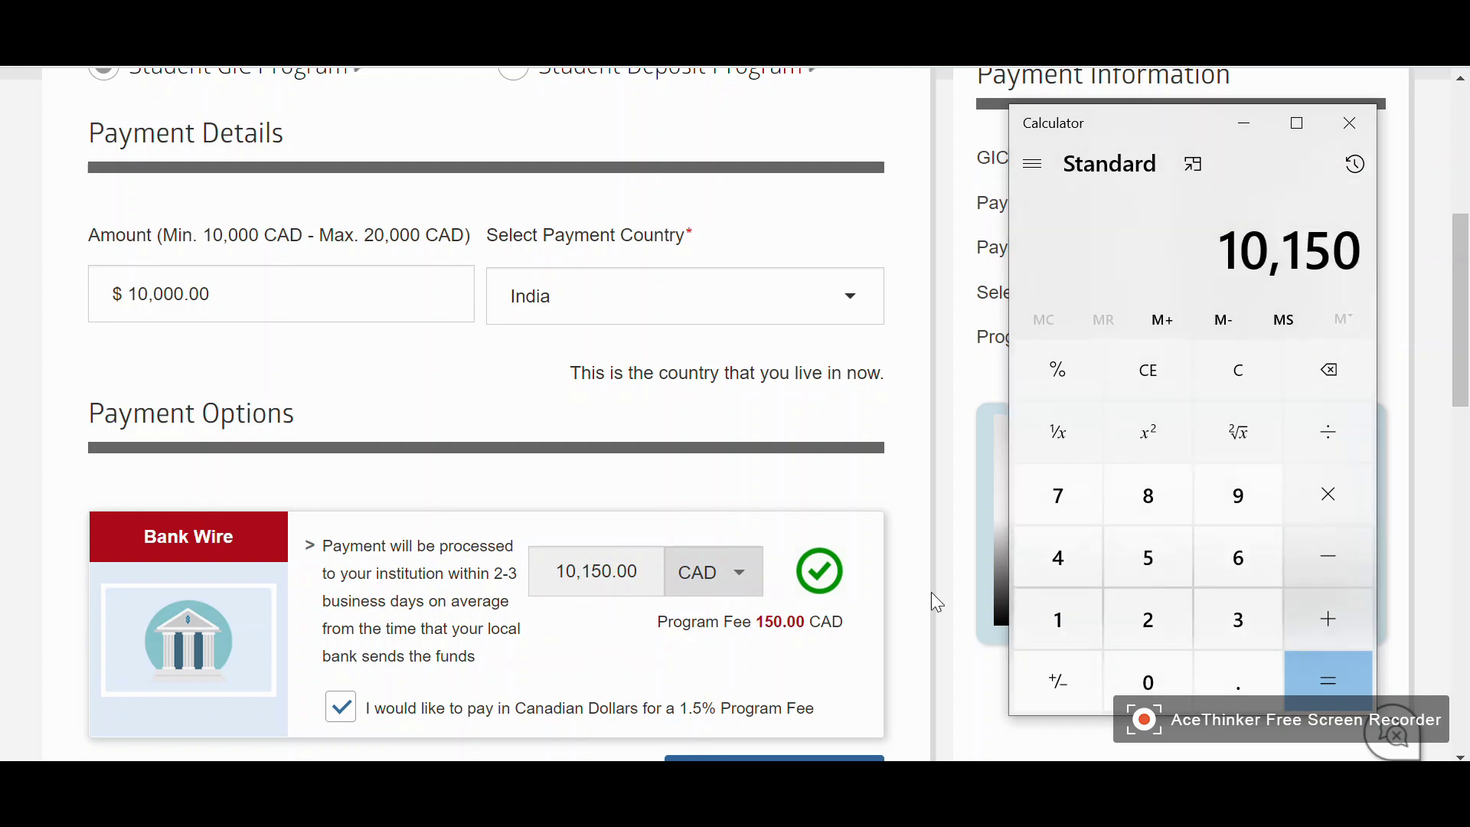
{"action": "left_click", "coordinate": [1333, 494]}
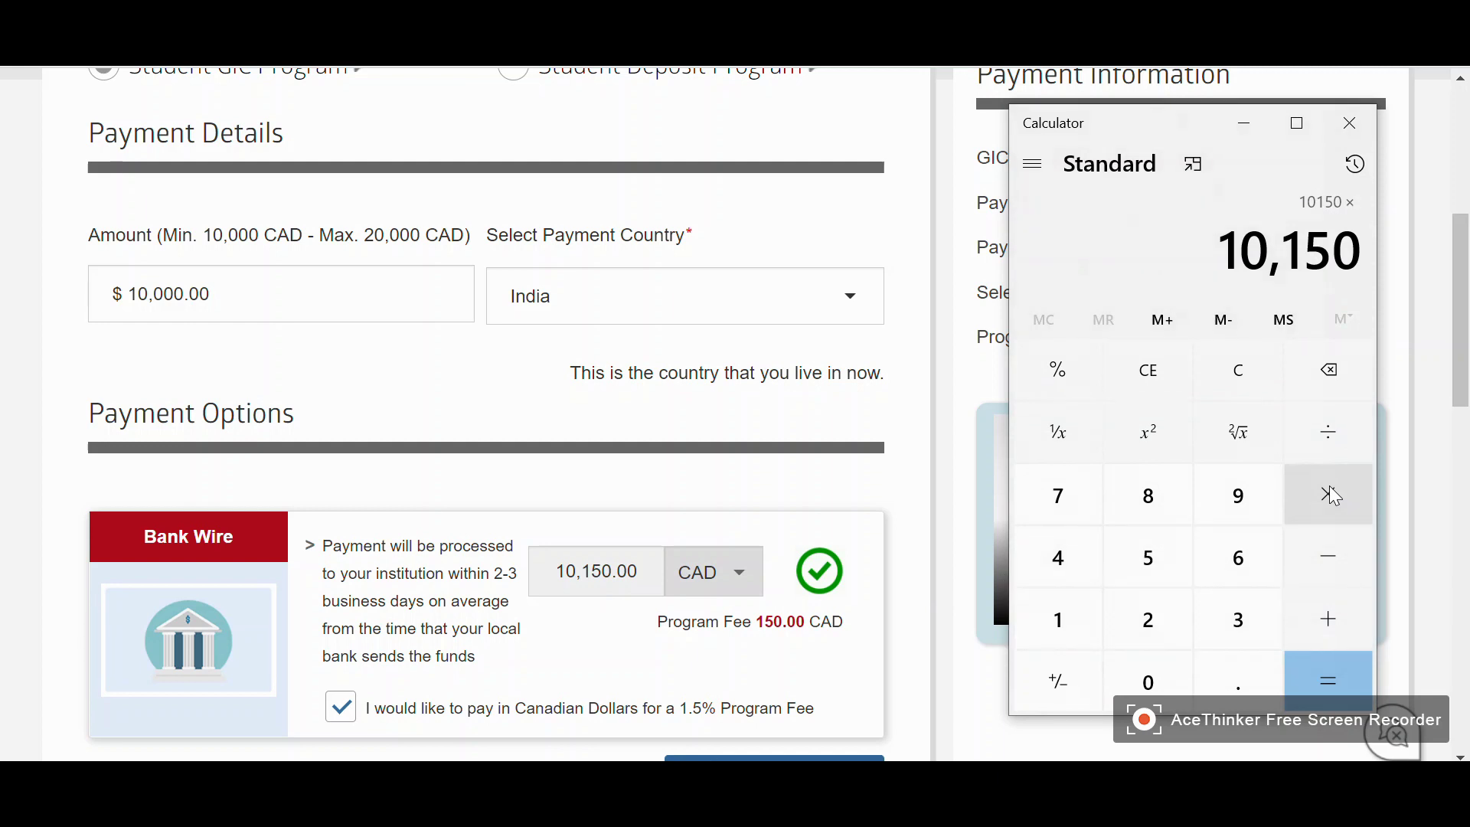
{"action": "type", "text": "59.3"}
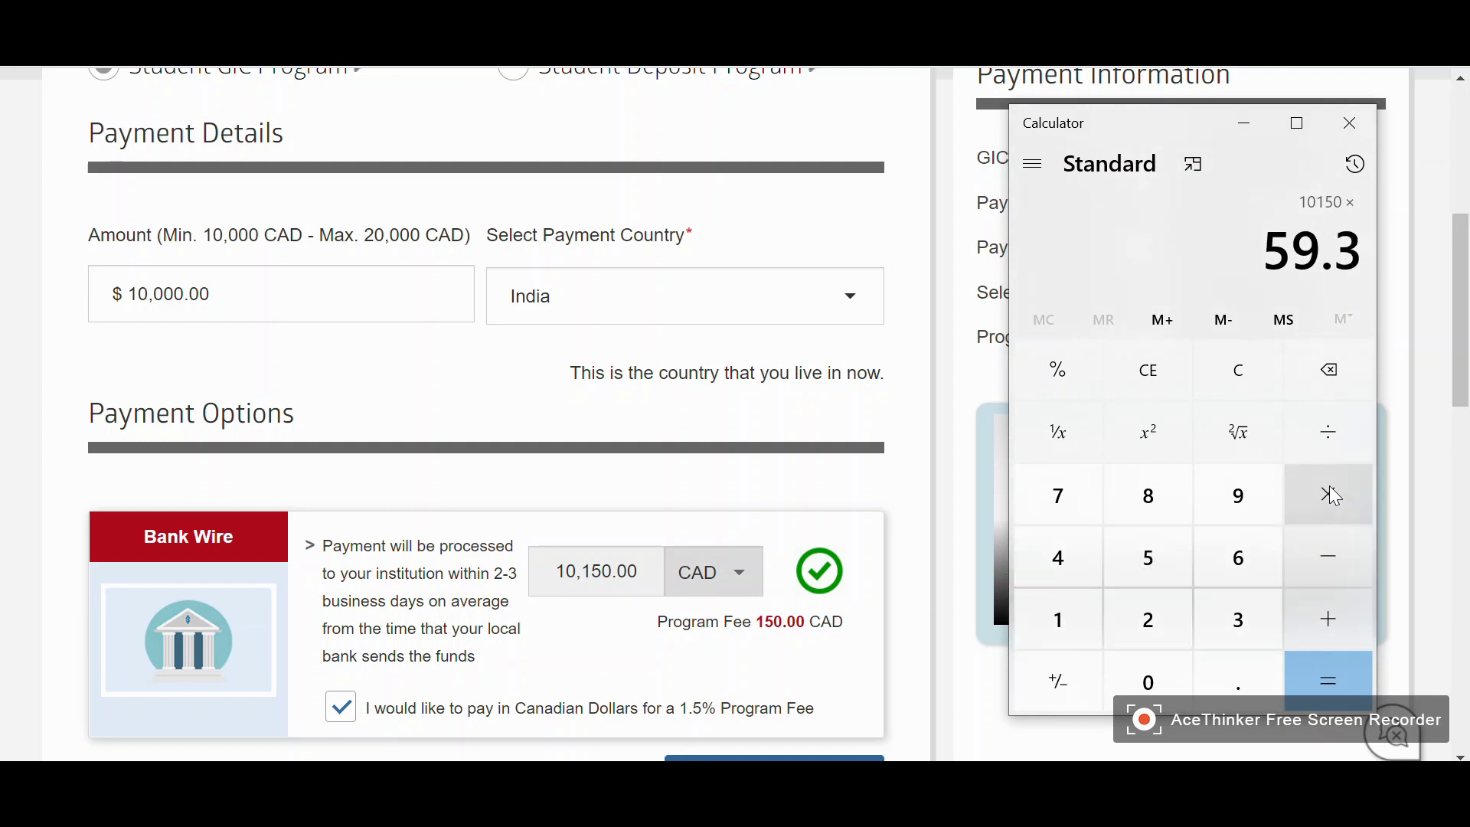
{"action": "left_click", "coordinate": [1339, 680]}
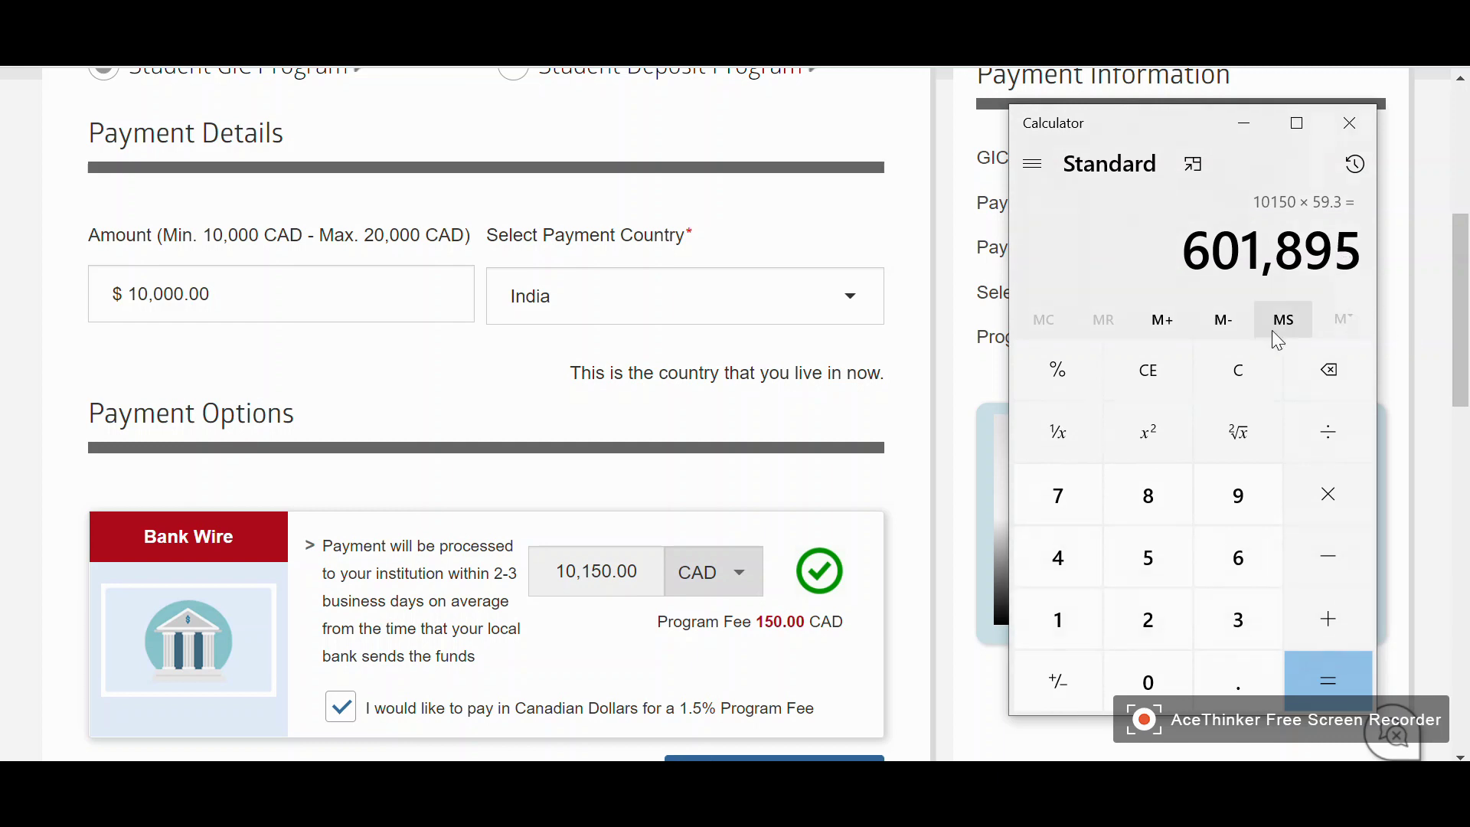
{"action": "left_click", "coordinate": [909, 238]}
{"action": "scroll", "coordinate": [719, 480], "scroll_direction": "down", "scroll_amount": 2}
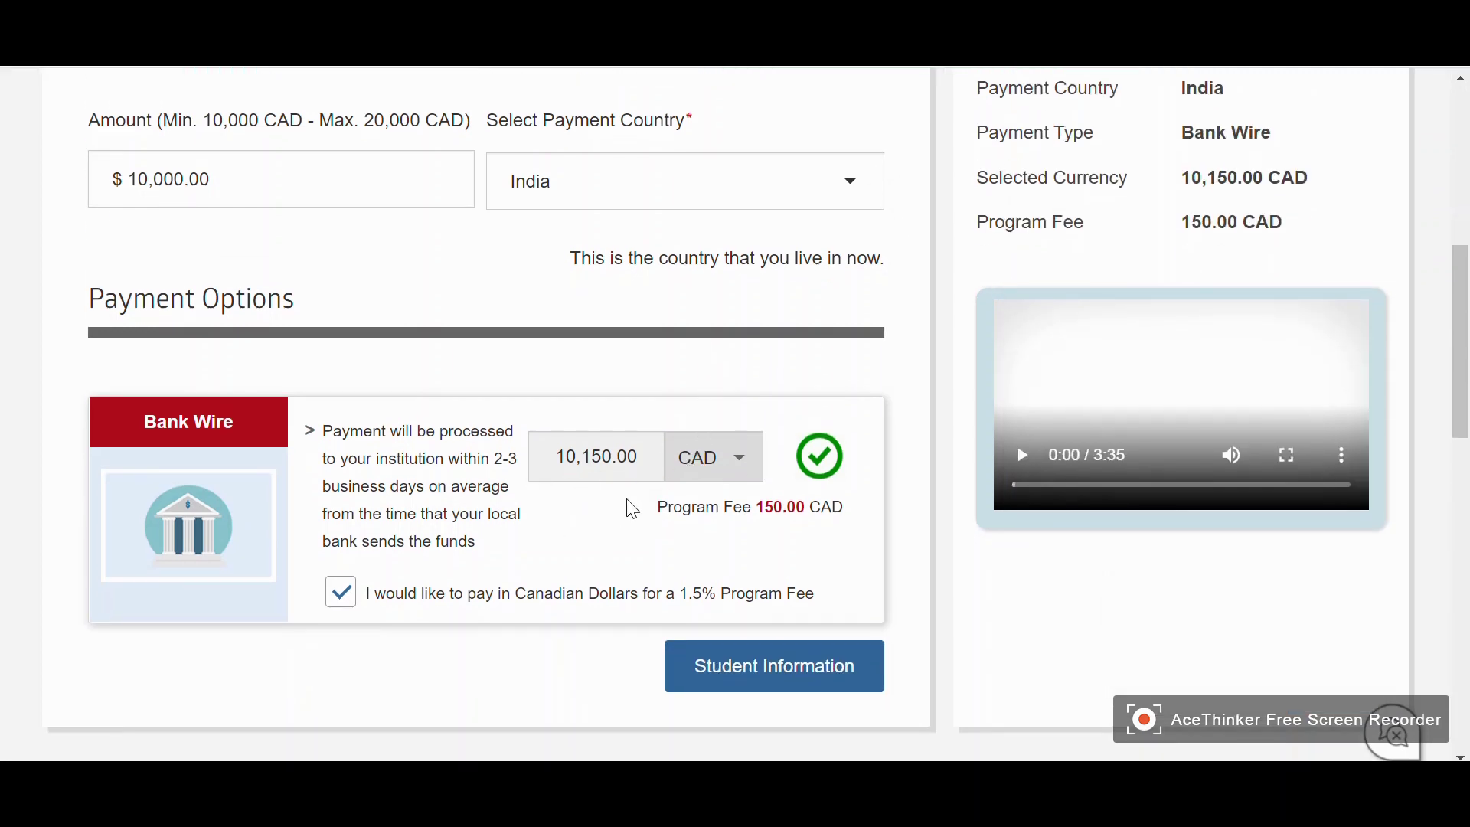
{"action": "scroll", "coordinate": [594, 508], "scroll_direction": "up", "scroll_amount": 2}
{"action": "scroll", "coordinate": [594, 512], "scroll_direction": "down", "scroll_amount": 2}
{"action": "left_click", "coordinate": [343, 601]}
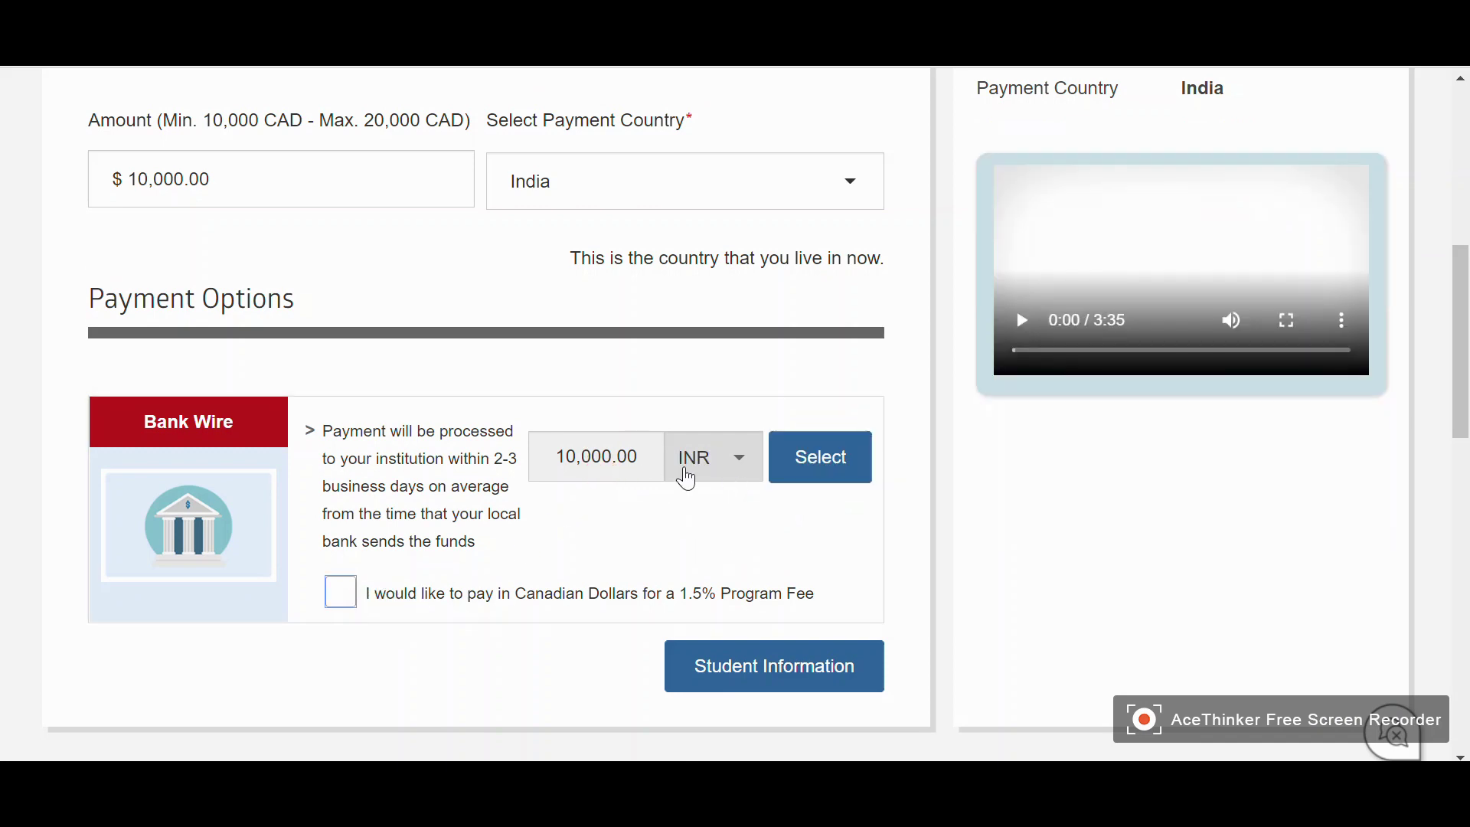
{"action": "left_click", "coordinate": [810, 464]}
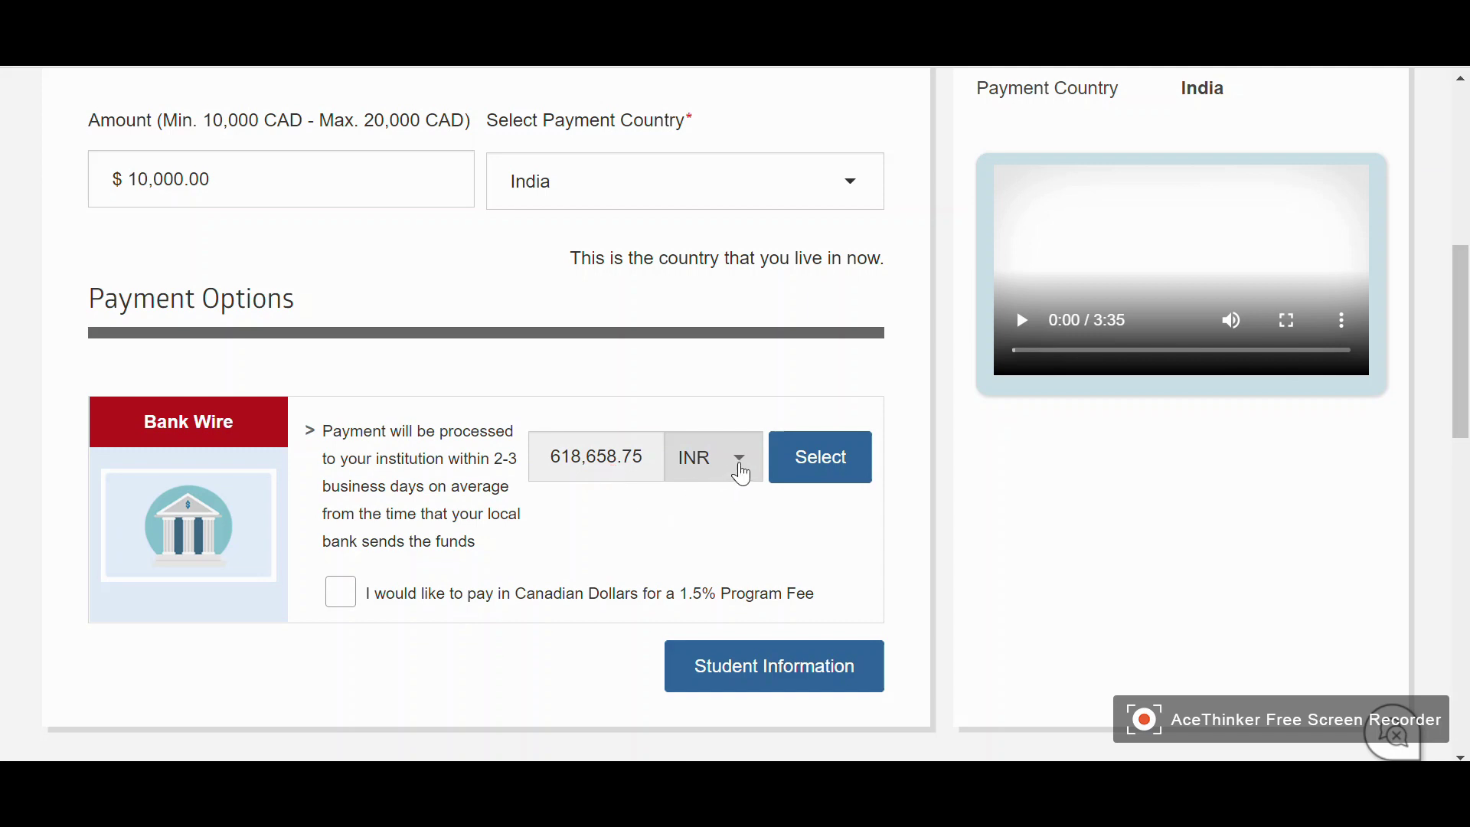
{"action": "left_click", "coordinate": [735, 461]}
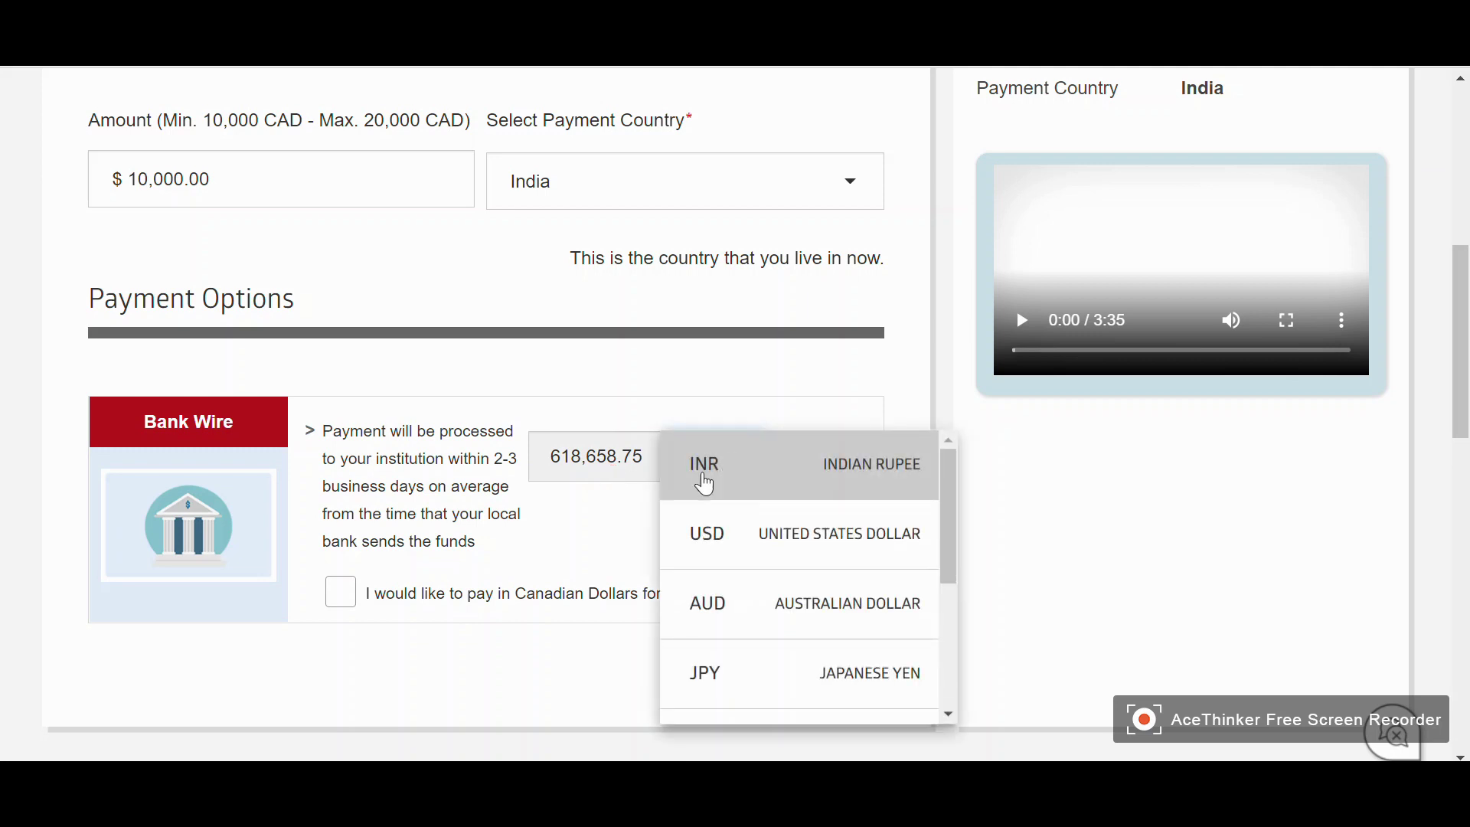
{"action": "left_click", "coordinate": [702, 481]}
{"action": "left_click", "coordinate": [343, 601]}
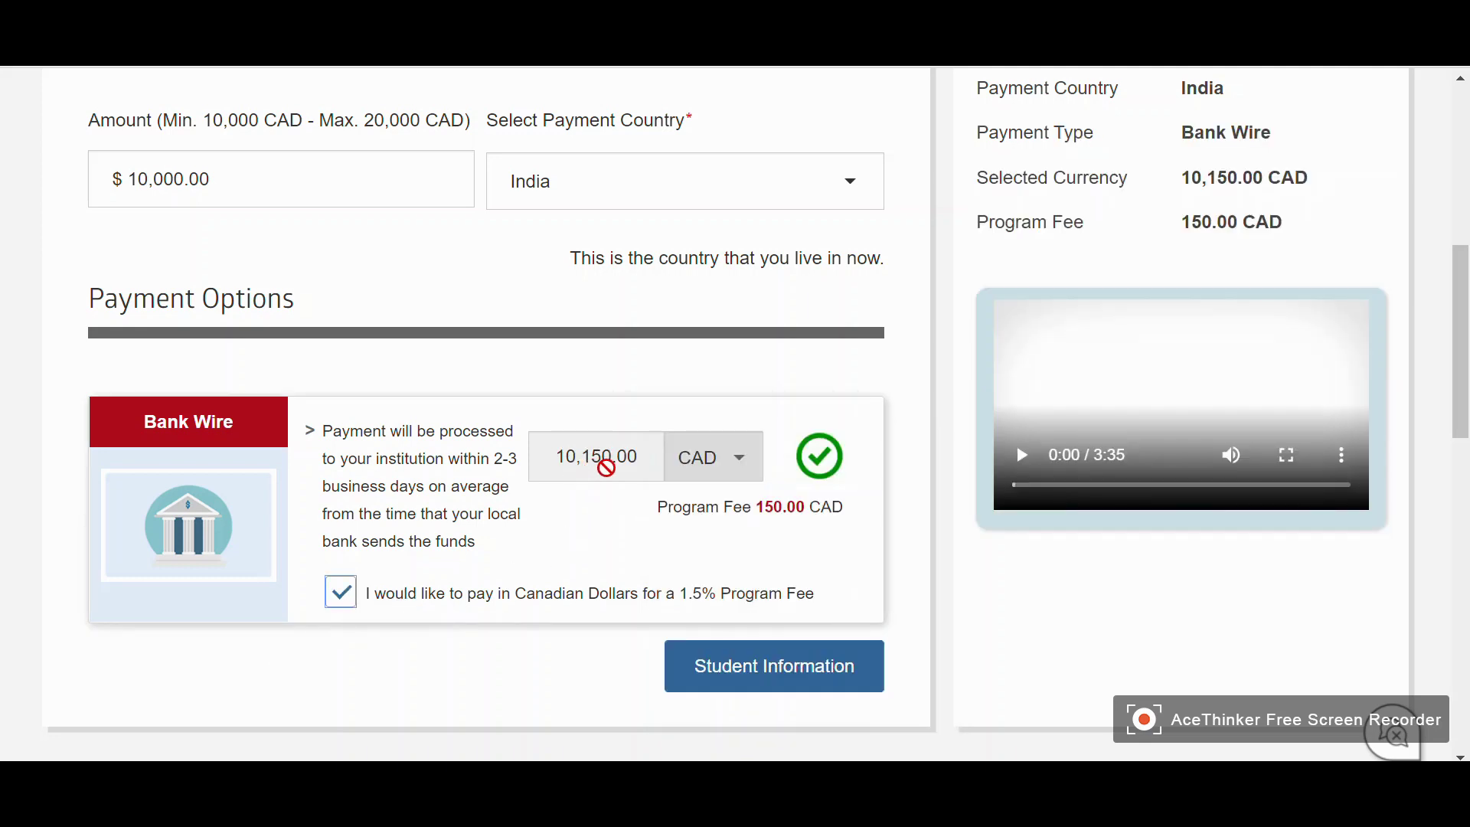
{"action": "key", "text": "alt+Tab"}
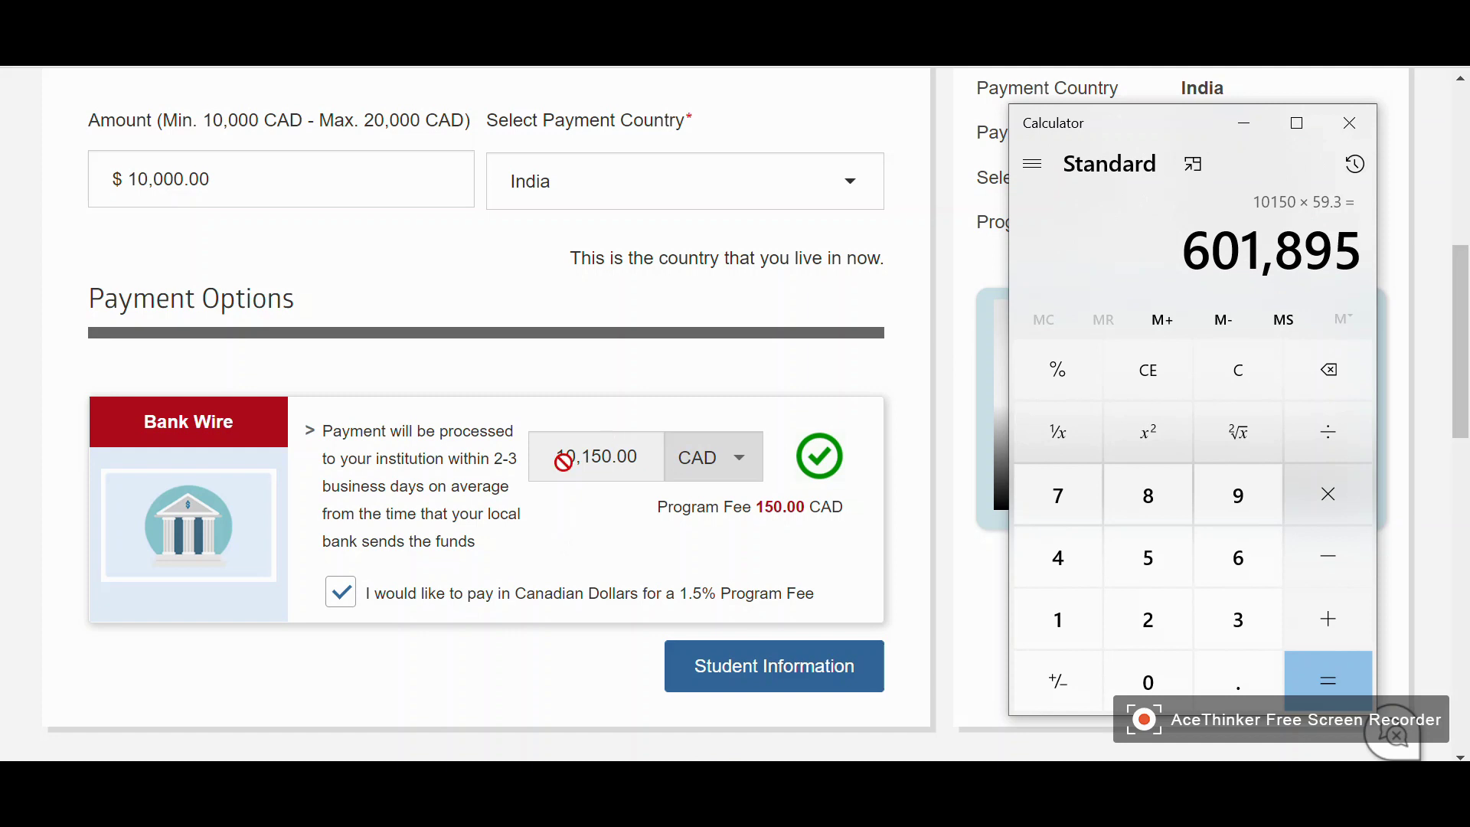
{"action": "left_click", "coordinate": [589, 522]}
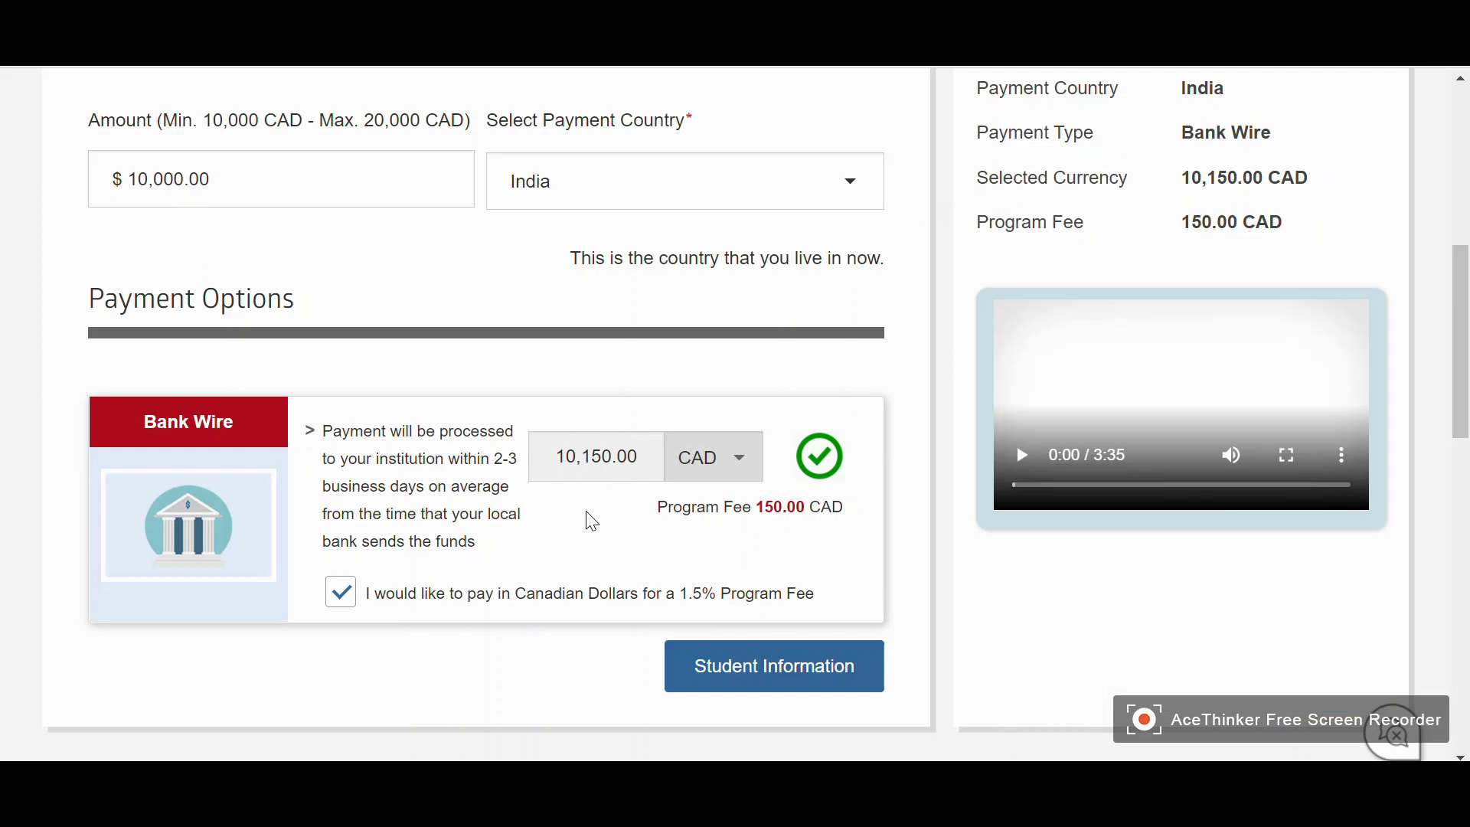